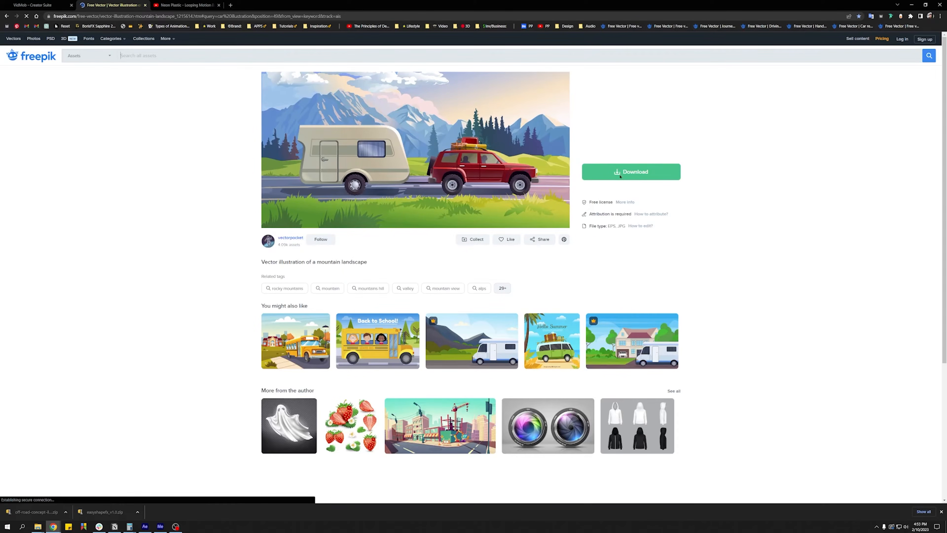
Download the free mountain landscape vector with the car and camper from Freepik.
{"action": "left_click", "coordinate": [631, 171]}
{"action": "left_click", "coordinate": [627, 257]}
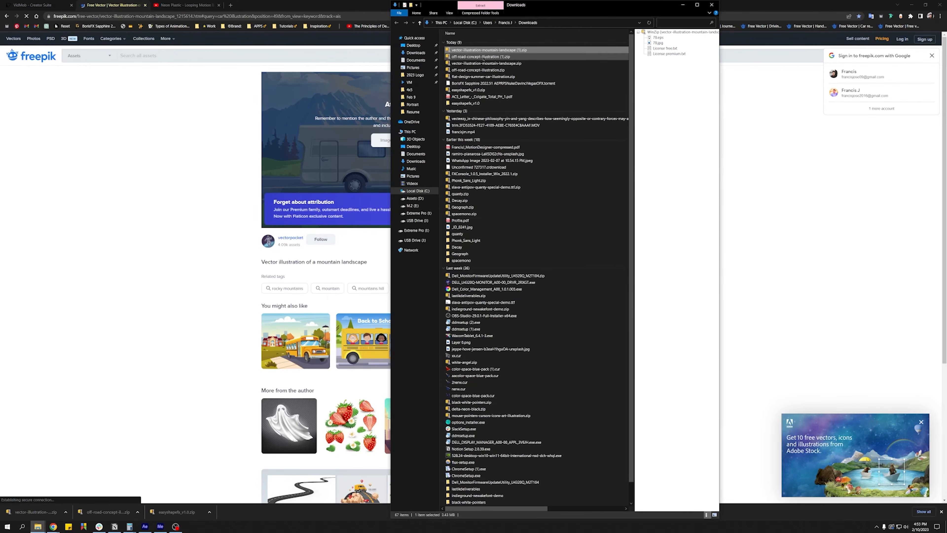
Extract the downloaded vector-illustration-mountain-landscape archive and open 78.eps from it in Illustrator.
{"action": "right_click", "coordinate": [426, 50]}
{"action": "mouse_move", "coordinate": [448, 76]}
{"action": "left_click", "coordinate": [539, 105]}
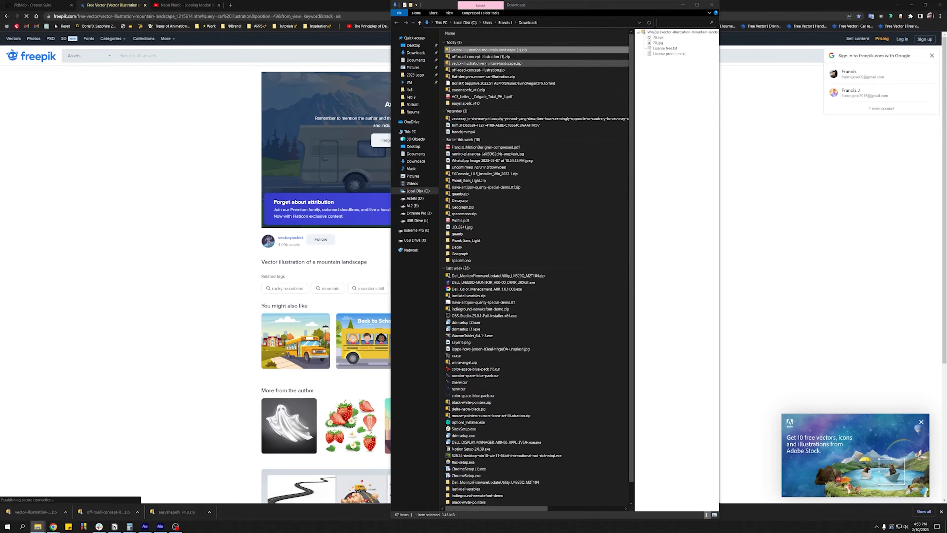
{"action": "double_click", "coordinate": [479, 108]}
{"action": "double_click", "coordinate": [457, 43]}
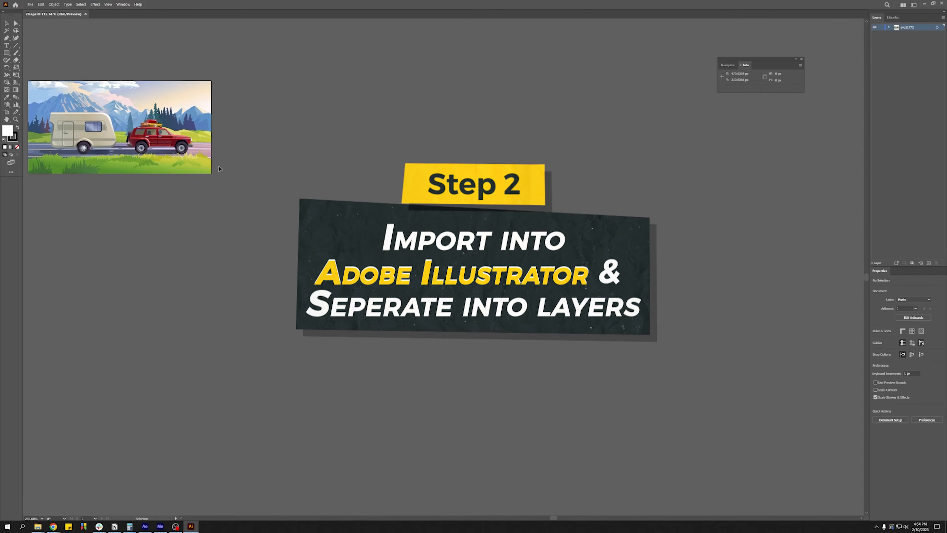
Delete the camper trailer together with its hitch and ground shadow from the vehicle group.
{"action": "left_click_drag", "start_coordinate": [220, 167], "coordinate": [485, 314]}
{"action": "key", "text": "z"}
{"action": "left_click_drag", "start_coordinate": [399, 297], "coordinate": [493, 282]}
{"action": "key", "text": "v"}
{"action": "double_click", "coordinate": [313, 260]}
{"action": "left_click", "coordinate": [313, 260]}
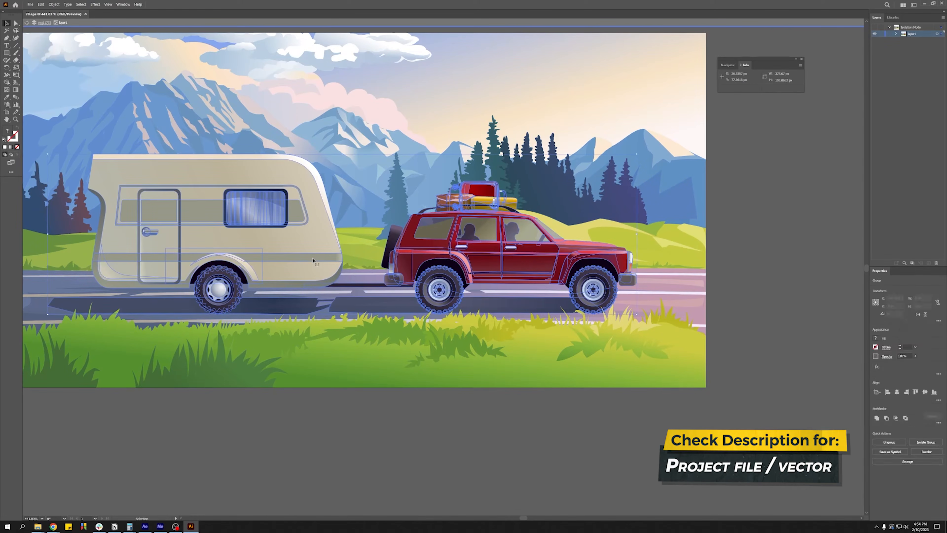
{"action": "double_click", "coordinate": [285, 270]}
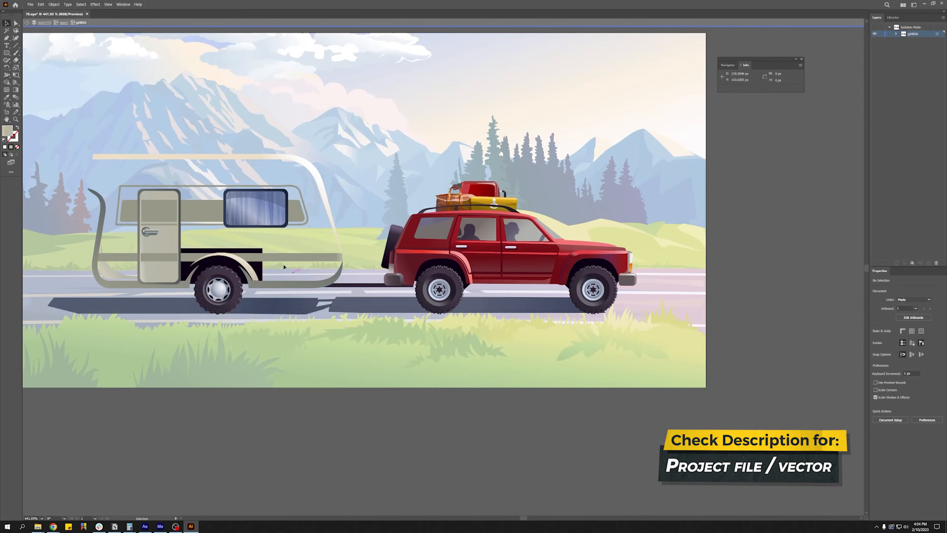
{"action": "left_click", "coordinate": [283, 285]}
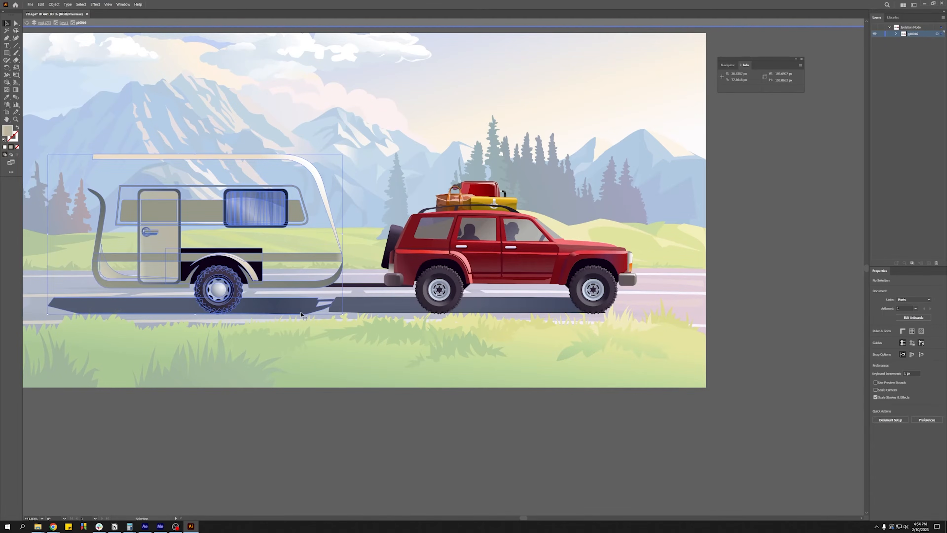
{"action": "key", "text": "Delete"}
{"action": "left_click", "coordinate": [340, 286]}
{"action": "key", "text": "Delete"}
Isolate the car's ground shadow and resize it at both ends to about 162 px wide.
{"action": "double_click", "coordinate": [343, 305]}
{"action": "left_click", "coordinate": [343, 307]}
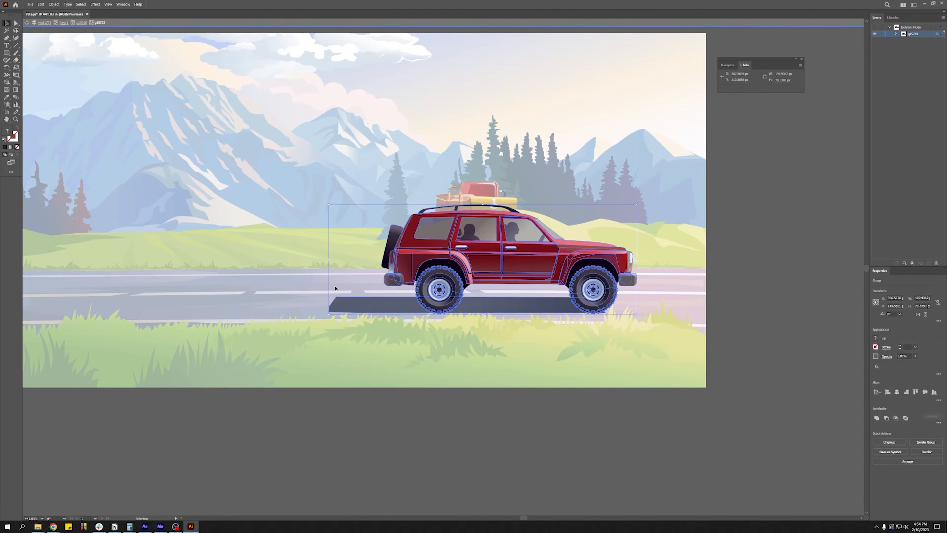
{"action": "double_click", "coordinate": [359, 309]}
{"action": "left_click", "coordinate": [359, 309]}
{"action": "left_click_drag", "start_coordinate": [330, 305], "coordinate": [370, 306]}
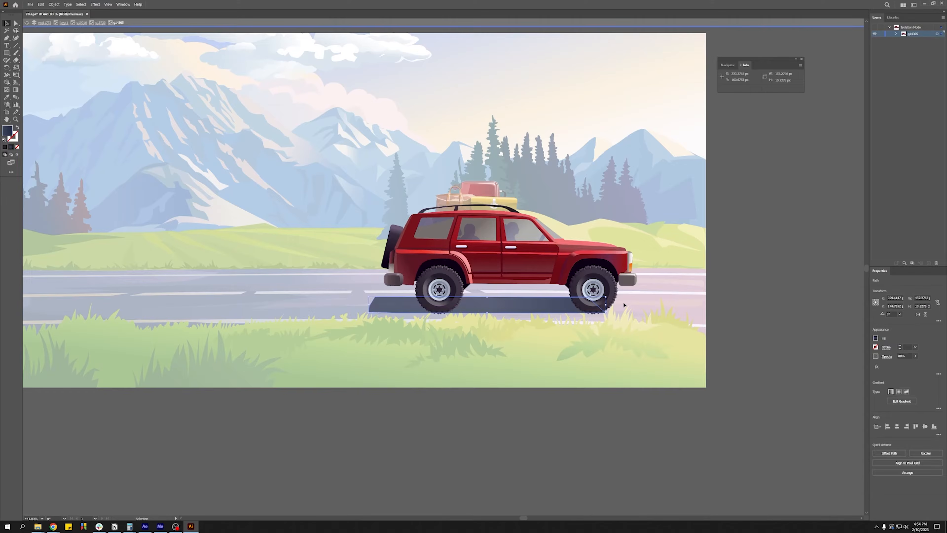
{"action": "left_click_drag", "start_coordinate": [606, 305], "coordinate": [616, 304]}
Cut the shadow out of the car group and paste it in place on a new layer.
{"action": "key", "text": "ctrl+x"}
{"action": "double_click", "coordinate": [837, 222]}
{"action": "double_click", "coordinate": [837, 222]}
{"action": "double_click", "coordinate": [837, 223]}
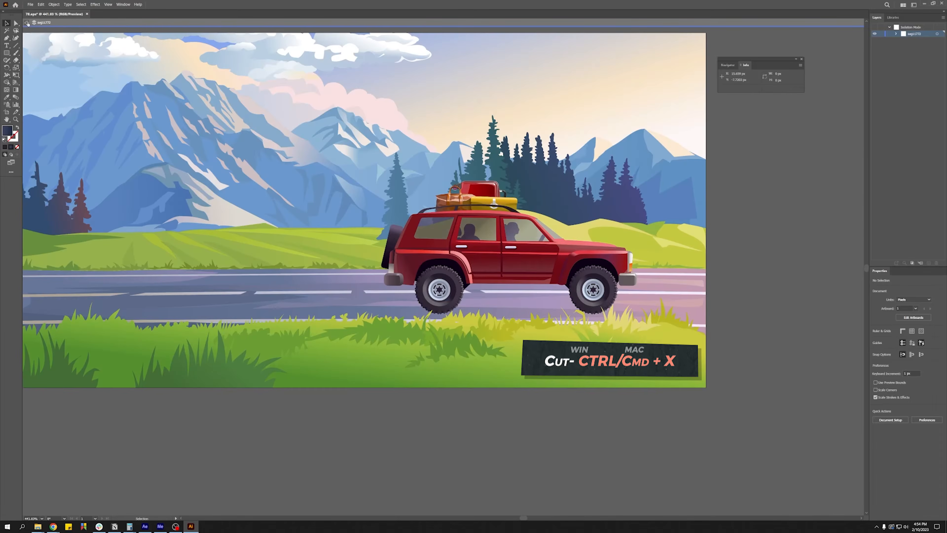
{"action": "key", "text": "Escape"}
{"action": "left_click", "coordinate": [926, 403]}
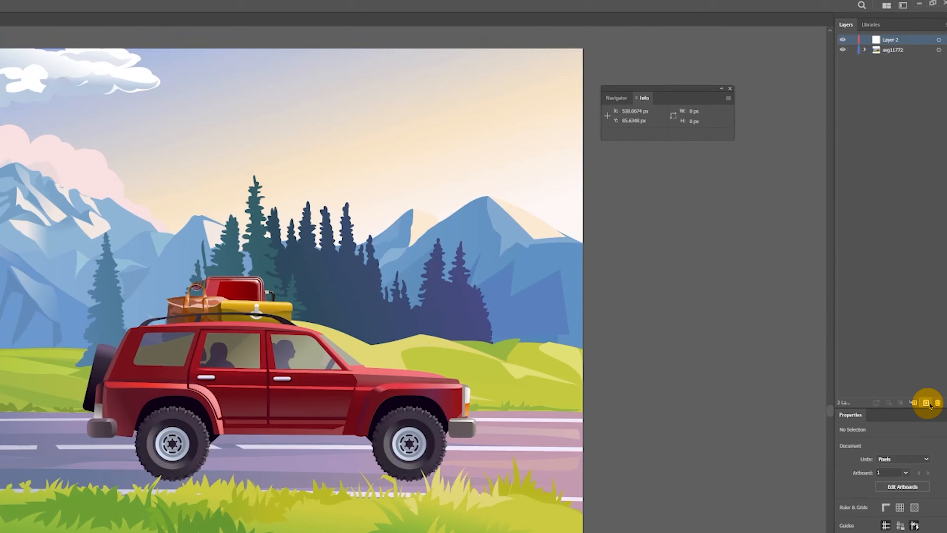
{"action": "key", "text": "ctrl+f"}
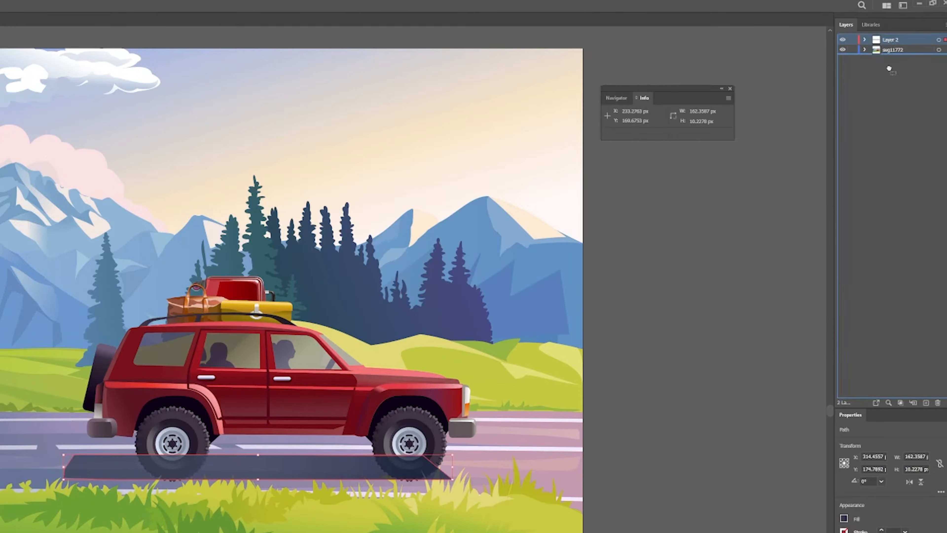
Move the new shadow layer below the artwork layer and name it Shadow.
{"action": "left_click_drag", "start_coordinate": [894, 44], "coordinate": [892, 56]}
{"action": "double_click", "coordinate": [893, 50]}
{"action": "type", "text": "Shadow"}
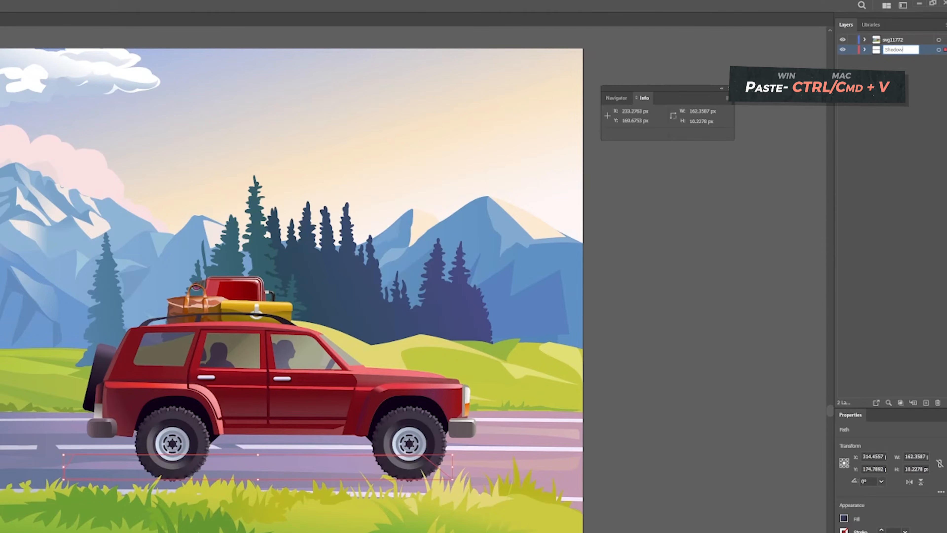
{"action": "key", "text": "Return"}
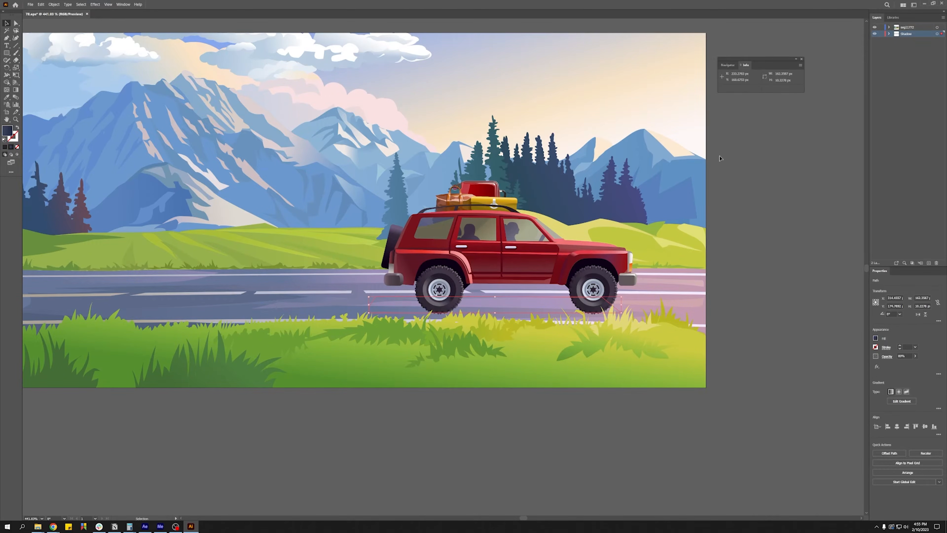
Cut the whole car with its luggage and paste it in place on a new layer named Car.
{"action": "double_click", "coordinate": [604, 284]}
{"action": "left_click", "coordinate": [607, 282]}
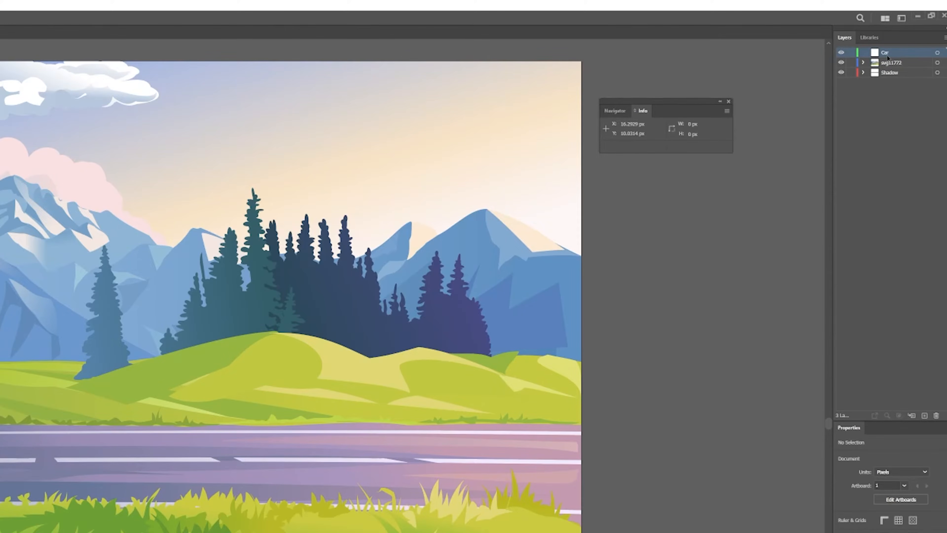
{"action": "key", "text": "ctrl+f"}
{"action": "left_click", "coordinate": [842, 171]}
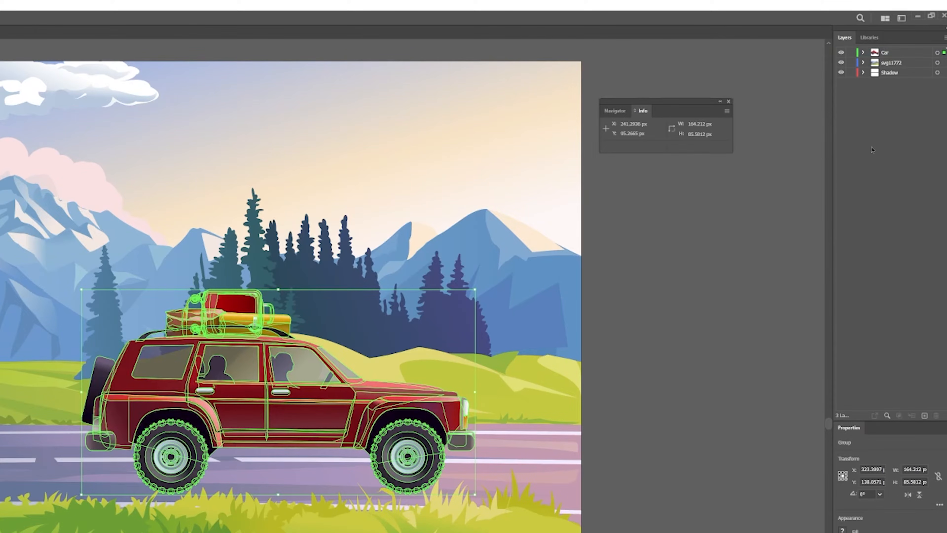
Move the remaining artwork layer below the Shadow layer and rename it BG.
{"action": "left_click", "coordinate": [612, 269]}
{"action": "left_click_drag", "start_coordinate": [891, 62], "coordinate": [891, 76]}
{"action": "double_click", "coordinate": [889, 72]}
{"action": "type", "text": "B"}
{"action": "type", "text": "G"}
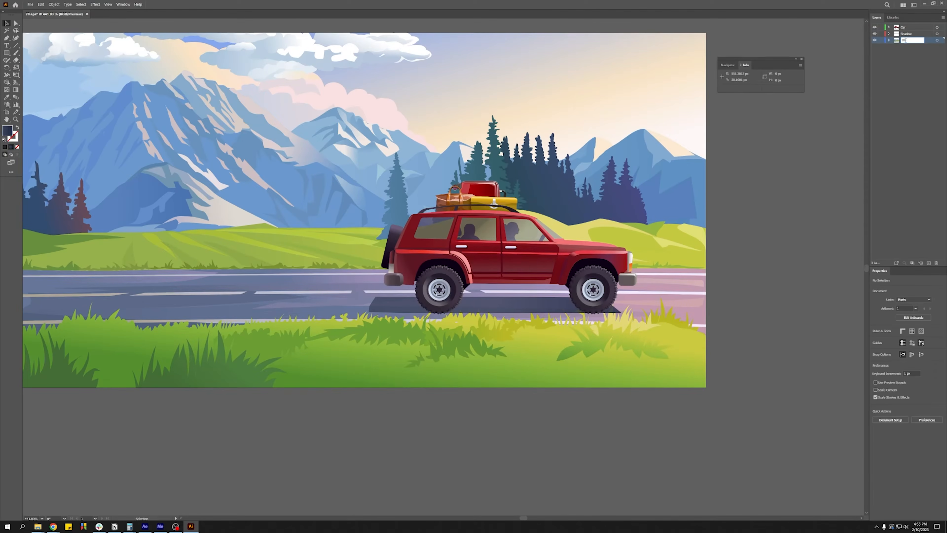
{"action": "left_click", "coordinate": [906, 62]}
Shift the shadow slightly down and to the right beneath the car's wheels.
{"action": "left_click", "coordinate": [514, 303]}
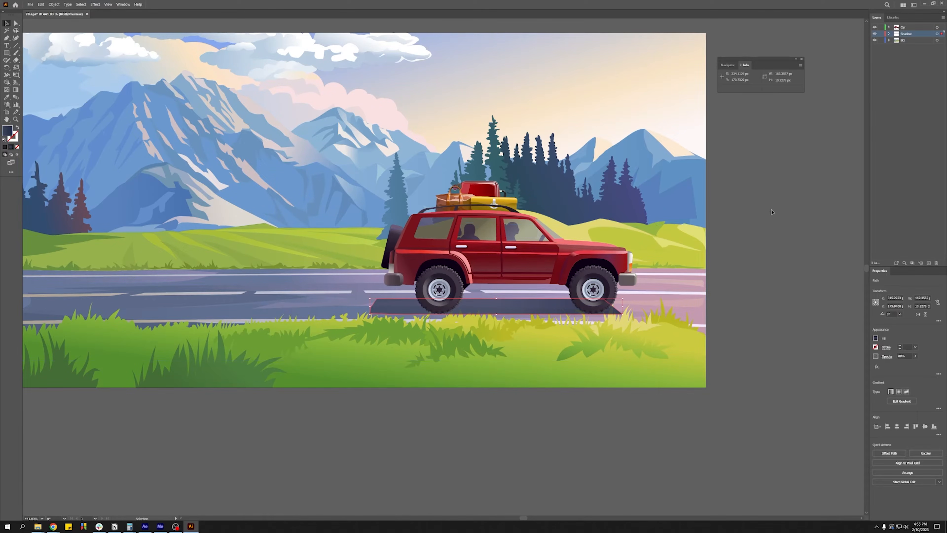
{"action": "left_click", "coordinate": [895, 116]}
Isolate the front wheel, cut it out of the car and paste it in place on a new layer.
{"action": "left_click", "coordinate": [613, 286]}
{"action": "double_click", "coordinate": [612, 286]}
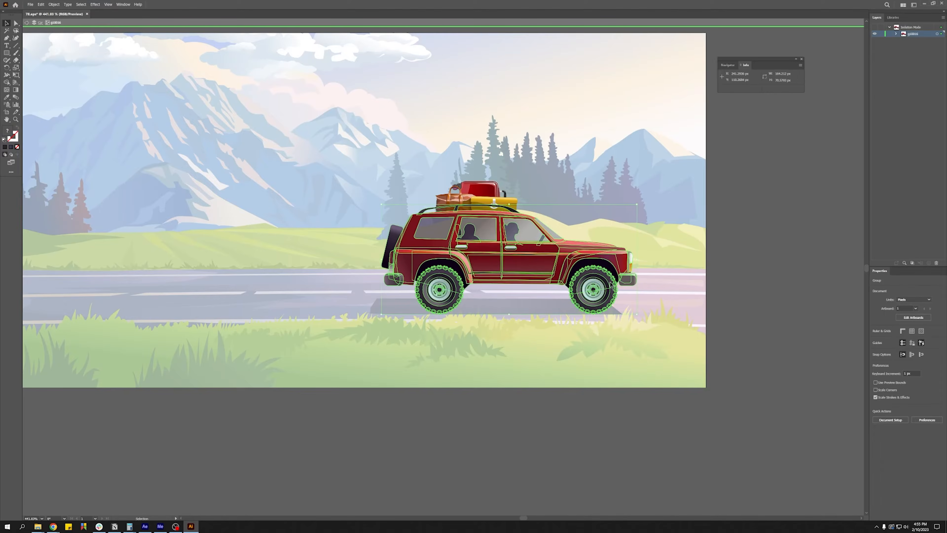
{"action": "double_click", "coordinate": [606, 279]}
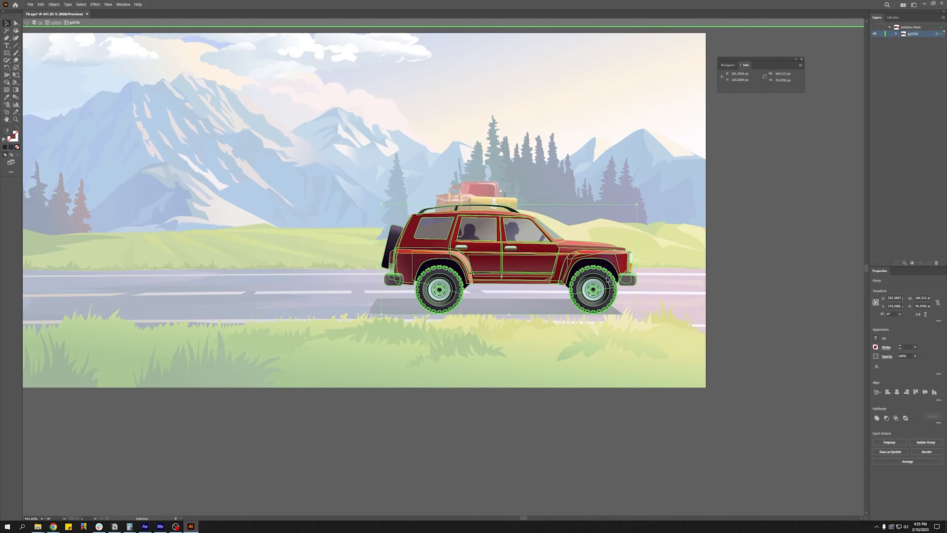
{"action": "double_click", "coordinate": [590, 275]}
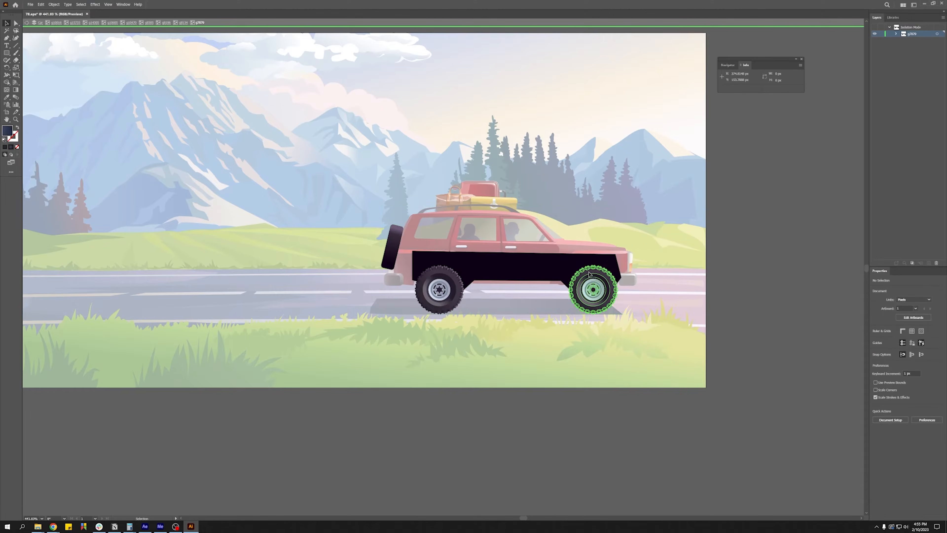
{"action": "key", "text": "a"}
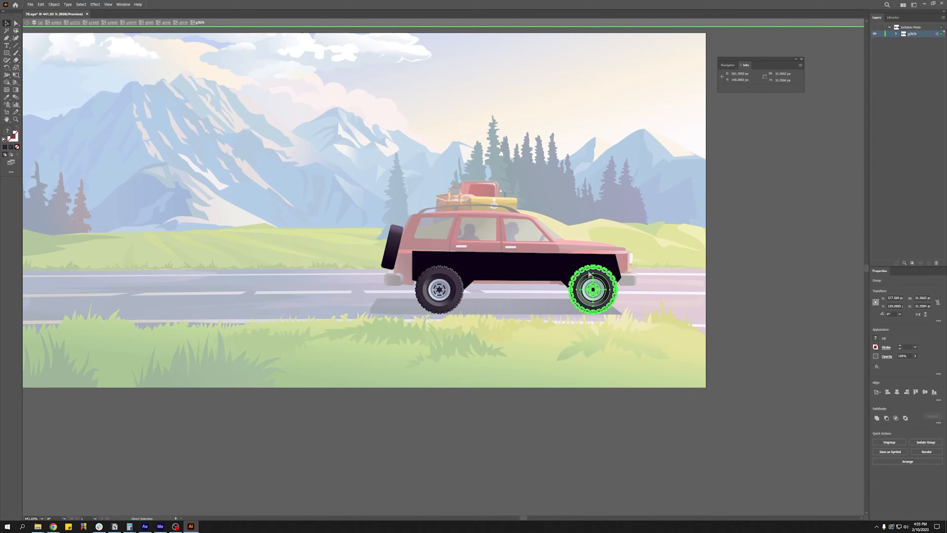
{"action": "key", "text": "Delete"}
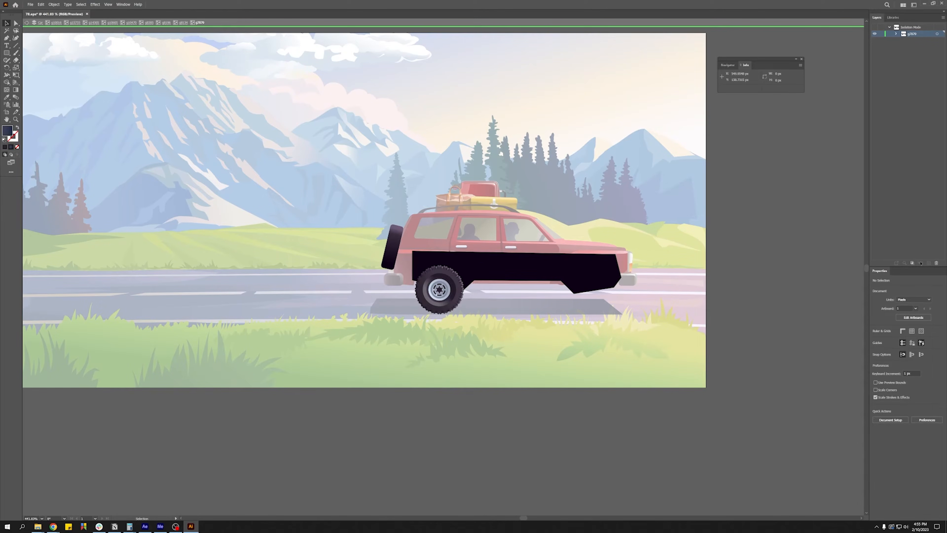
{"action": "left_click", "coordinate": [27, 23]}
{"action": "left_click", "coordinate": [27, 22]}
{"action": "left_click", "coordinate": [27, 23]}
{"action": "left_click", "coordinate": [27, 23]}
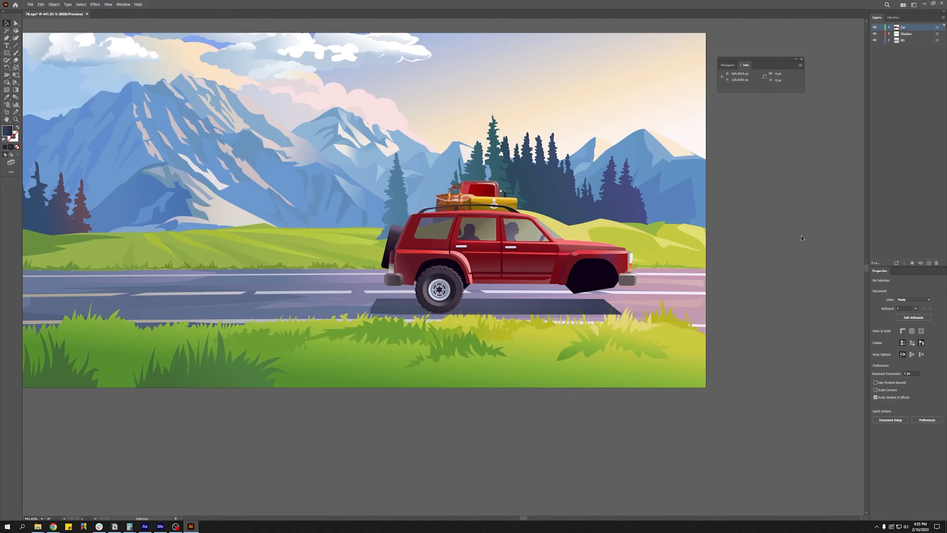
{"action": "key", "text": "ctrl+z"}
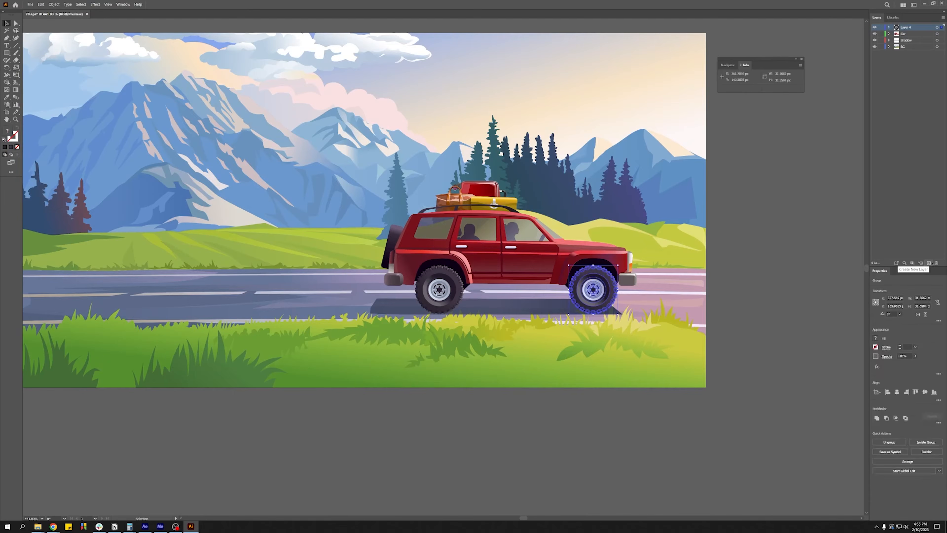
Cut the rear wheel out of the car's nested groups and paste it in place on its own new layer.
{"action": "double_click", "coordinate": [437, 272]}
{"action": "double_click", "coordinate": [438, 272]}
{"action": "double_click", "coordinate": [437, 272]}
{"action": "double_click", "coordinate": [437, 271]}
{"action": "double_click", "coordinate": [437, 271]}
{"action": "left_click", "coordinate": [438, 271]}
{"action": "key", "text": "Delete"}
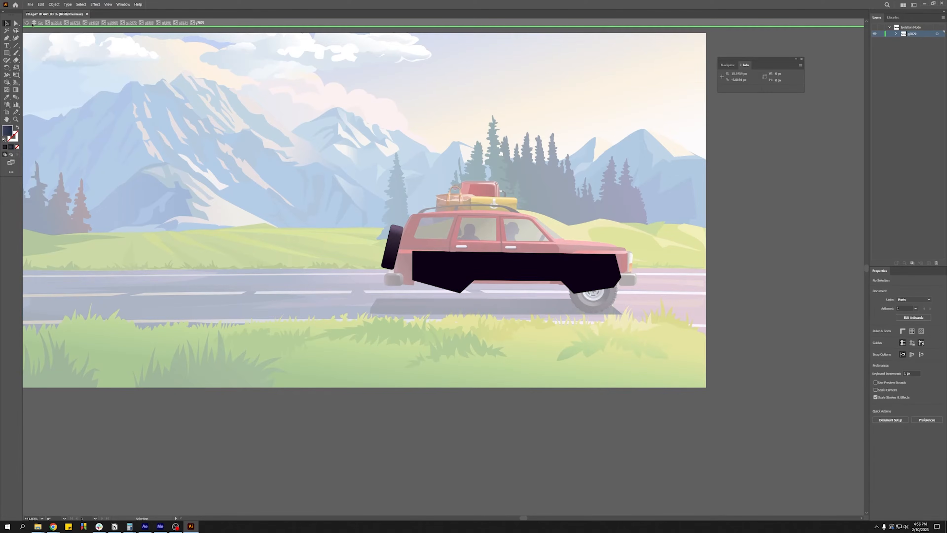
{"action": "double_click", "coordinate": [27, 23]}
{"action": "double_click", "coordinate": [28, 22]}
{"action": "double_click", "coordinate": [27, 23]}
{"action": "double_click", "coordinate": [28, 22]}
{"action": "left_click", "coordinate": [27, 23]}
{"action": "left_click", "coordinate": [27, 23]}
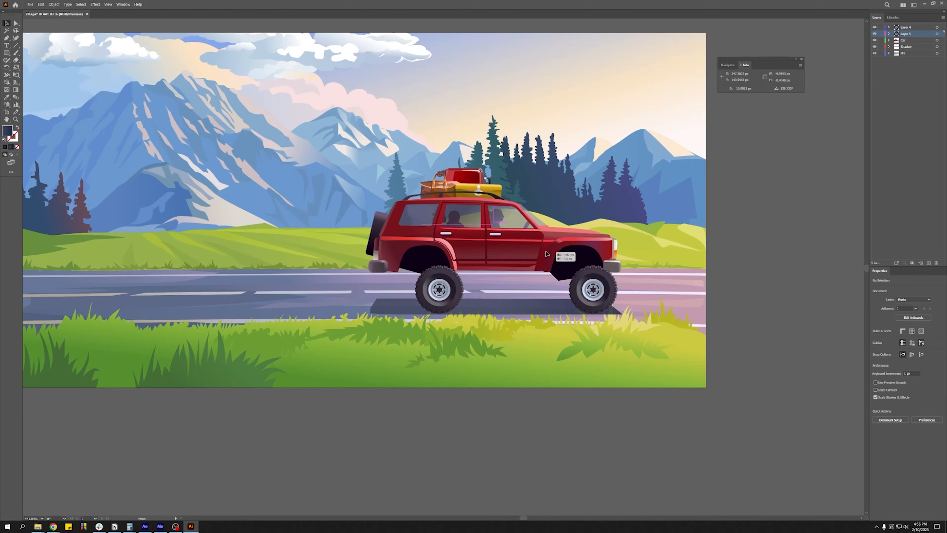
{"action": "left_click", "coordinate": [562, 268]}
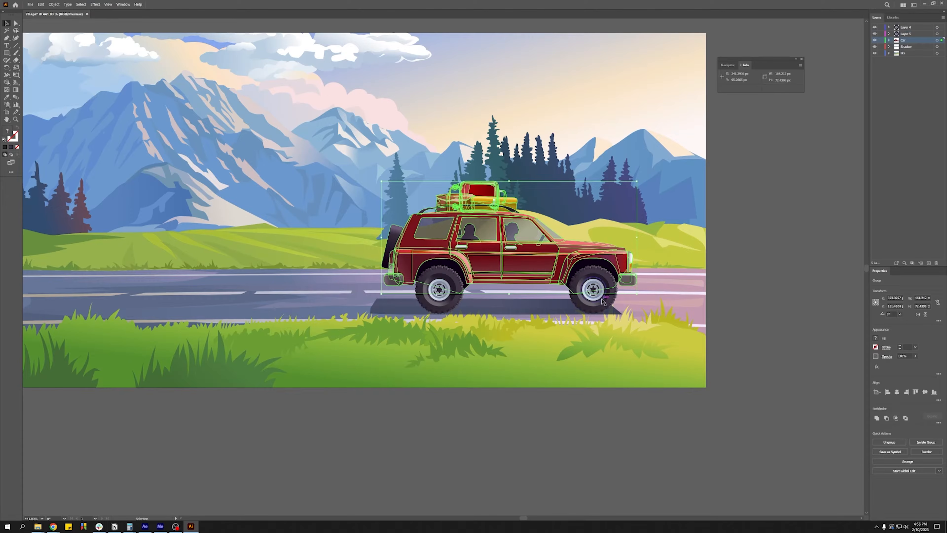
Name the rear wheel's layer BW and the front wheel's layer FW.
{"action": "left_click", "coordinate": [905, 35]}
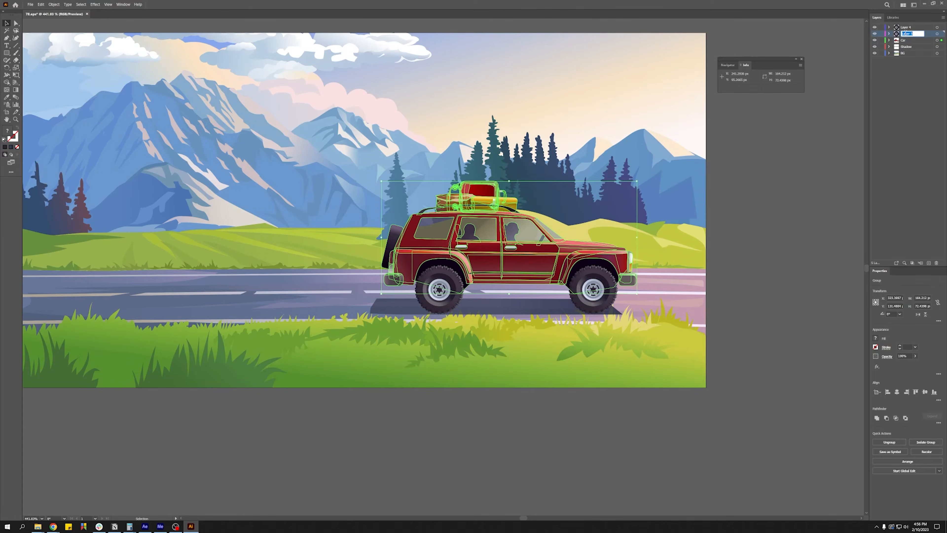
{"action": "left_click", "coordinate": [915, 62]}
{"action": "left_click", "coordinate": [938, 34]}
{"action": "double_click", "coordinate": [911, 34]}
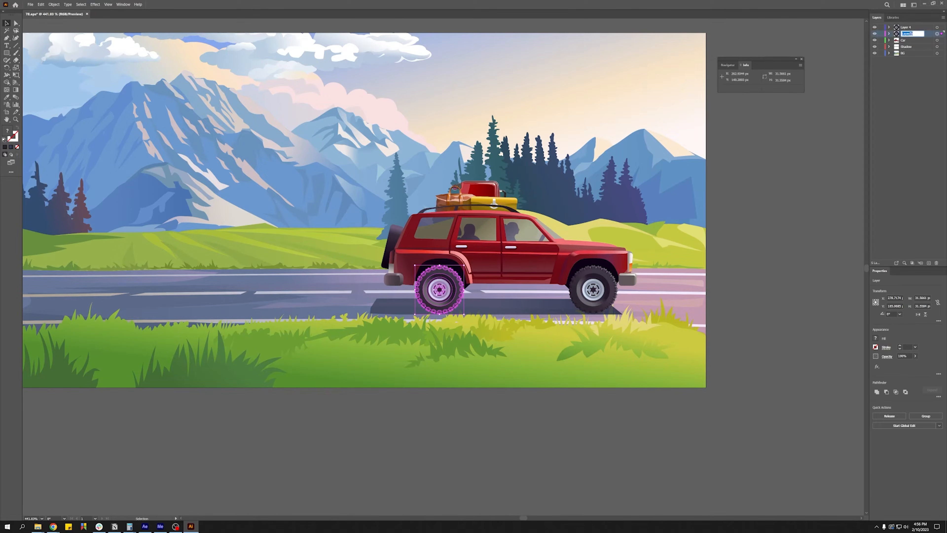
{"action": "type", "text": "BW"}
{"action": "key", "text": "Return"}
{"action": "left_click", "coordinate": [905, 28]}
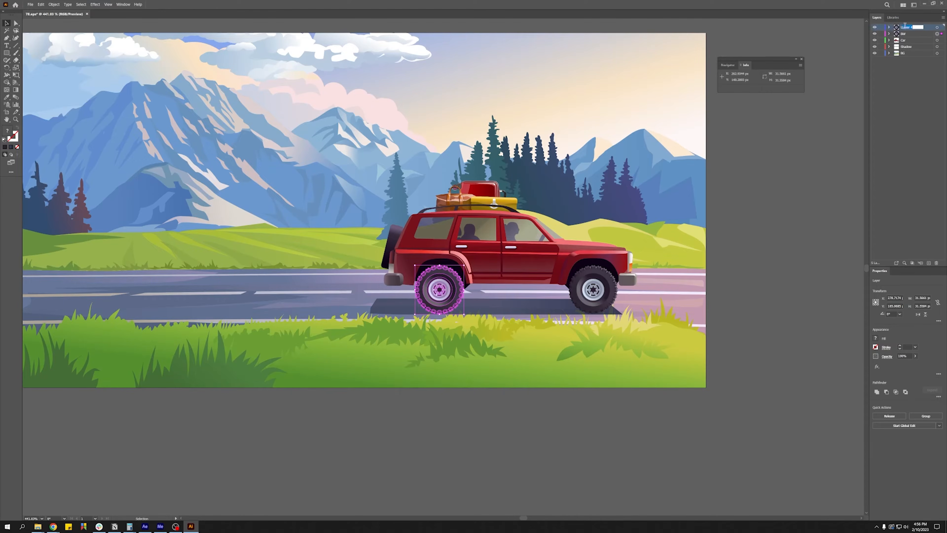
{"action": "type", "text": "FW"}
{"action": "left_click", "coordinate": [911, 93]}
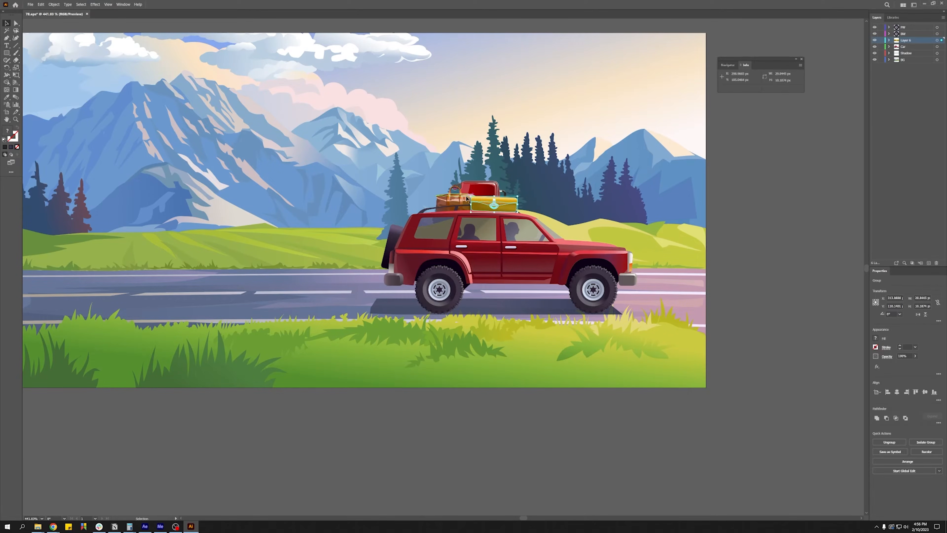
Cut the brown bag off the car's roof and paste it in place on a new layer.
{"action": "double_click", "coordinate": [452, 204]}
{"action": "key", "text": "ctrl+x"}
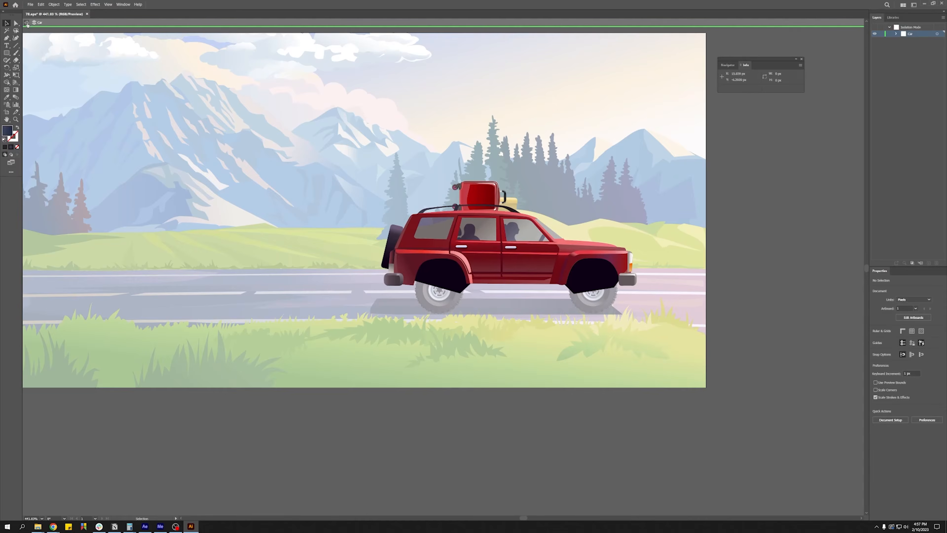
{"action": "left_click", "coordinate": [27, 24]}
{"action": "left_click", "coordinate": [929, 263]}
{"action": "key", "text": "ctrl+shift+v"}
Cut the red suitcase off the car's roof and paste it in place on a new layer.
{"action": "double_click", "coordinate": [480, 191]}
{"action": "left_click", "coordinate": [479, 190]}
{"action": "key", "text": "ctrl+x"}
{"action": "left_click", "coordinate": [26, 24]}
{"action": "left_click", "coordinate": [929, 264]}
{"action": "key", "text": "ctrl+shift+v"}
Reorder the layers so the Car layer sits above the three luggage layers.
{"action": "left_click_drag", "start_coordinate": [907, 60], "coordinate": [906, 37]}
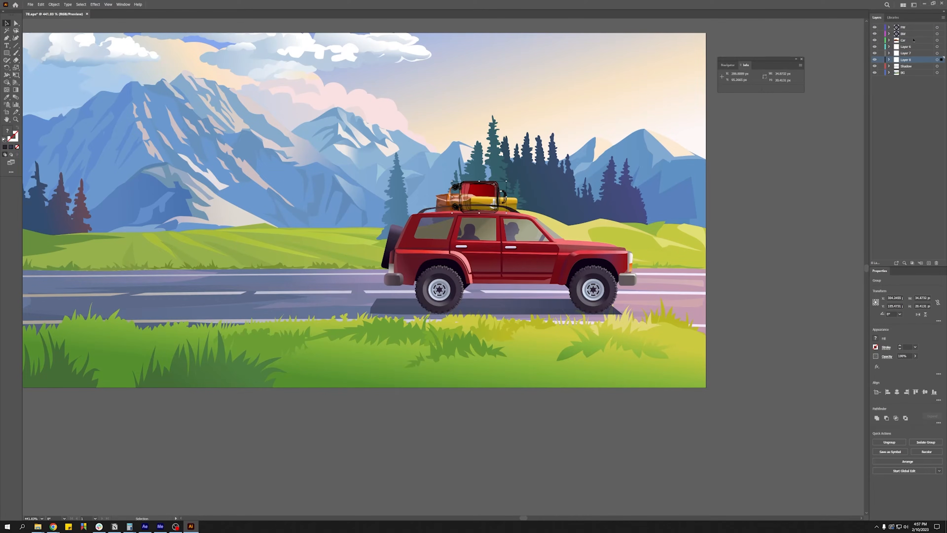
{"action": "left_click", "coordinate": [762, 192]}
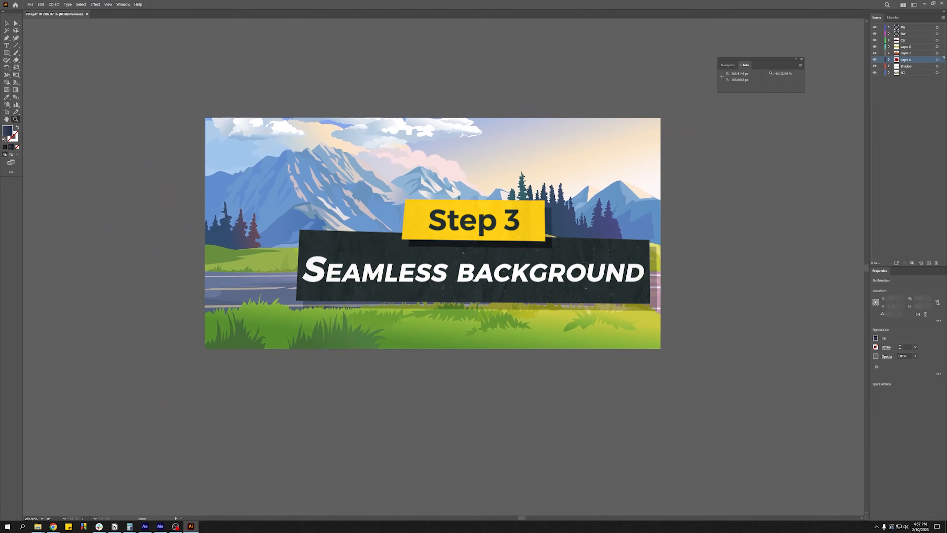
{"action": "left_click_drag", "start_coordinate": [588, 272], "coordinate": [574, 272]}
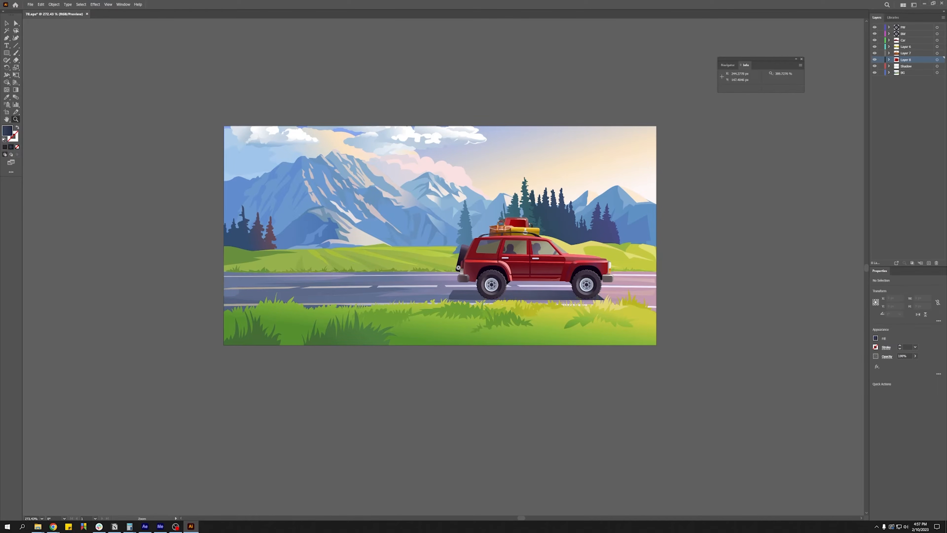
Extend the artboard's right edge well beyond the landscape to make room for a second copy of the background.
{"action": "left_click_drag", "start_coordinate": [469, 295], "coordinate": [400, 283]}
{"action": "left_click_drag", "start_coordinate": [317, 195], "coordinate": [249, 214]}
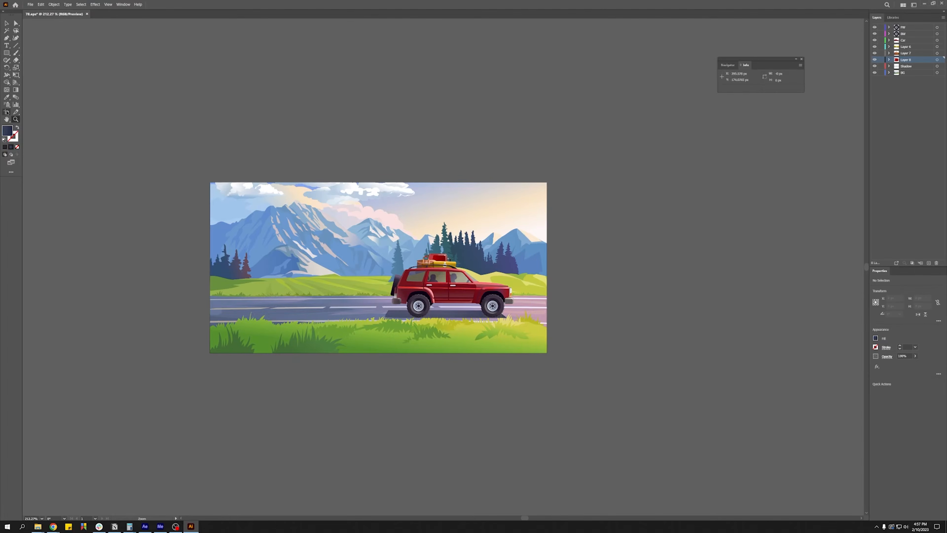
{"action": "key", "text": "shift+o"}
{"action": "left_click_drag", "start_coordinate": [549, 269], "coordinate": [840, 273]}
{"action": "left_click", "coordinate": [6, 23]}
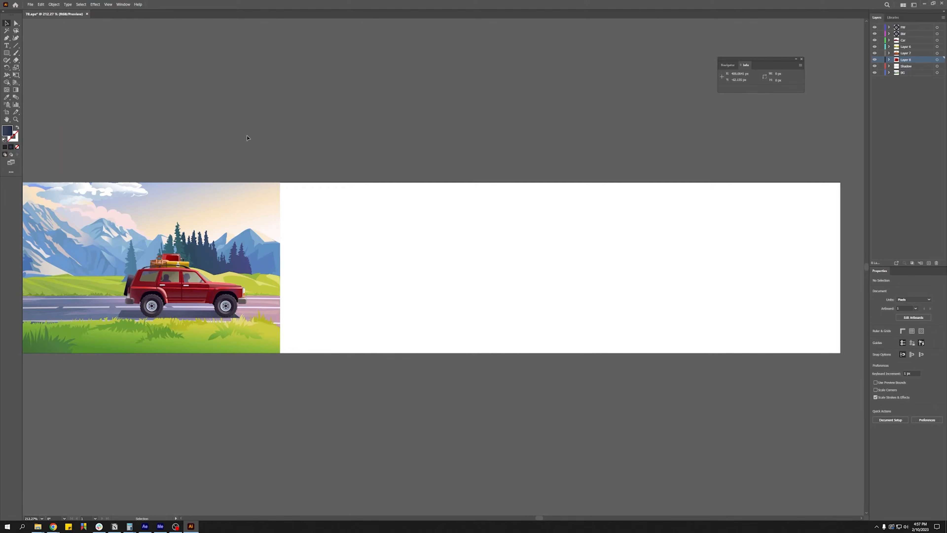
{"action": "left_click_drag", "start_coordinate": [324, 134], "coordinate": [486, 133]}
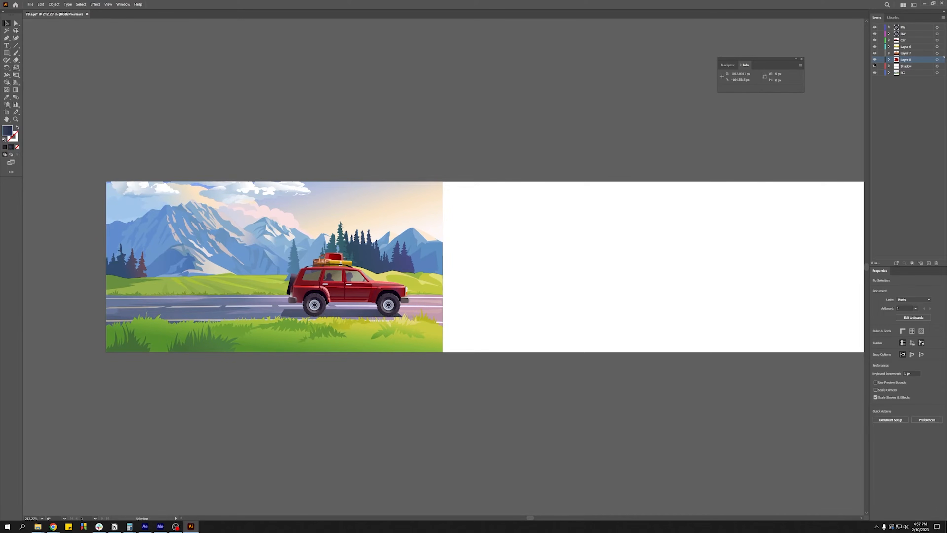
Hide the wheel, car, luggage and shadow layers and make the BG layer active.
{"action": "left_click_drag", "start_coordinate": [875, 55], "coordinate": [875, 28]}
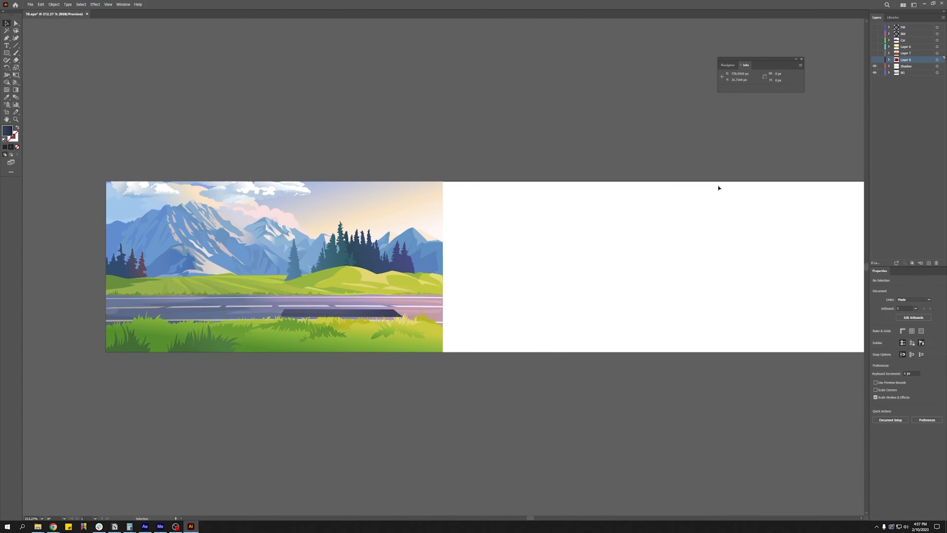
{"action": "left_click", "coordinate": [875, 67]}
{"action": "left_click", "coordinate": [916, 74]}
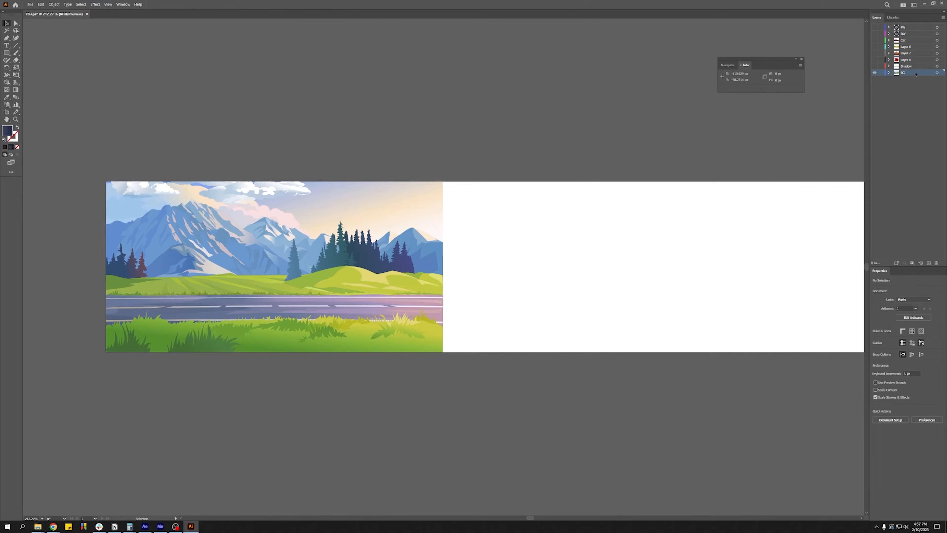
Duplicate the background artwork and mirror the copy horizontally so it butts against the original's right edge.
{"action": "left_click", "coordinate": [937, 73]}
{"action": "left_click_drag", "start_coordinate": [354, 284], "coordinate": [698, 283]}
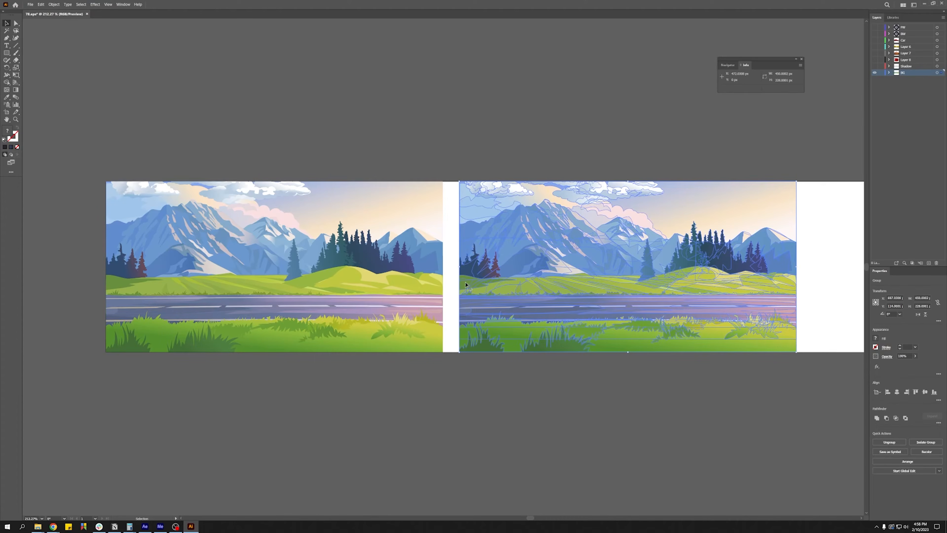
{"action": "left_click_drag", "start_coordinate": [459, 267], "coordinate": [813, 273]}
{"action": "key", "text": "ctrl+shift+a"}
Delete the pale green highlight shapes that meet at the seam on the hills.
{"action": "key", "text": "z"}
{"action": "left_click_drag", "start_coordinate": [441, 293], "coordinate": [504, 253]}
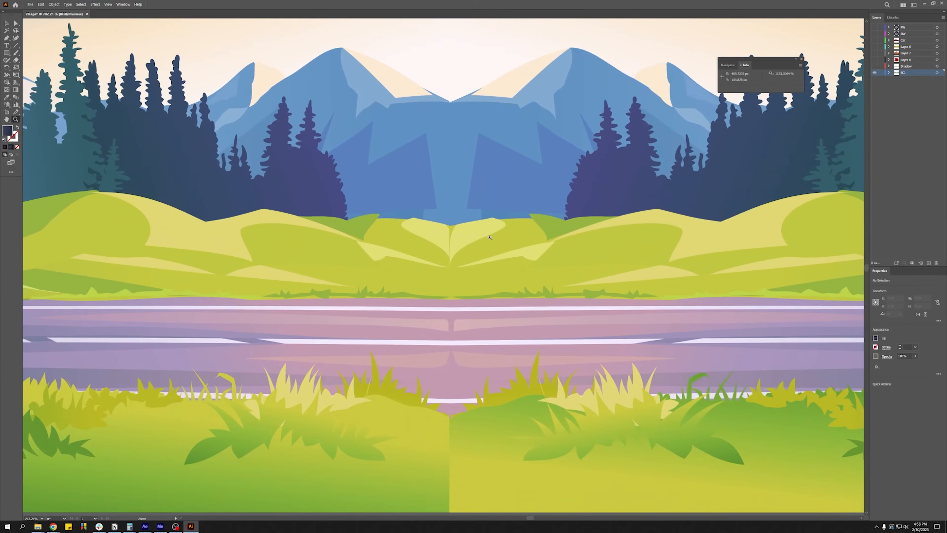
{"action": "key", "text": "a"}
{"action": "key", "text": "Delete"}
{"action": "left_click", "coordinate": [440, 239]}
{"action": "key", "text": "Delete"}
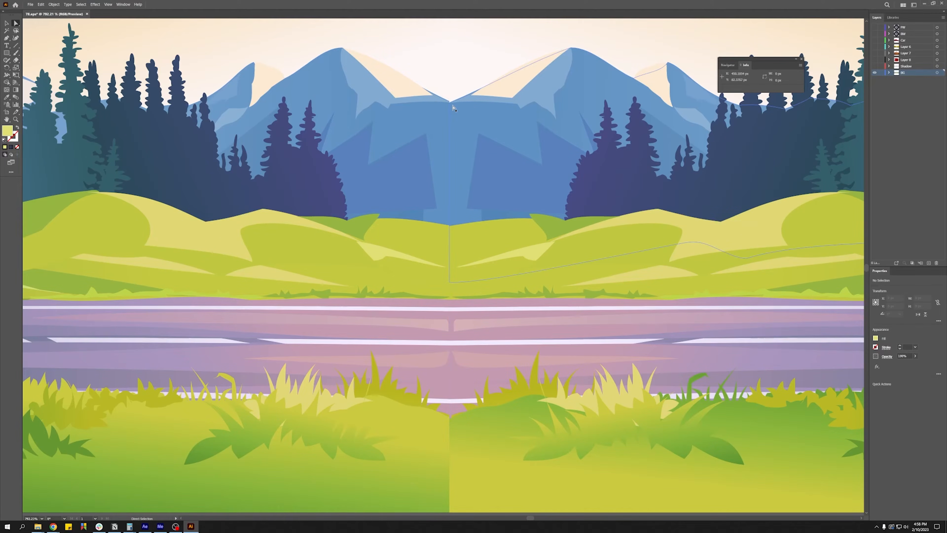
Shift the mountain and green hill anchor points at the seam across the join to close the gaps.
{"action": "scroll", "coordinate": [450, 103], "scroll_direction": "up", "scroll_amount": 5}
{"action": "left_click_drag", "start_coordinate": [443, 104], "coordinate": [445, 99]}
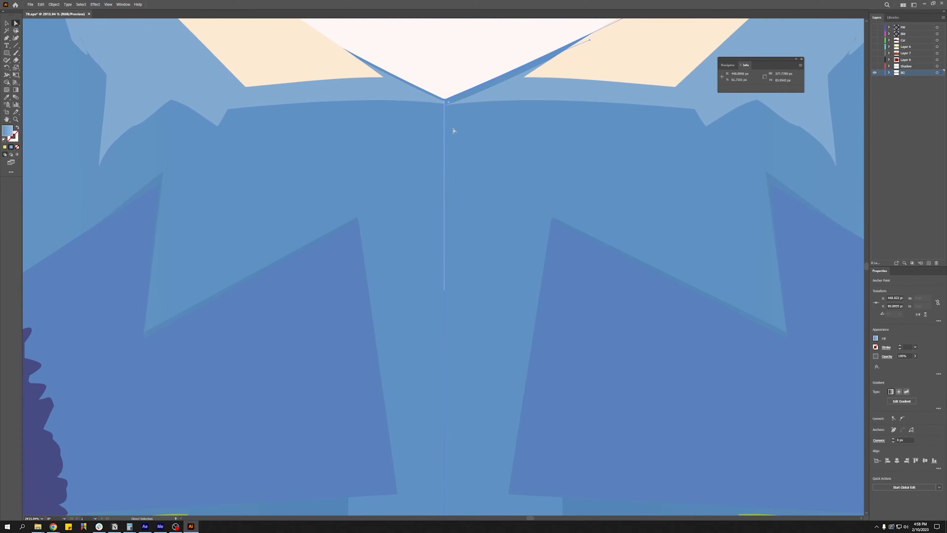
{"action": "key", "text": "Left"}
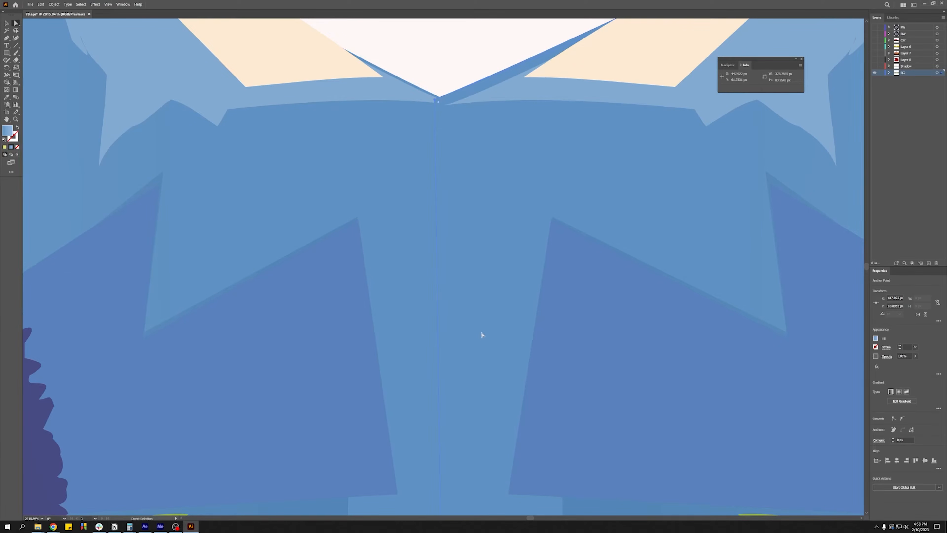
{"action": "scroll", "coordinate": [467, 373], "scroll_direction": "down", "scroll_amount": 5}
{"action": "left_click", "coordinate": [462, 448]}
{"action": "left_click", "coordinate": [461, 446]}
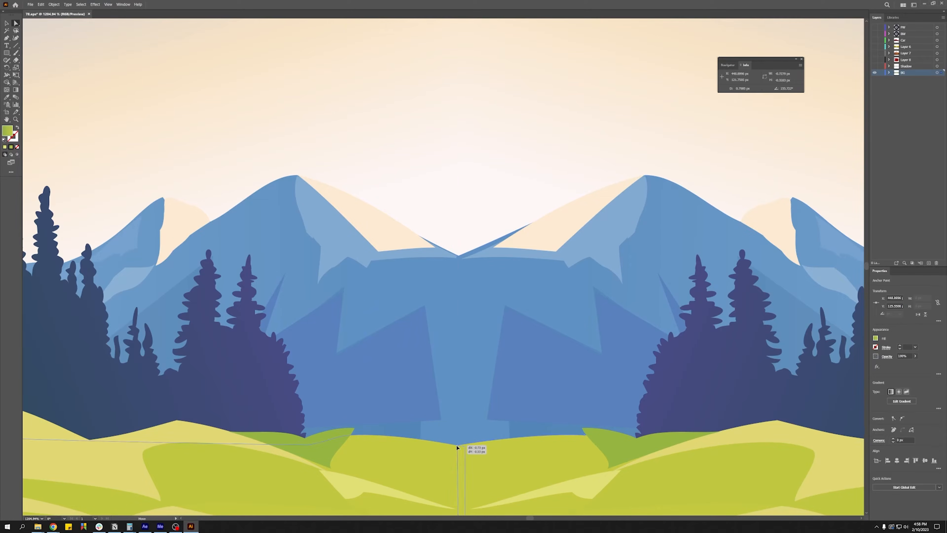
Pull the road and foreground grass anchor points across the seam so the two landscape halves overlap.
{"action": "scroll", "coordinate": [461, 479], "scroll_direction": "down", "scroll_amount": 2}
{"action": "left_click_drag", "start_coordinate": [462, 479], "coordinate": [463, 249]}
{"action": "mouse_move", "coordinate": [468, 303]}
{"action": "left_mouse_down"}
{"action": "mouse_move", "coordinate": [496, 300]}
{"action": "mouse_move", "coordinate": [462, 292]}
{"action": "left_mouse_up"}
{"action": "left_click", "coordinate": [470, 296]}
{"action": "left_click", "coordinate": [497, 321]}
{"action": "left_click_drag", "start_coordinate": [498, 323], "coordinate": [490, 324]}
{"action": "left_click_drag", "start_coordinate": [470, 415], "coordinate": [464, 415]}
{"action": "left_click", "coordinate": [470, 435]}
{"action": "mouse_move", "coordinate": [470, 455]}
{"action": "left_mouse_down"}
{"action": "mouse_move", "coordinate": [479, 280]}
{"action": "mouse_move", "coordinate": [476, 469]}
{"action": "left_mouse_up"}
{"action": "left_click_drag", "start_coordinate": [476, 461], "coordinate": [446, 465]}
{"action": "left_click", "coordinate": [481, 465]}
{"action": "left_click_drag", "start_coordinate": [522, 411], "coordinate": [385, 442]}
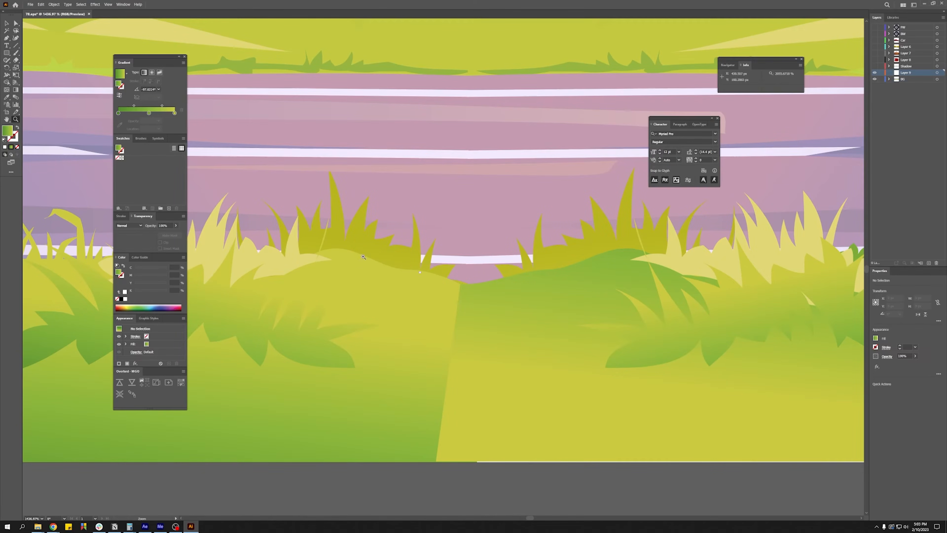
Draw a patch over the foreground grass seam on Layer 9 and blend it in with a yellow-green freeform gradient.
{"action": "left_click_drag", "start_coordinate": [440, 276], "coordinate": [506, 280]}
{"action": "left_click_drag", "start_coordinate": [512, 371], "coordinate": [510, 383]}
{"action": "left_click_drag", "start_coordinate": [504, 446], "coordinate": [501, 452]}
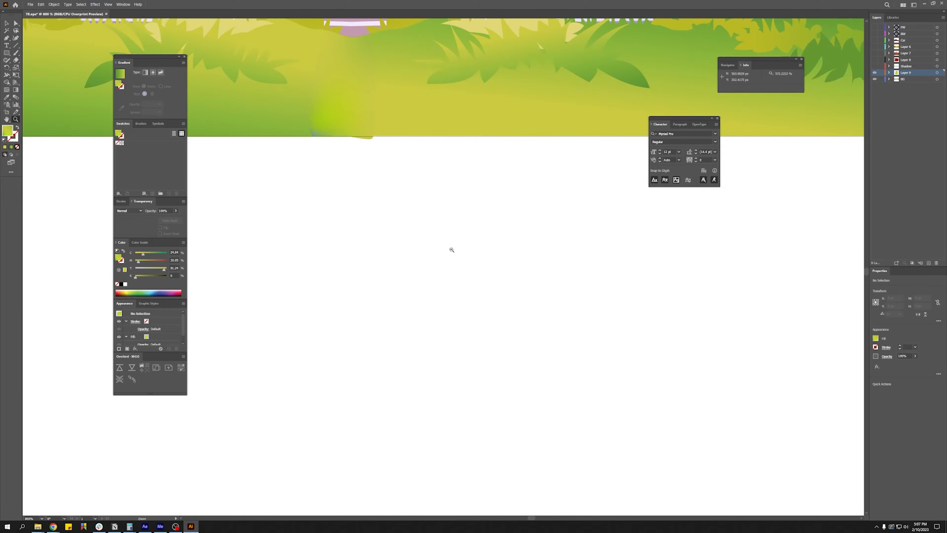
Trim the artboard's right edge back to the end of the mirrored landscape.
{"action": "left_click", "coordinate": [452, 254], "text": "alt"}
{"action": "left_click", "coordinate": [442, 212], "text": "alt"}
{"action": "left_click_drag", "start_coordinate": [417, 149], "coordinate": [503, 413]}
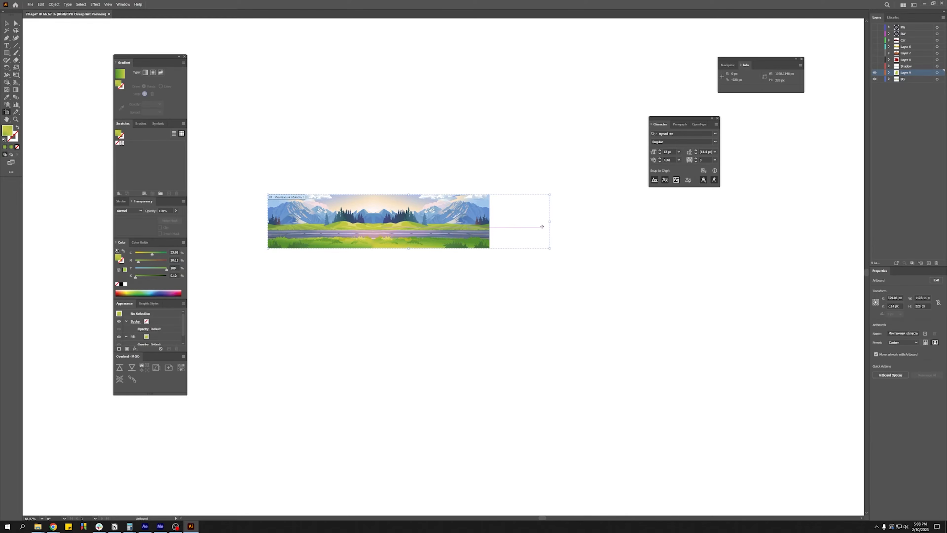
{"action": "mouse_move", "coordinate": [549, 221]}
{"action": "left_mouse_down"}
{"action": "mouse_move", "coordinate": [489, 223]}
{"action": "mouse_move", "coordinate": [490, 191]}
{"action": "left_mouse_up"}
{"action": "key", "text": "z"}
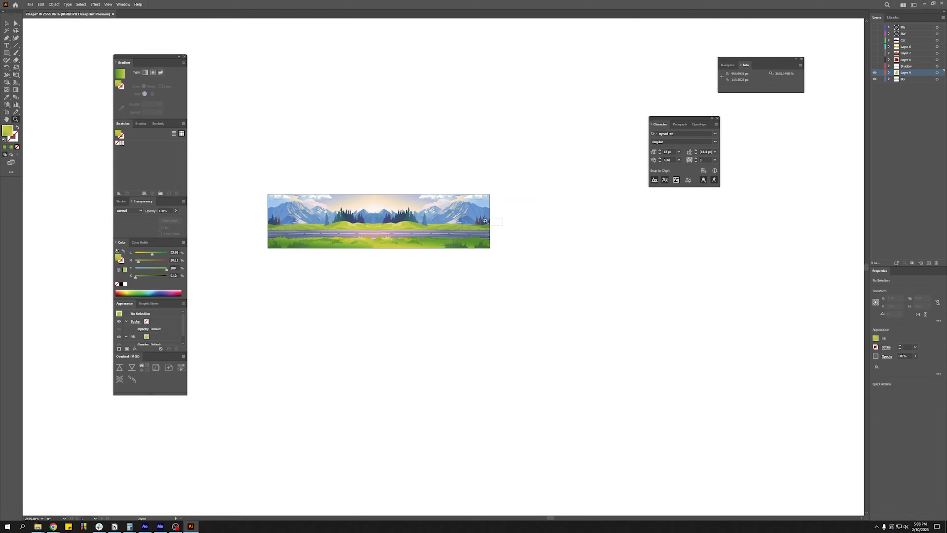
{"action": "left_click", "coordinate": [6, 112]}
{"action": "left_click_drag", "start_coordinate": [358, 225], "coordinate": [354, 225]}
{"action": "left_click", "coordinate": [6, 23]}
Move the artboard's left edge slightly inward to trim it to the landscape artwork.
{"action": "key", "text": "z"}
{"action": "left_click_drag", "start_coordinate": [365, 262], "coordinate": [370, 286]}
{"action": "left_click", "coordinate": [348, 296], "text": "alt"}
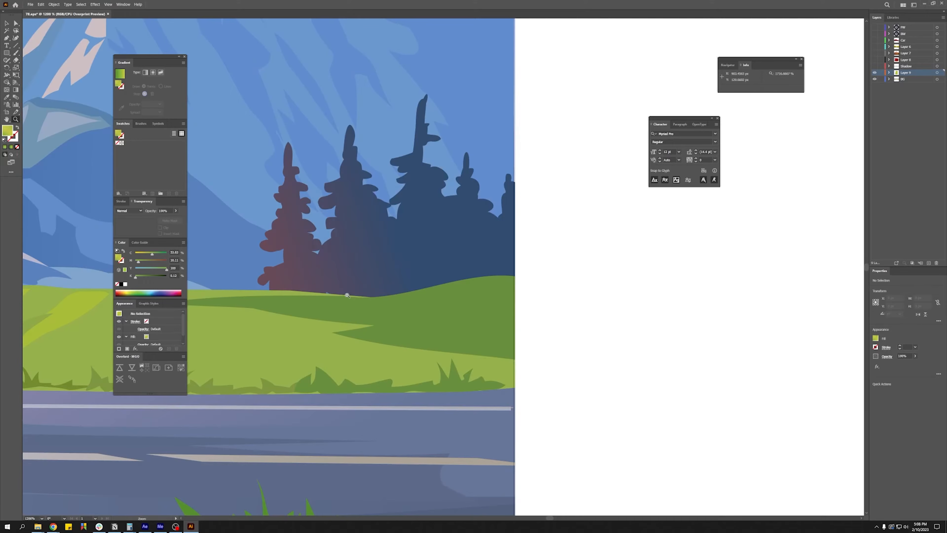
{"action": "left_click", "coordinate": [340, 305], "text": "alt"}
{"action": "left_click", "coordinate": [309, 309], "text": "alt"}
{"action": "left_click", "coordinate": [309, 308], "text": "alt"}
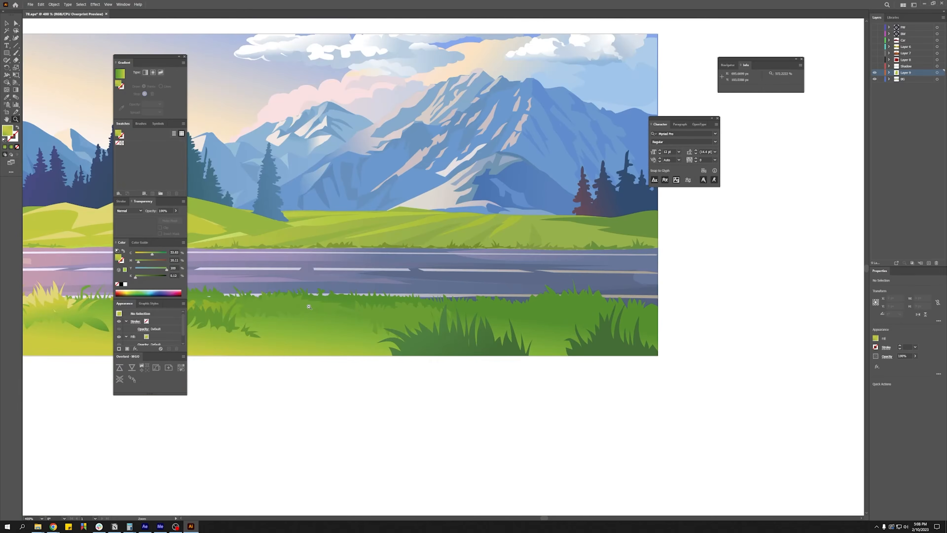
{"action": "left_click", "coordinate": [284, 273], "text": "alt"}
{"action": "left_click_drag", "start_coordinate": [95, 243], "coordinate": [613, 351]}
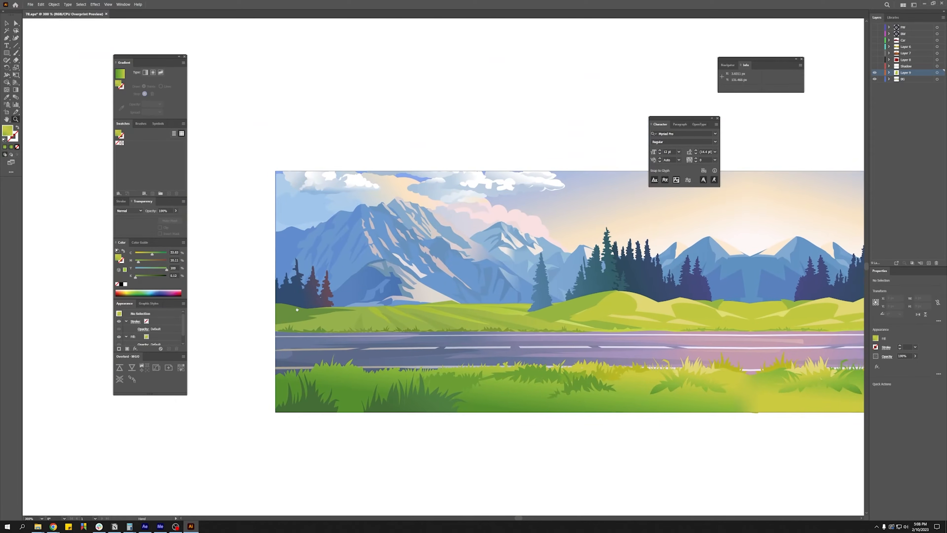
{"action": "left_click_drag", "start_coordinate": [266, 302], "coordinate": [291, 300]}
{"action": "left_click", "coordinate": [295, 302]}
{"action": "left_click", "coordinate": [294, 302]}
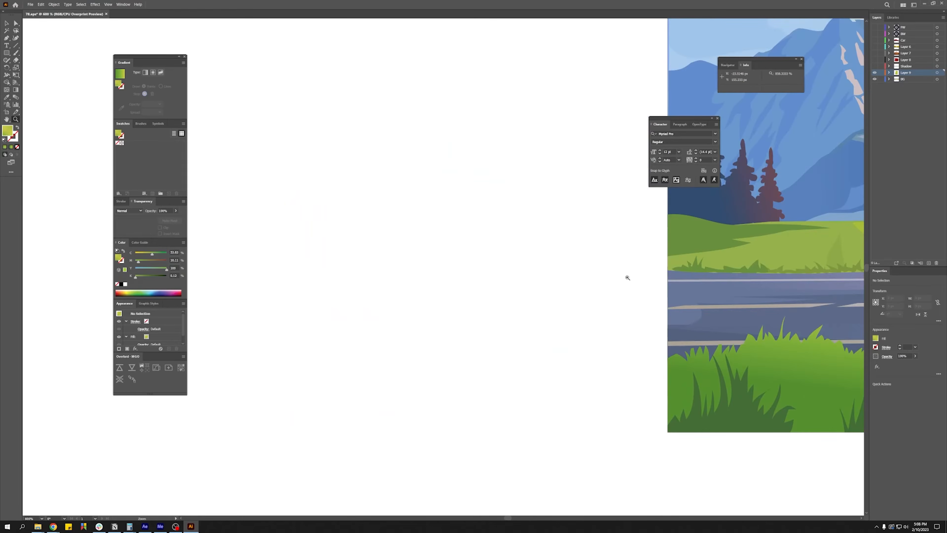
{"action": "left_click", "coordinate": [653, 271]}
{"action": "left_click_drag", "start_coordinate": [476, 185], "coordinate": [458, 294]}
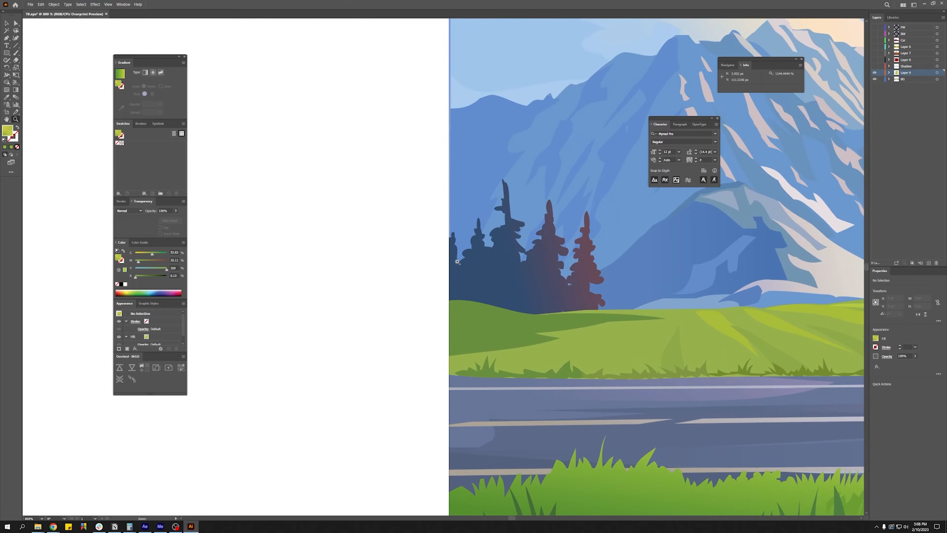
{"action": "key", "text": "shift+o"}
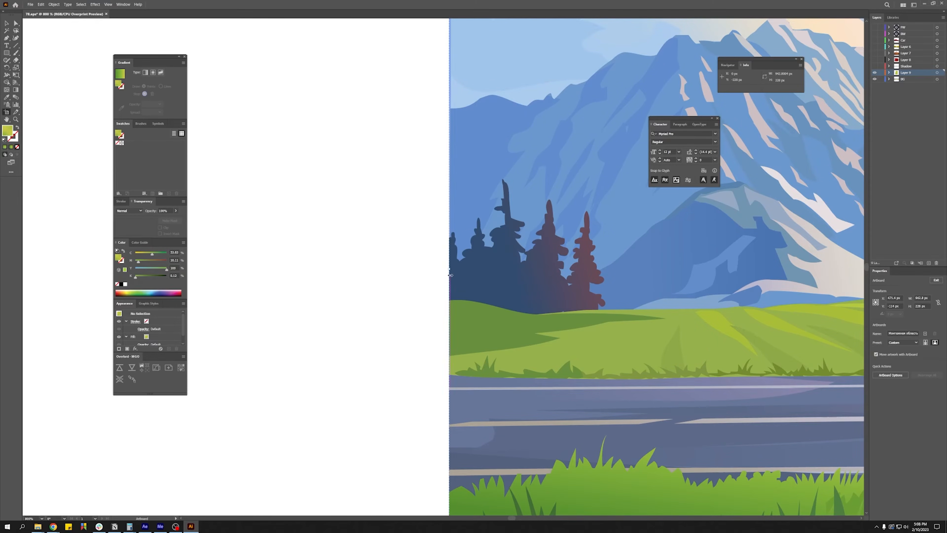
{"action": "left_click_drag", "start_coordinate": [449, 268], "coordinate": [451, 268]}
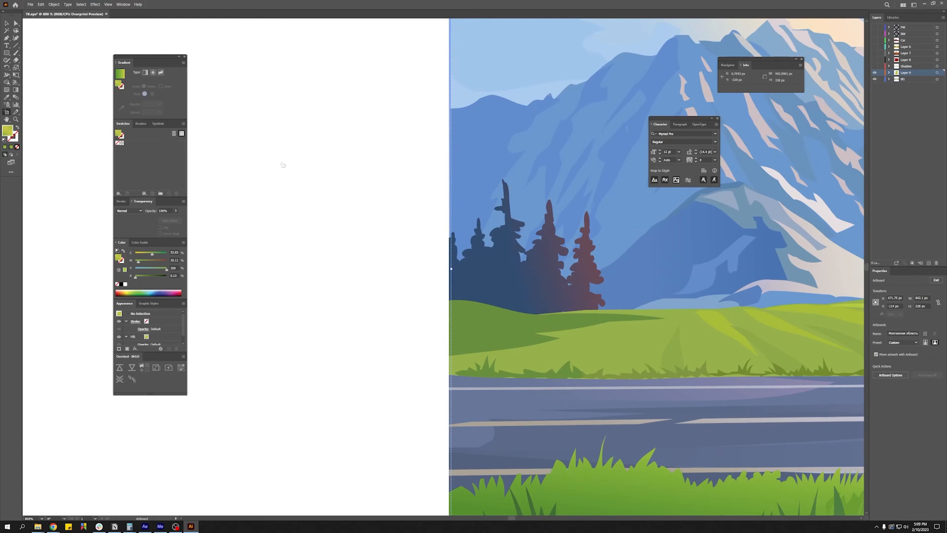
Make all the layers visible again and save the illustration as a new file.
{"action": "key", "text": "z"}
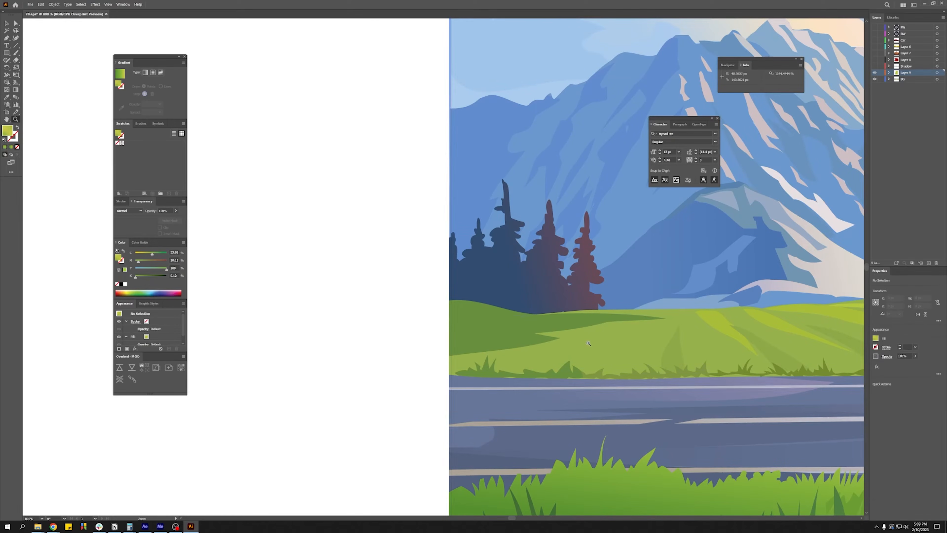
{"action": "left_click", "coordinate": [645, 349], "text": "alt"}
{"action": "left_click", "coordinate": [645, 349], "text": "alt"}
{"action": "left_click", "coordinate": [668, 353], "text": "alt"}
{"action": "left_click_drag", "start_coordinate": [606, 238], "coordinate": [622, 351]}
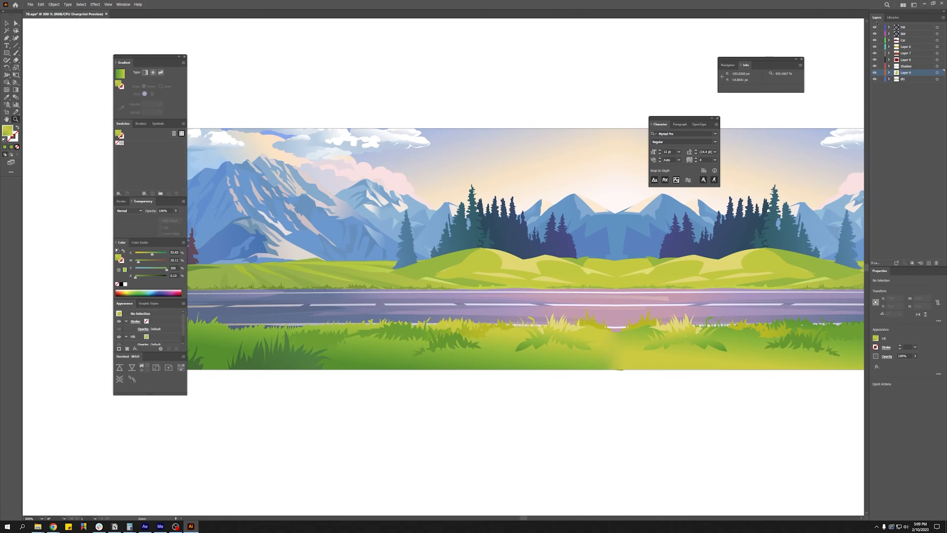
{"action": "left_click", "coordinate": [30, 5]}
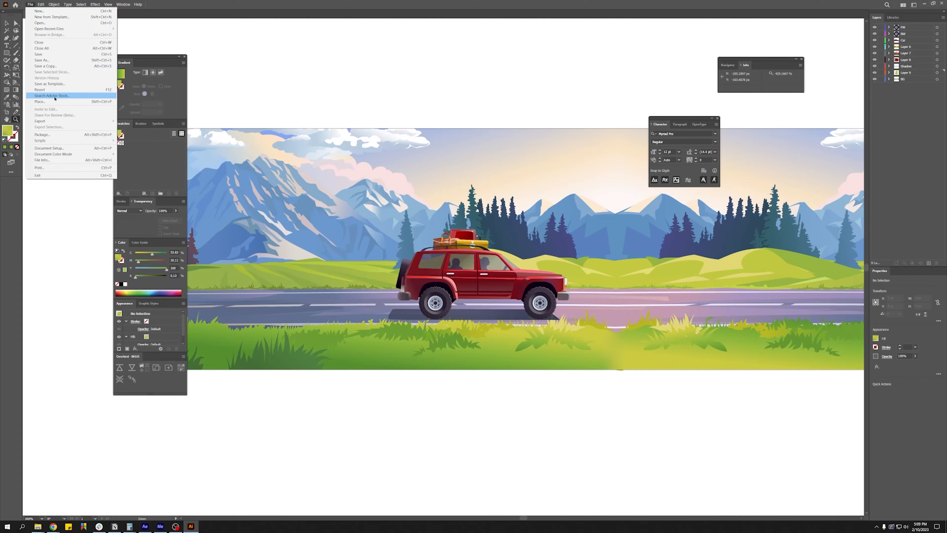
{"action": "left_click", "coordinate": [41, 60]}
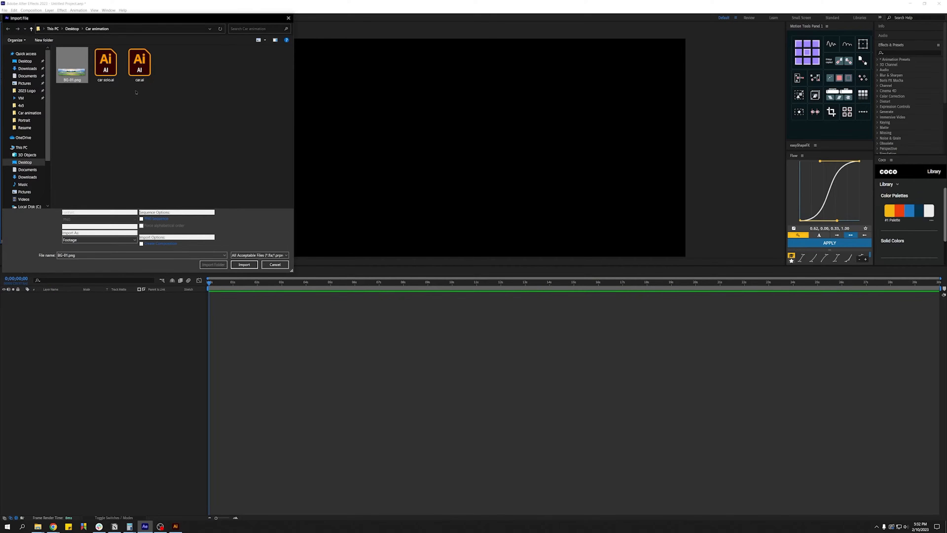
In After Effects, import BG-01.png from the Car animation folder and add it to Comp 1.
{"action": "double_click", "coordinate": [75, 71]}
{"action": "left_click_drag", "start_coordinate": [47, 82], "coordinate": [161, 318]}
Move the background layer left in the composition until its right edge lies inside the frame.
{"action": "key", "text": "z"}
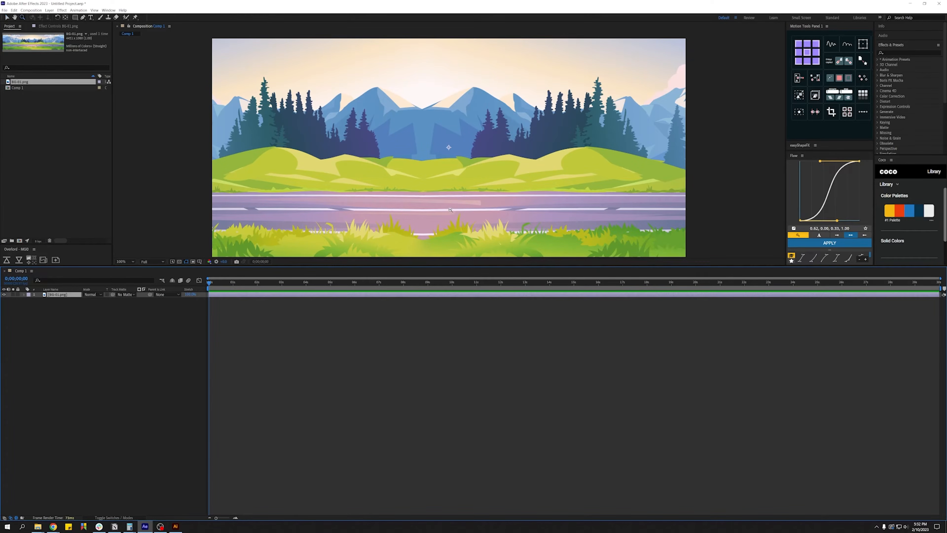
{"action": "left_click", "coordinate": [451, 210], "text": "alt"}
{"action": "key", "text": "v"}
{"action": "left_click_drag", "start_coordinate": [408, 155], "coordinate": [363, 160]}
{"action": "key", "text": "ctrl+z"}
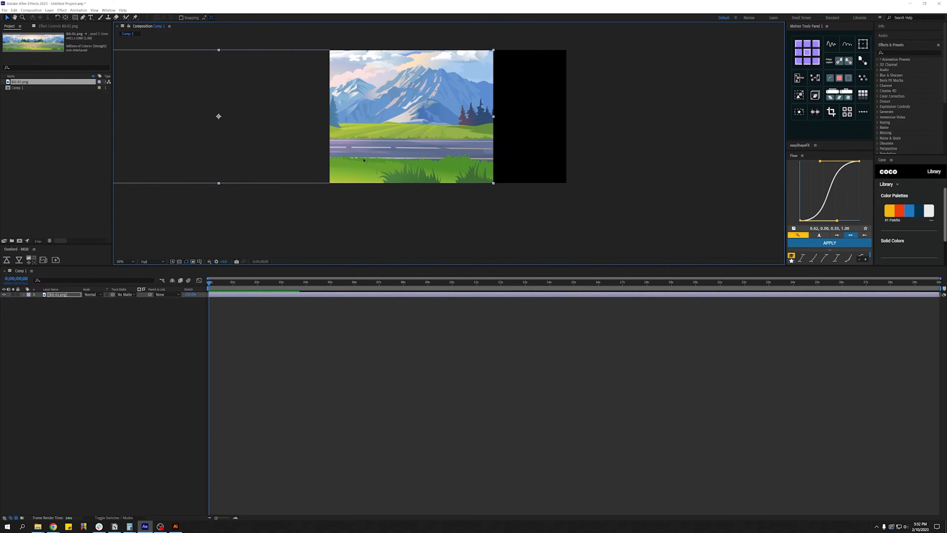
Apply the CC RepeTile effect to the BG-01.png layer.
{"action": "key", "text": "ctrl+space"}
{"action": "type", "text": "rep"}
{"action": "key", "text": "Return"}
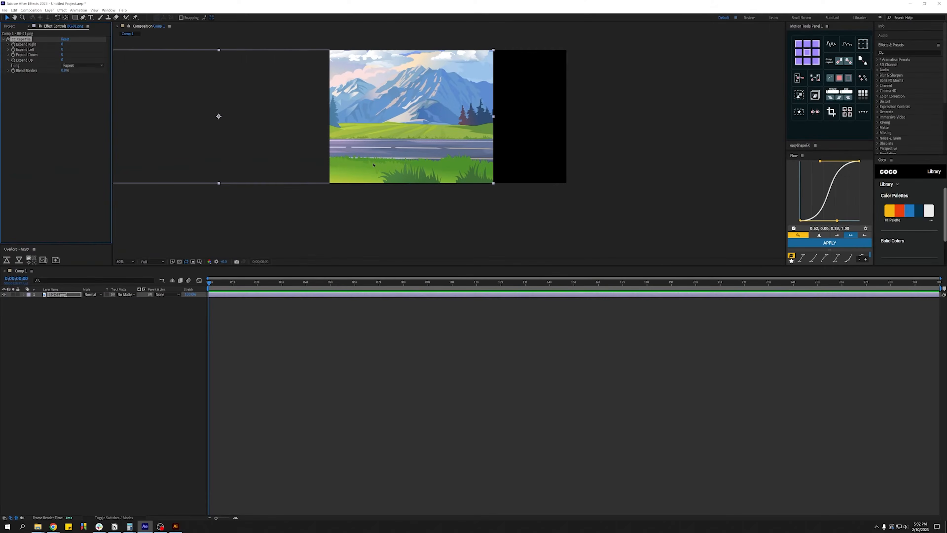
{"action": "key", "text": "ctrl+space"}
{"action": "type", "text": "repe"}
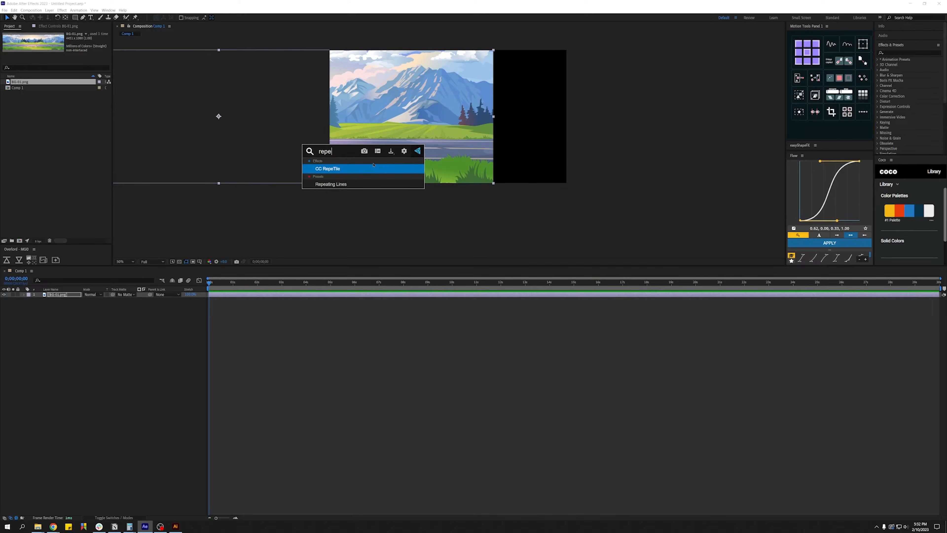
{"action": "left_click", "coordinate": [373, 165]}
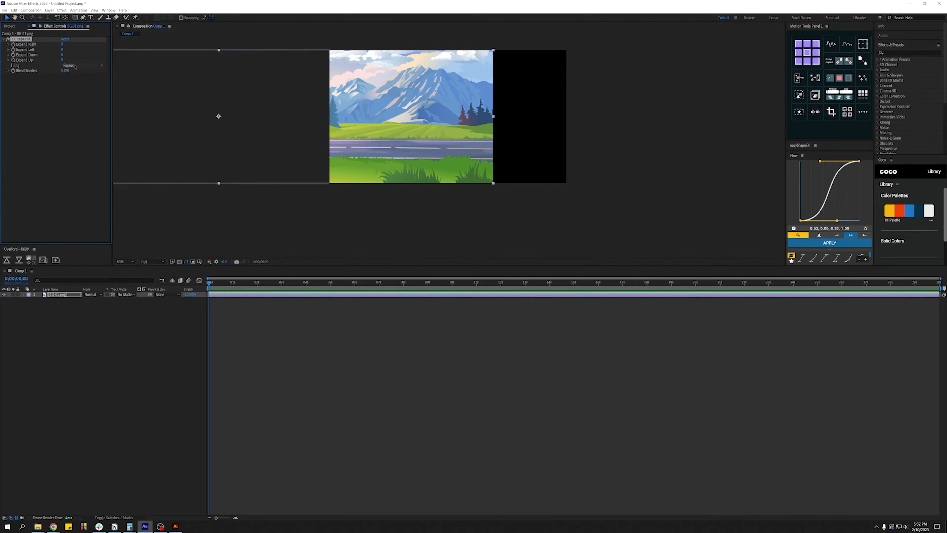
Set the CC RepeTile tiling to Unfold and Expand Right to 4620.
{"action": "left_click", "coordinate": [82, 66]}
{"action": "left_click", "coordinate": [63, 70]}
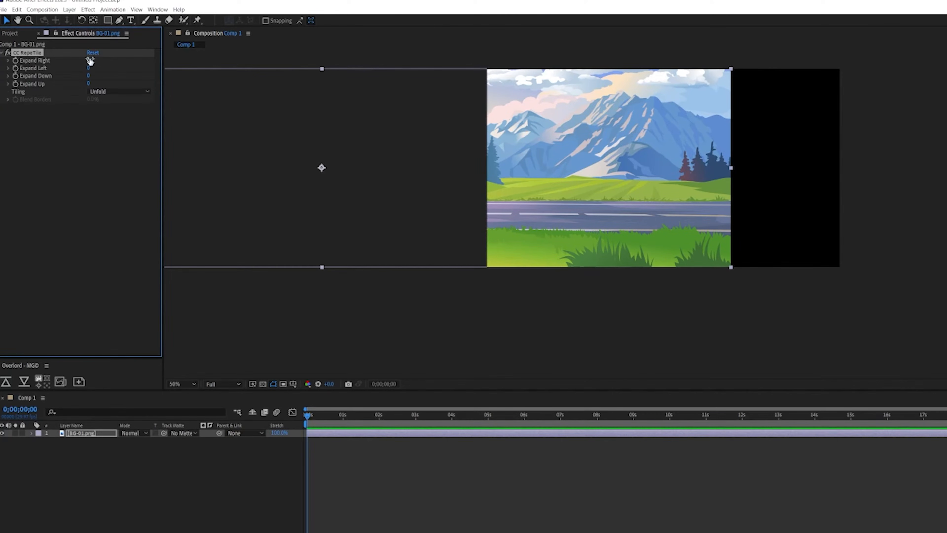
{"action": "left_click_drag", "start_coordinate": [88, 59], "coordinate": [103, 60]}
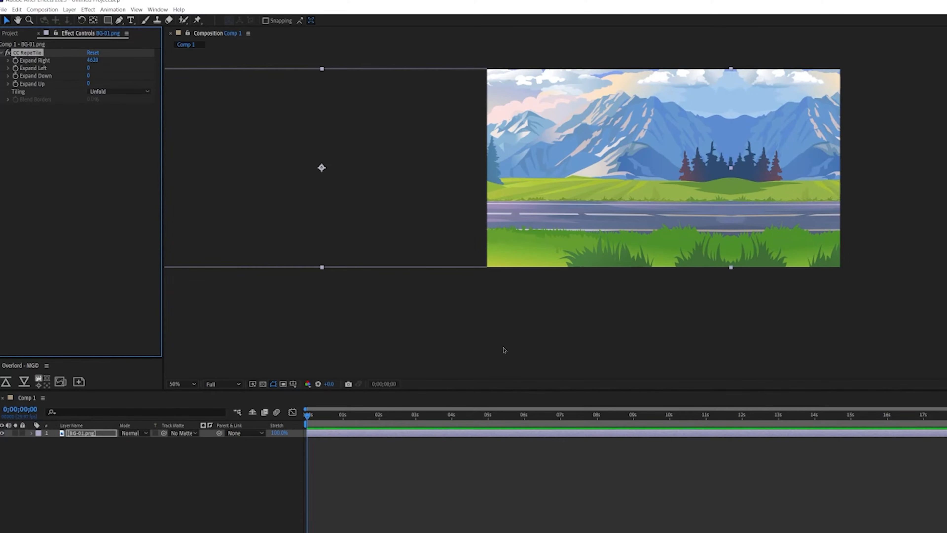
Keyframe the background's X Position at 0 seconds and set it to -3770 at 10 seconds.
{"action": "key", "text": "p"}
{"action": "left_click", "coordinate": [54, 441]}
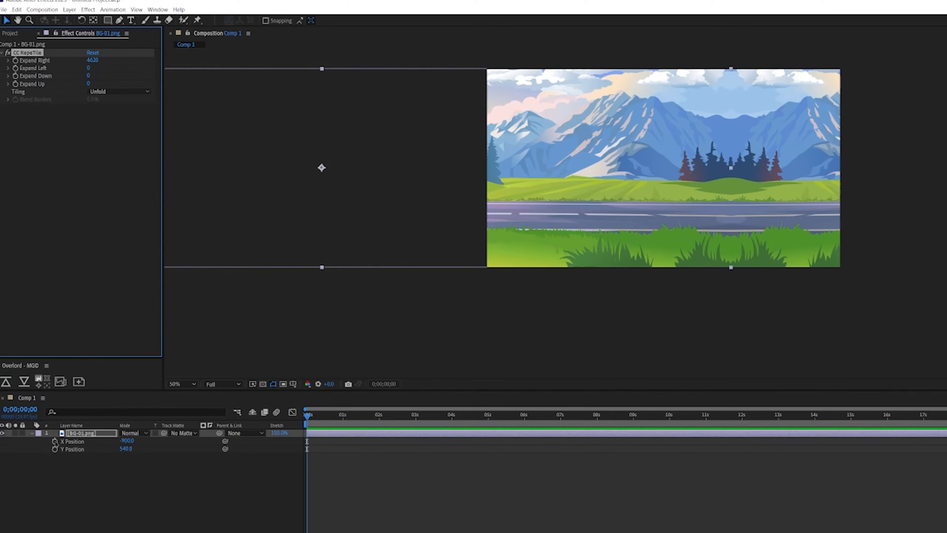
{"action": "left_click", "coordinate": [670, 414]}
{"action": "left_click_drag", "start_coordinate": [120, 441], "coordinate": [73, 441]}
{"action": "left_click_drag", "start_coordinate": [0, 441], "coordinate": [1, 441]}
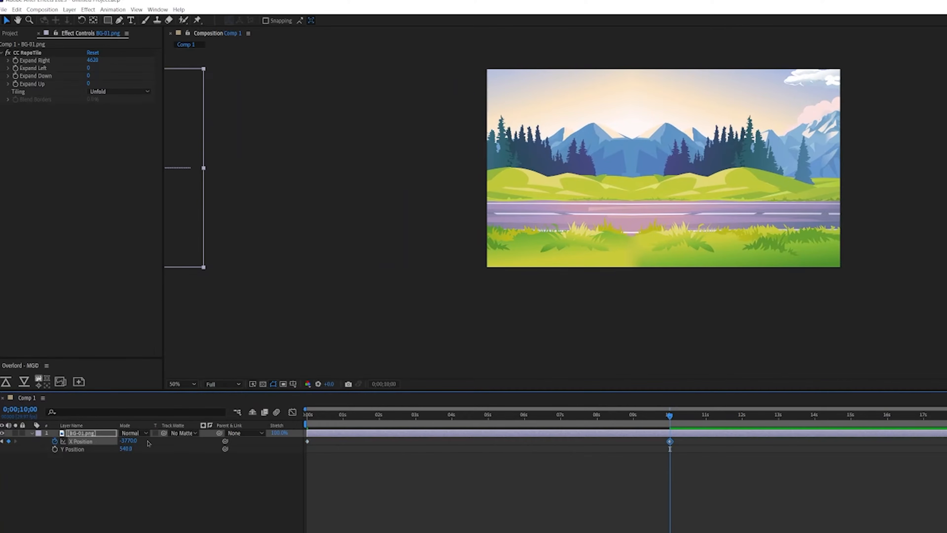
Set the background's X Position to about -4610 at 10 seconds and to 1867 at 0 seconds.
{"action": "left_click_drag", "start_coordinate": [128, 441], "coordinate": [91, 439]}
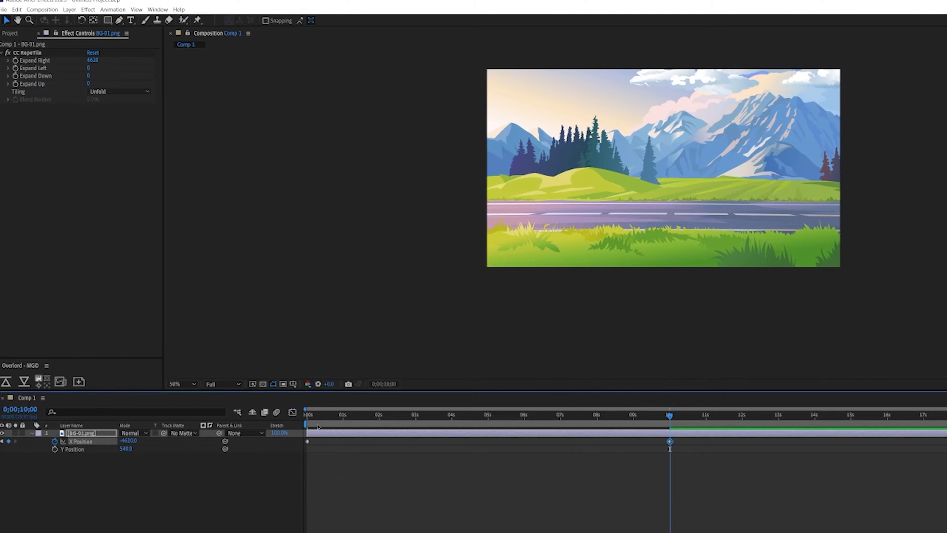
{"action": "left_click_drag", "start_coordinate": [316, 415], "coordinate": [306, 415]}
{"action": "left_click_drag", "start_coordinate": [121, 440], "coordinate": [373, 454]}
{"action": "left_click", "coordinate": [375, 458]}
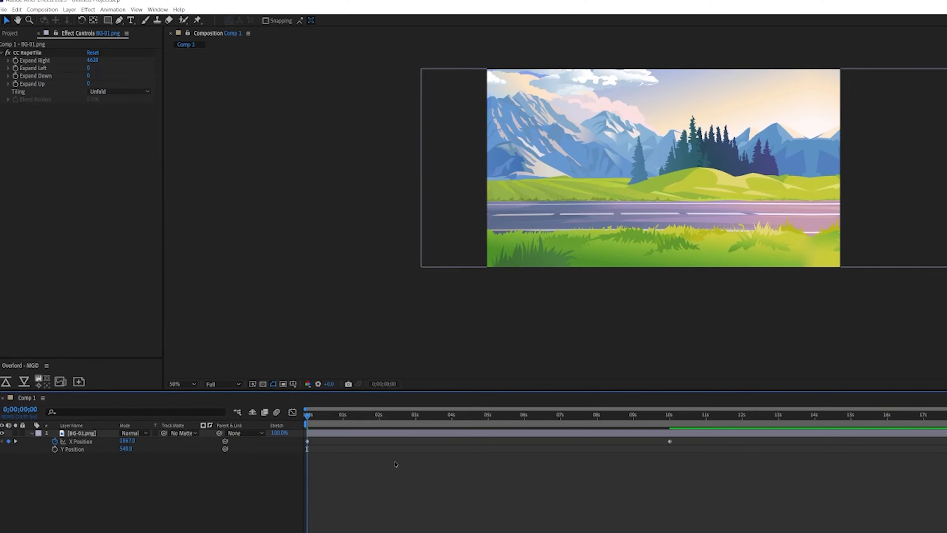
Copy the background's first X Position keyframe and paste it at 0;00;01;02 to hold the starting position.
{"action": "left_click_drag", "start_coordinate": [340, 417], "coordinate": [345, 417]}
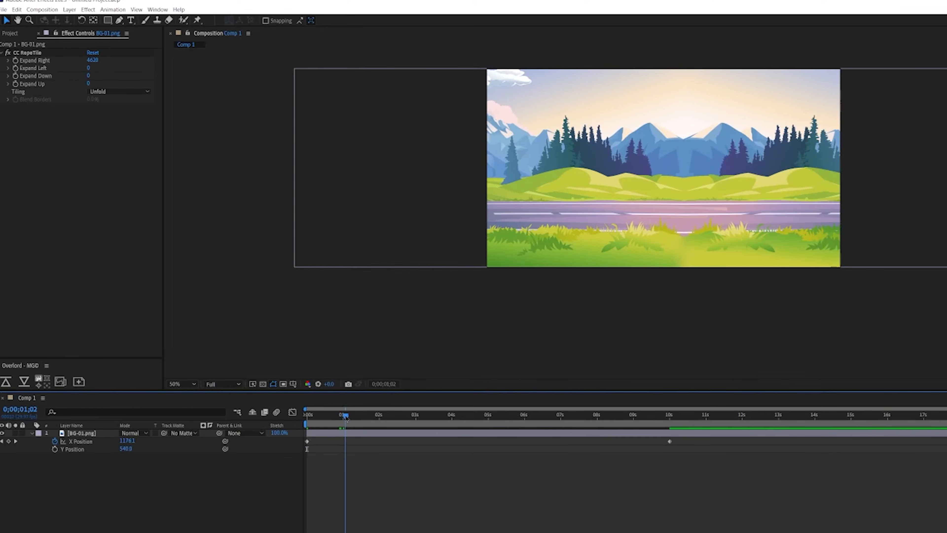
{"action": "left_click", "coordinate": [307, 441]}
{"action": "key", "text": "ctrl+c"}
{"action": "key", "text": "ctrl+v"}
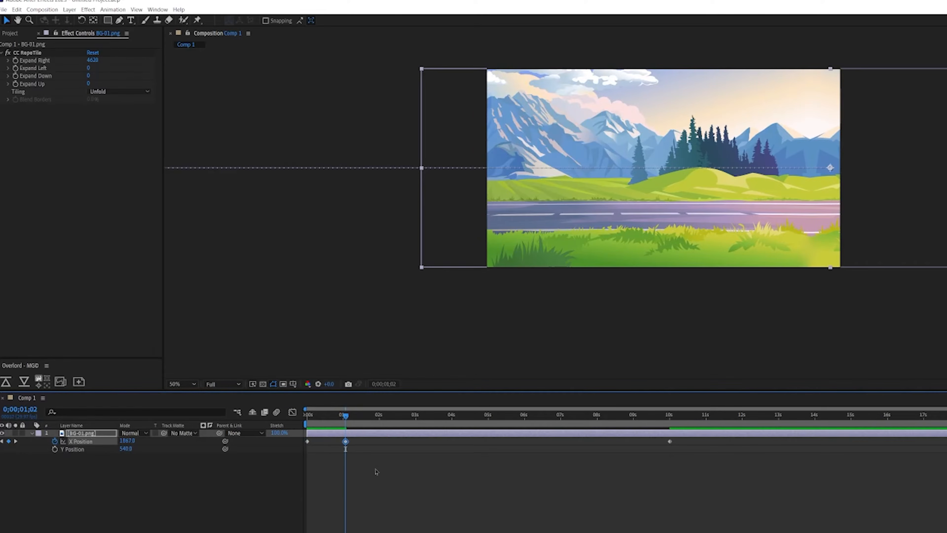
{"action": "left_click", "coordinate": [377, 473]}
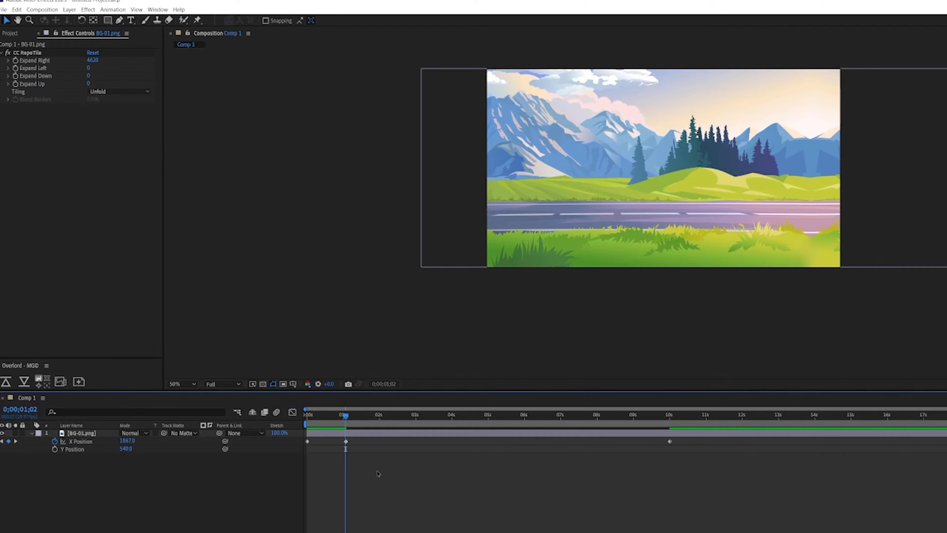
Add an X Position keyframe at about 1.8 seconds, then Easy Ease the second keyframe and place it at about 0.9 seconds.
{"action": "left_click", "coordinate": [345, 441]}
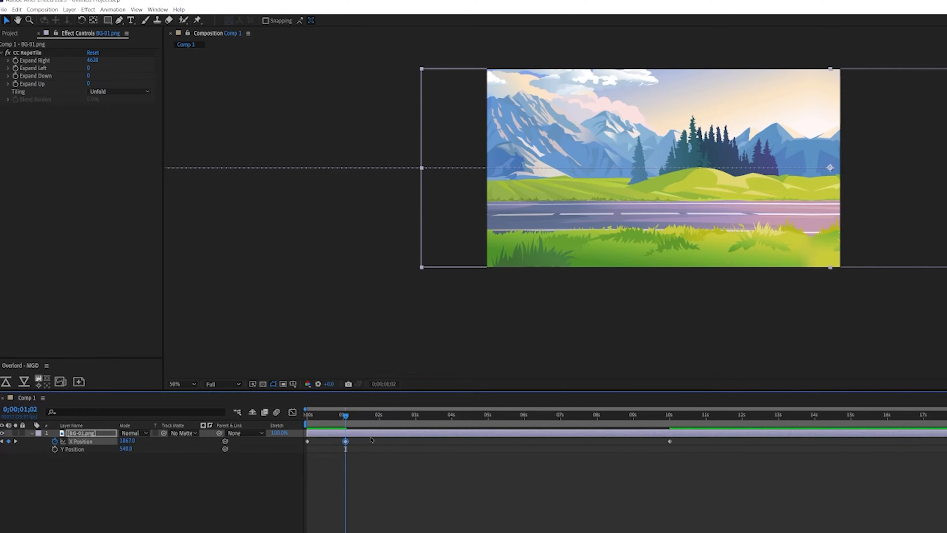
{"action": "left_click", "coordinate": [373, 420]}
{"action": "left_click", "coordinate": [8, 441]}
{"action": "left_click_drag", "start_coordinate": [354, 440], "coordinate": [340, 443]}
{"action": "key", "text": "F9"}
{"action": "left_click", "coordinate": [327, 419]}
{"action": "key", "text": "space"}
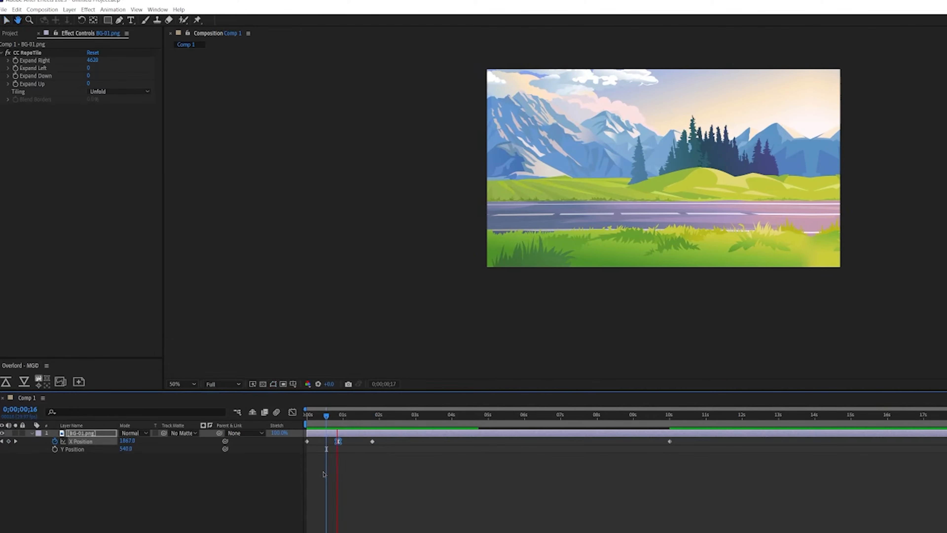
Retime the background's third X Position keyframe to about 3 seconds and the last to about 12.6 seconds, then preview the scroll.
{"action": "left_click_drag", "start_coordinate": [372, 443], "coordinate": [475, 441]}
{"action": "left_click_drag", "start_coordinate": [672, 442], "coordinate": [763, 442]}
{"action": "left_click_drag", "start_coordinate": [475, 442], "coordinate": [418, 442]}
{"action": "key", "text": "space"}
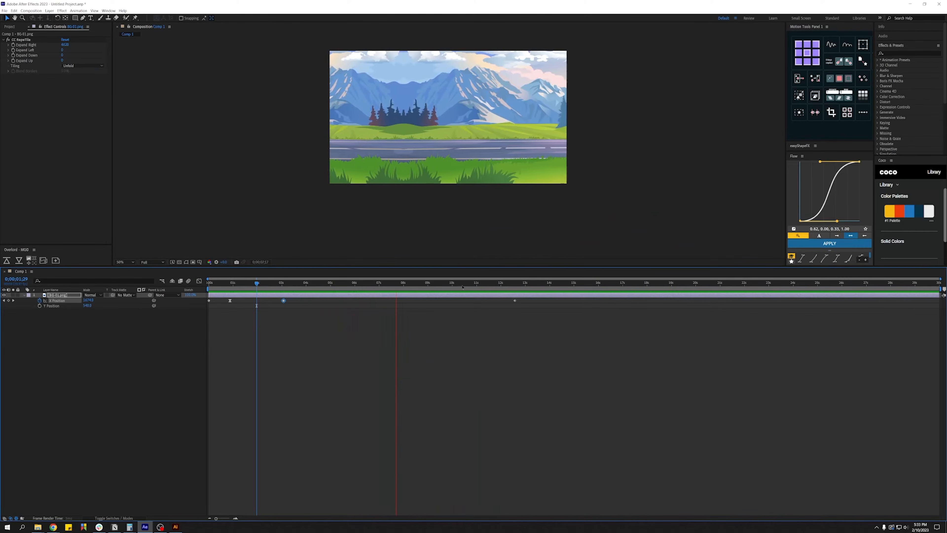
{"action": "key", "text": "space"}
{"action": "left_click_drag", "start_coordinate": [407, 415], "coordinate": [352, 425]}
{"action": "left_click_drag", "start_coordinate": [239, 290], "coordinate": [206, 293]}
{"action": "left_click", "coordinate": [277, 355]}
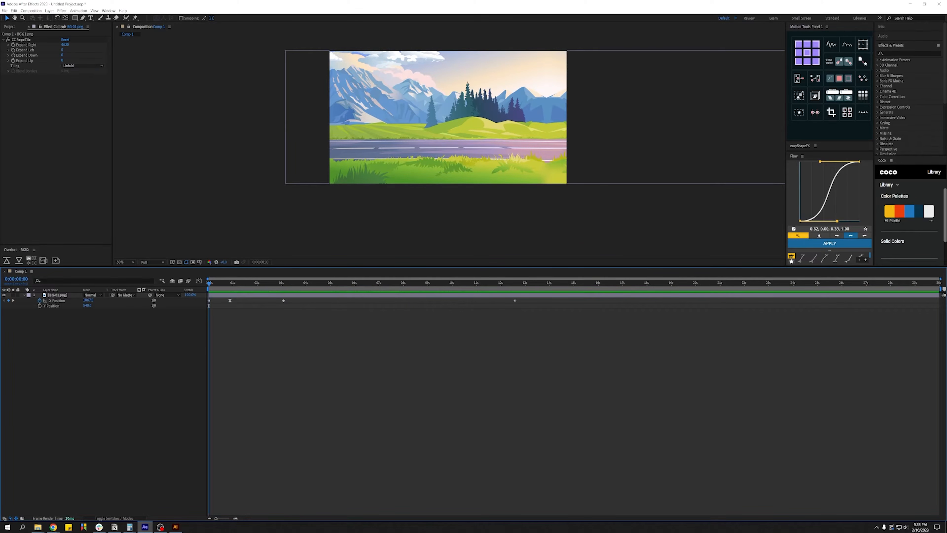
Import the car solo Illustrator file as a composition with Document Size footage dimensions.
{"action": "left_click", "coordinate": [10, 27]}
{"action": "double_click", "coordinate": [50, 152]}
{"action": "double_click", "coordinate": [106, 69]}
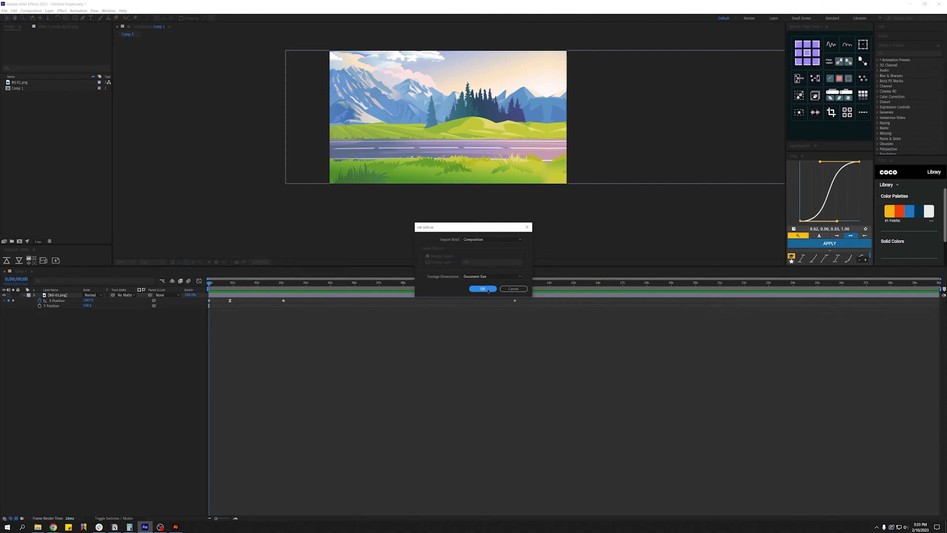
{"action": "left_click", "coordinate": [483, 289]}
Place the car solo composition above the background in Comp 1 and move it down onto the road.
{"action": "left_click_drag", "start_coordinate": [26, 89], "coordinate": [112, 295]}
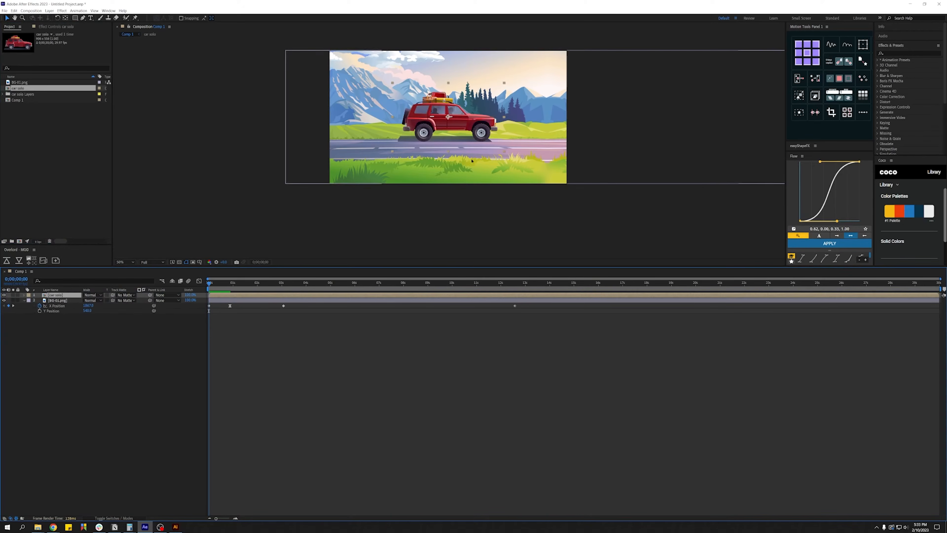
{"action": "left_click_drag", "start_coordinate": [465, 123], "coordinate": [465, 134]}
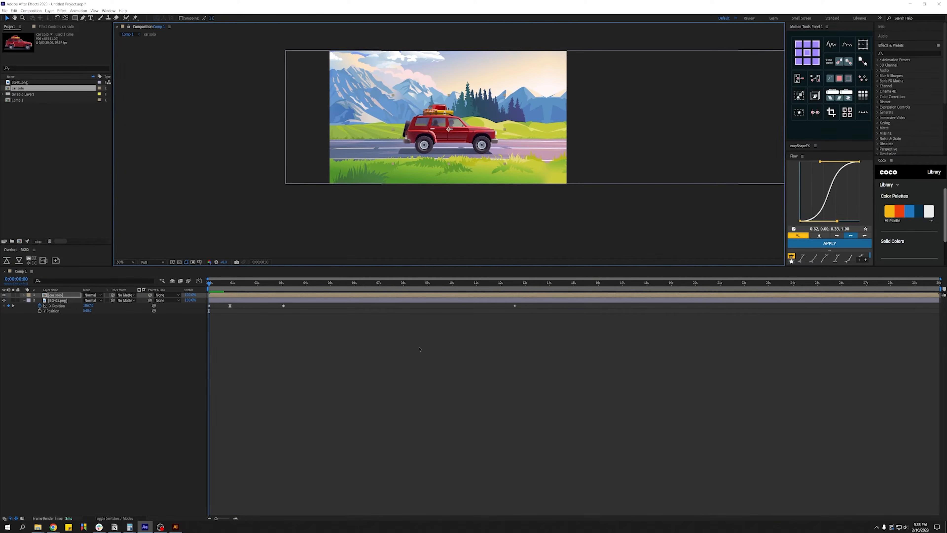
{"action": "left_click_drag", "start_coordinate": [209, 283], "coordinate": [319, 290]}
{"action": "key", "text": "Home"}
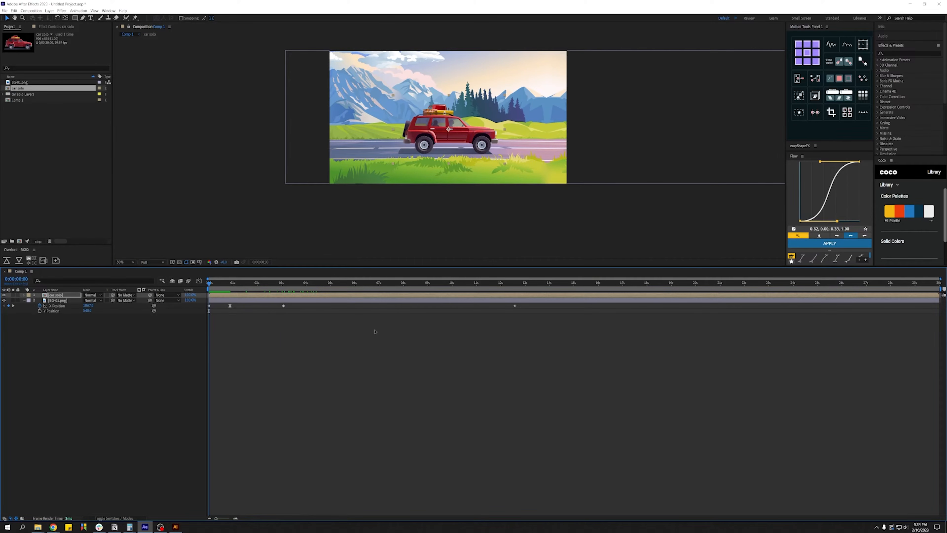
{"action": "left_click", "coordinate": [308, 283]}
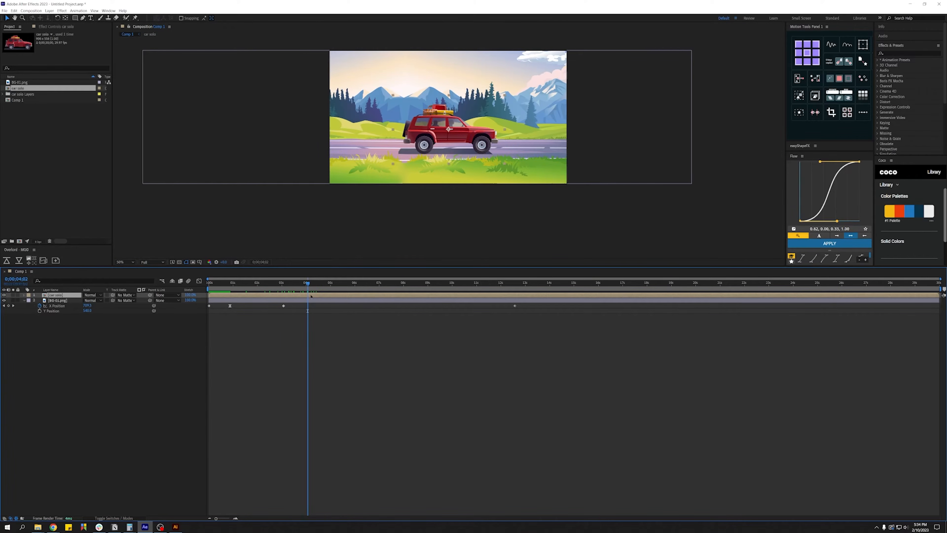
Extract the layers of the car solo precomp into Comp 1 and delete the car solo null.
{"action": "left_click", "coordinate": [799, 96]}
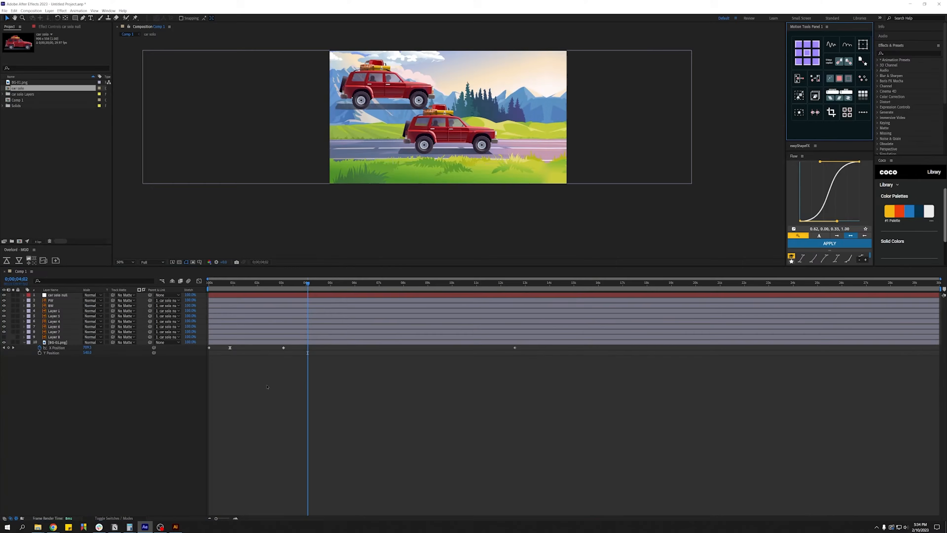
{"action": "left_click", "coordinate": [58, 296]}
{"action": "key", "text": "Delete"}
Rename Layer 7 as Shadow.
{"action": "left_click", "coordinate": [54, 331]}
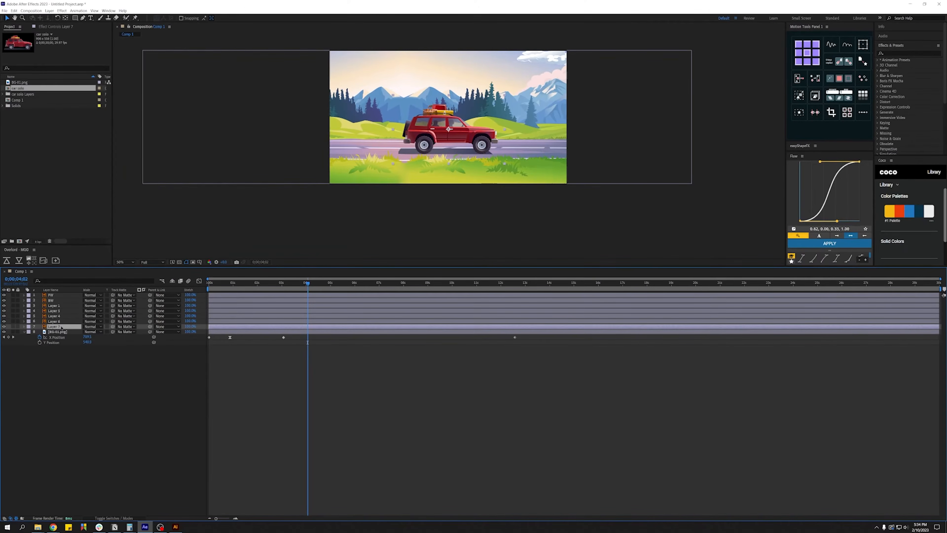
{"action": "key", "text": "Return"}
{"action": "type", "text": "Shadow"}
{"action": "key", "text": "Return"}
Rename the three luggage layers above Shadow, from the lowest up, as Bag1, bag2 and bag3.
{"action": "key", "text": "ctrl+Up"}
{"action": "key", "text": "Return"}
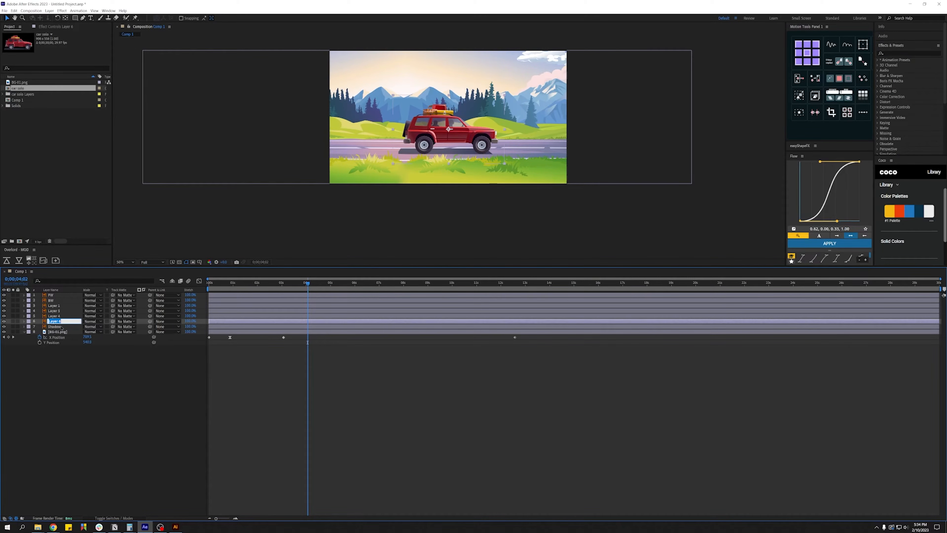
{"action": "type", "text": "Bag1"}
{"action": "key", "text": "Return"}
{"action": "key", "text": "ctrl+Up"}
{"action": "key", "text": "Return"}
{"action": "type", "text": "bag2"}
{"action": "key", "text": "Return"}
{"action": "key", "text": "ctrl+Up"}
{"action": "key", "text": "Return"}
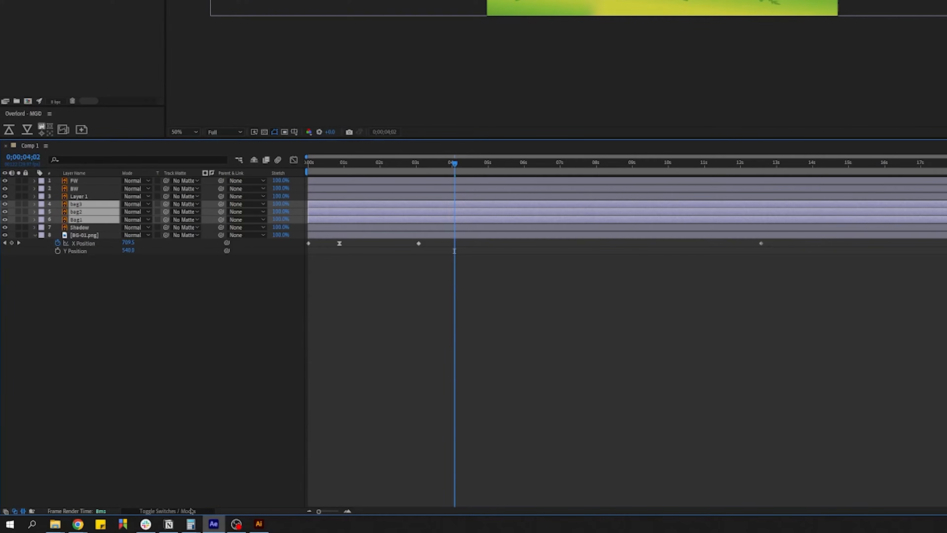
Mark the three bag layers as shy and hide shy layers in the timeline.
{"action": "left_click", "coordinate": [167, 511]}
{"action": "left_click", "coordinate": [126, 204]}
{"action": "left_click", "coordinate": [220, 159]}
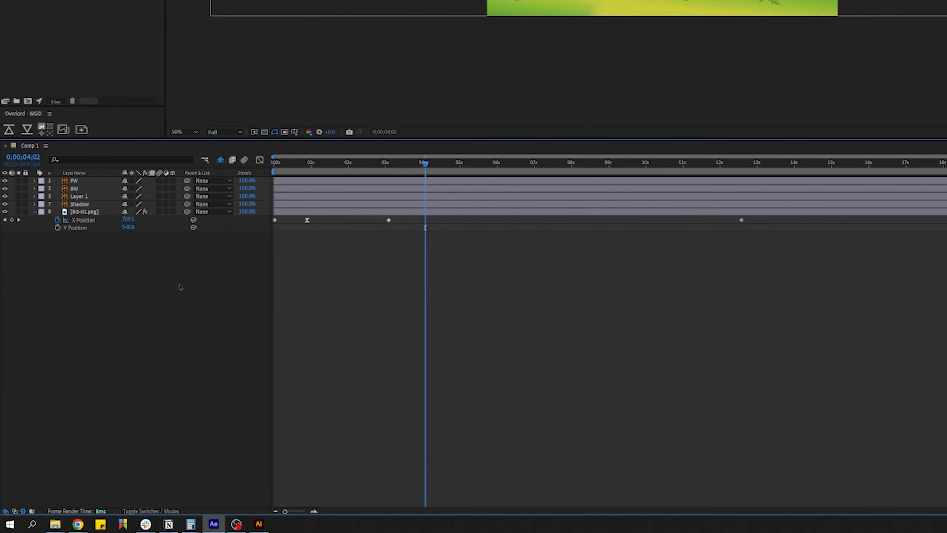
Rename Layer 1 as Body.
{"action": "left_click", "coordinate": [89, 198]}
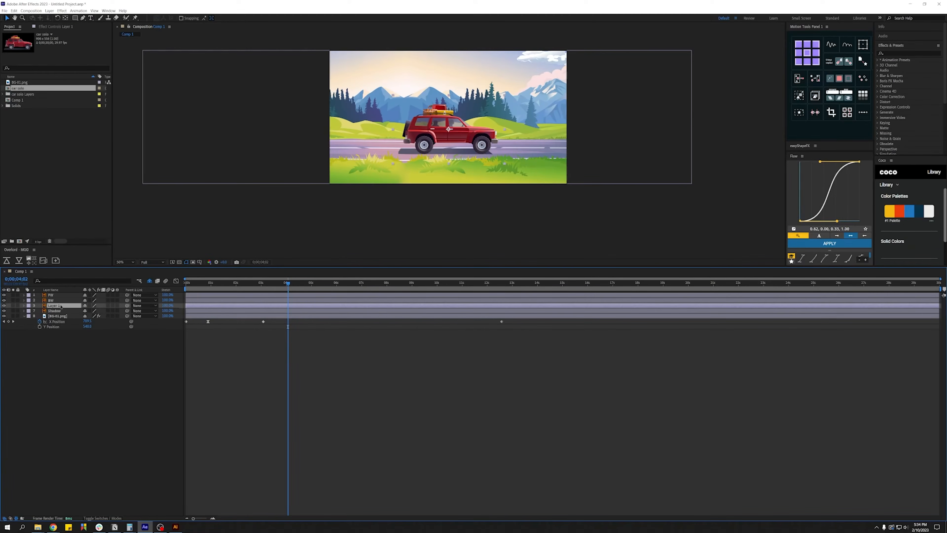
{"action": "key", "text": "Return"}
{"action": "type", "text": "Body"}
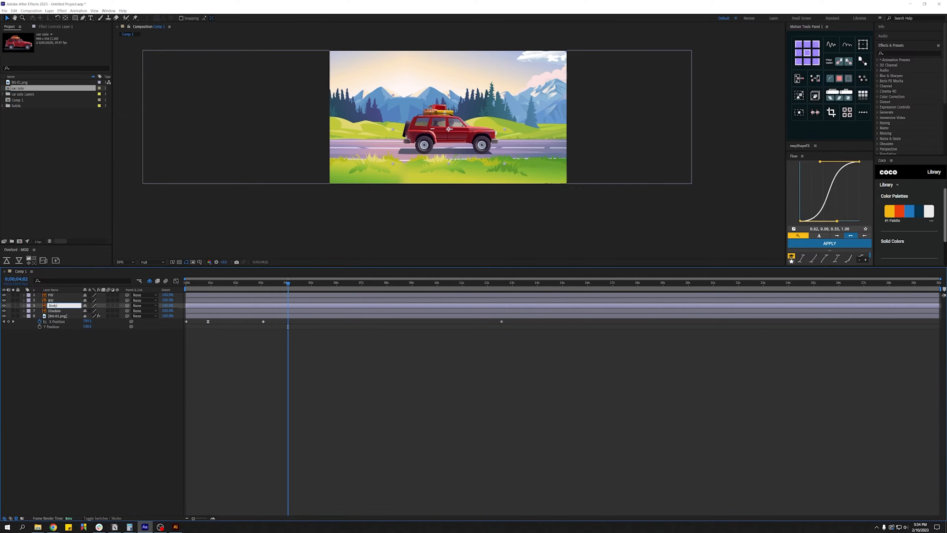
{"action": "key", "text": "Return"}
Identify the BW layer by toggling its visibility and move its anchor point onto the car's rear wheel.
{"action": "left_click", "coordinate": [60, 300]}
{"action": "left_click", "coordinate": [60, 295]}
{"action": "left_click", "coordinate": [61, 300]}
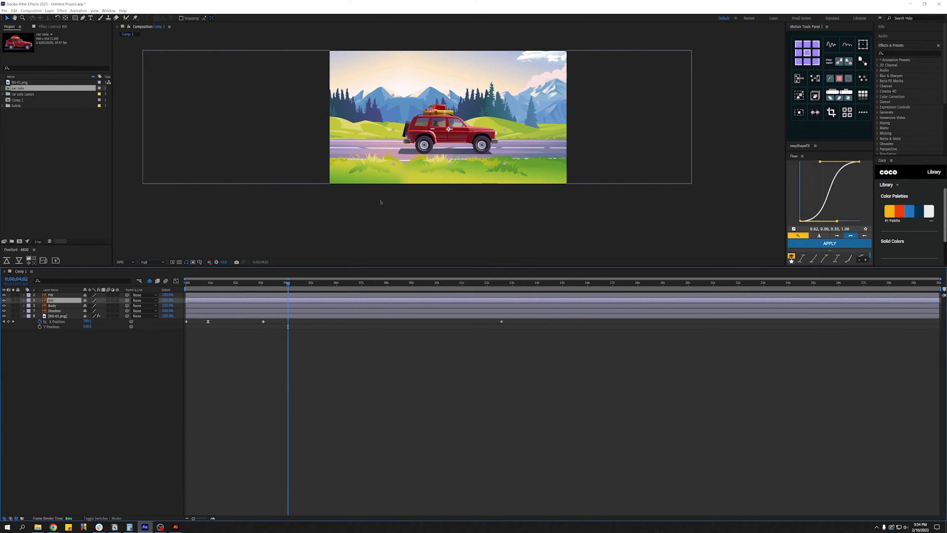
{"action": "key", "text": "z"}
{"action": "left_click", "coordinate": [481, 144]}
{"action": "left_click", "coordinate": [4, 300]}
{"action": "left_click", "coordinate": [4, 300]}
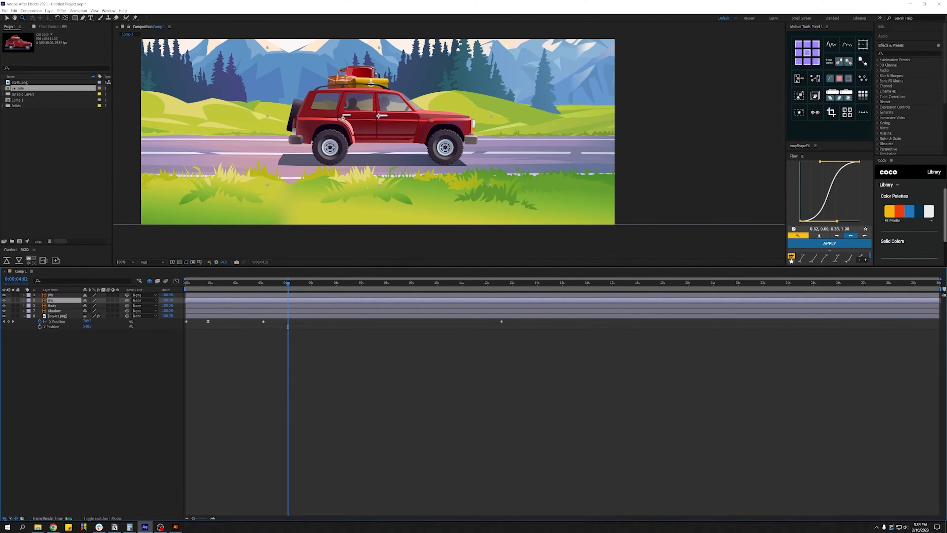
{"action": "key", "text": "v"}
{"action": "left_click", "coordinate": [381, 120]}
{"action": "left_click_drag", "start_coordinate": [354, 140], "coordinate": [330, 147]}
Align the BW layer's anchor point precisely with the center of the rear wheel hub.
{"action": "scroll", "coordinate": [333, 149], "scroll_direction": "up", "scroll_amount": 3}
{"action": "scroll", "coordinate": [301, 149], "scroll_direction": "down", "scroll_amount": 3}
{"action": "left_click_drag", "start_coordinate": [301, 149], "coordinate": [376, 158]}
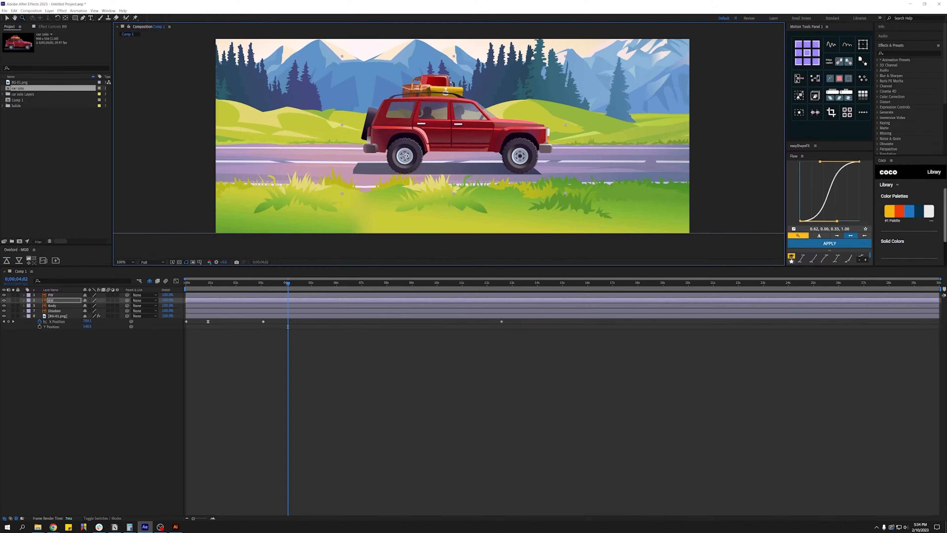
{"action": "scroll", "coordinate": [360, 164], "scroll_direction": "up", "scroll_amount": 3}
{"action": "left_click_drag", "start_coordinate": [265, 182], "coordinate": [448, 157]}
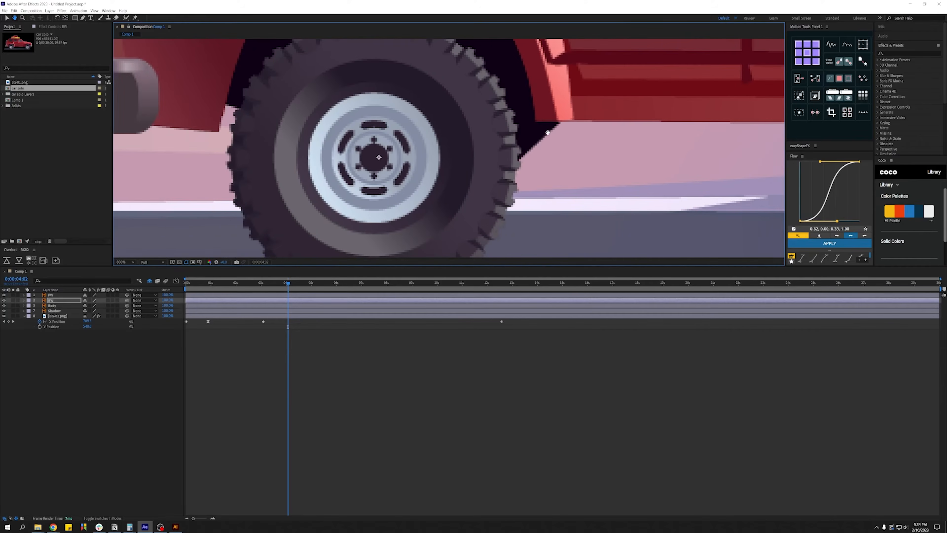
{"action": "left_click_drag", "start_coordinate": [379, 156], "coordinate": [374, 156]}
Move the front wheel layer's anchor point to the exact center of the front wheel hub.
{"action": "left_click", "coordinate": [62, 295]}
{"action": "scroll", "coordinate": [563, 172], "scroll_direction": "down", "scroll_amount": 3}
{"action": "scroll", "coordinate": [576, 162], "scroll_direction": "up", "scroll_amount": 2}
{"action": "left_click_drag", "start_coordinate": [588, 161], "coordinate": [243, 243]}
{"action": "left_click_drag", "start_coordinate": [354, 129], "coordinate": [487, 190]}
{"action": "scroll", "coordinate": [489, 197], "scroll_direction": "up", "scroll_amount": 1}
{"action": "scroll", "coordinate": [490, 198], "scroll_direction": "up", "scroll_amount": 1}
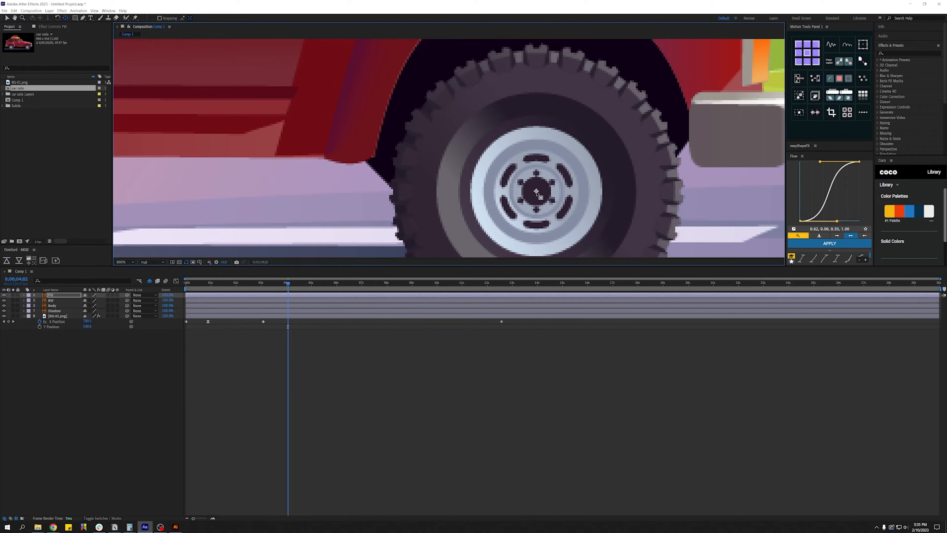
{"action": "scroll", "coordinate": [481, 204], "scroll_direction": "down", "scroll_amount": 2}
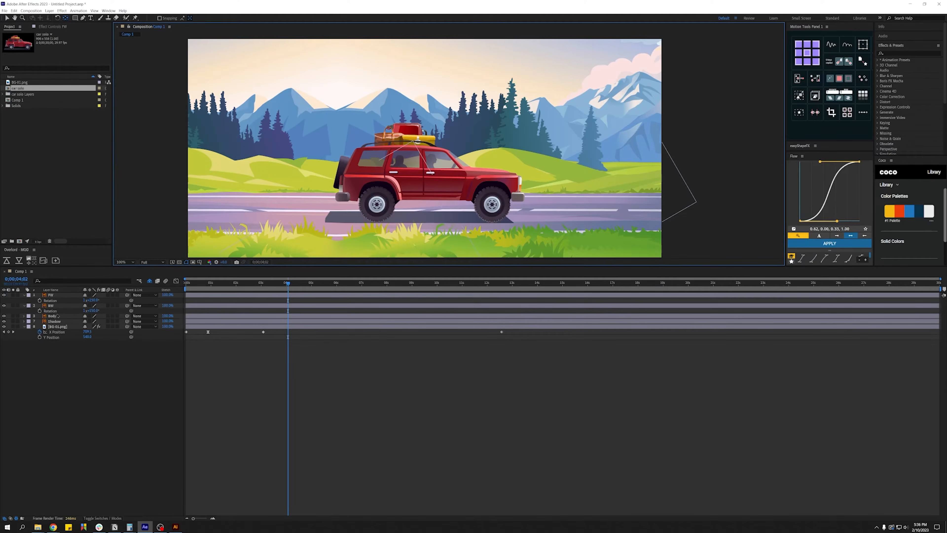
Add a null object above the Body layer and position it under the car between the two wheels.
{"action": "left_click", "coordinate": [68, 317]}
{"action": "key", "text": "ctrl+alt+shift+y"}
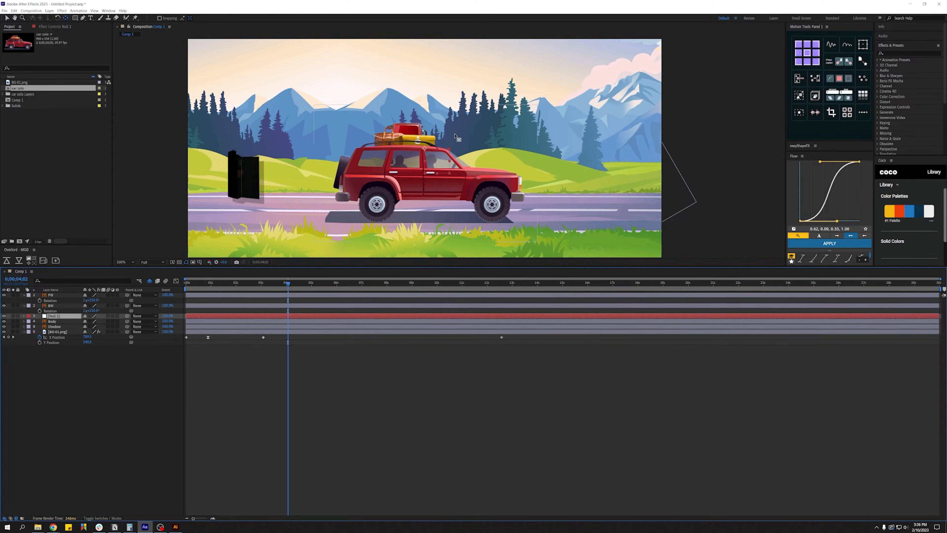
{"action": "key", "text": "v"}
{"action": "left_click_drag", "start_coordinate": [443, 159], "coordinate": [452, 209]}
Parent the Body layer to the new null and rename the null as Car body.
{"action": "key", "text": "Return"}
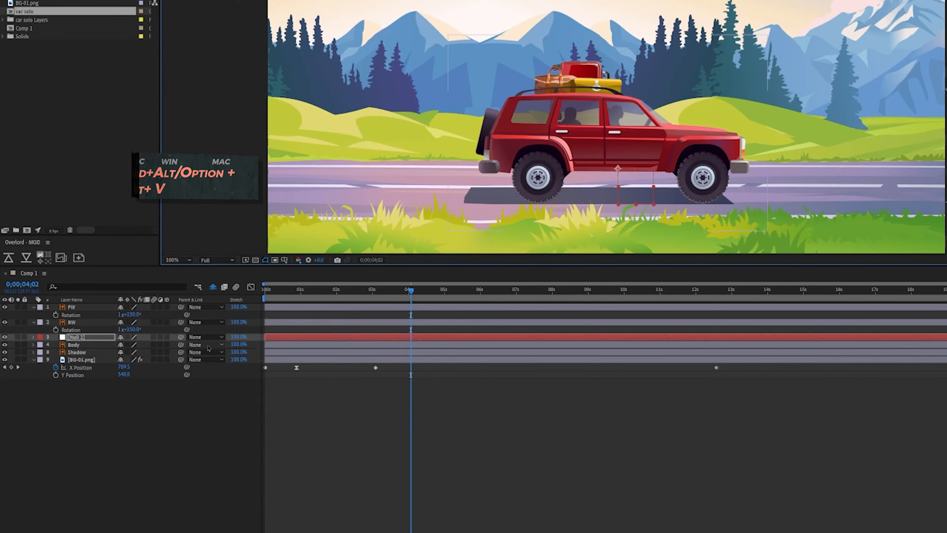
{"action": "left_click_drag", "start_coordinate": [128, 321], "coordinate": [92, 337]}
{"action": "type", "text": "Car body"}
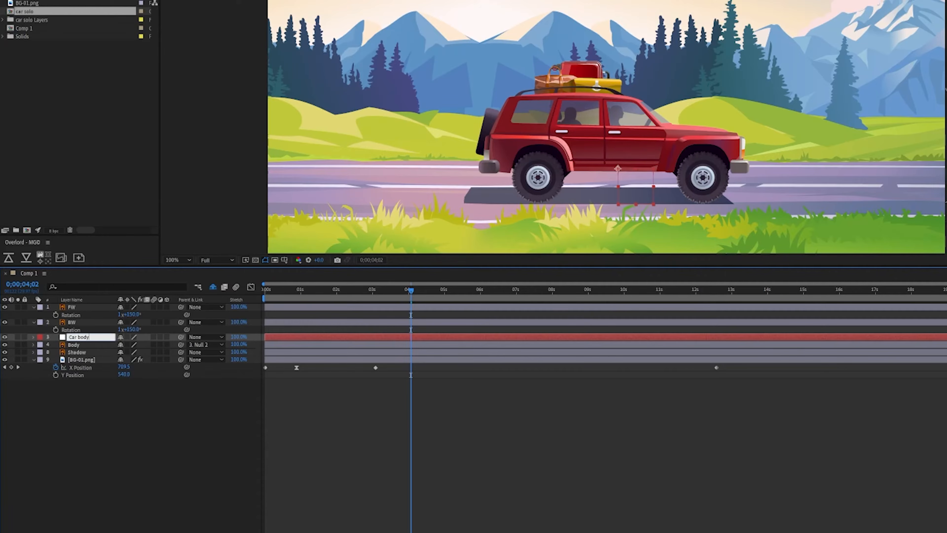
{"action": "key", "text": "Return"}
Create a parent null for the front and rear wheel layers and name it wheels.
{"action": "left_click", "coordinate": [95, 323]}
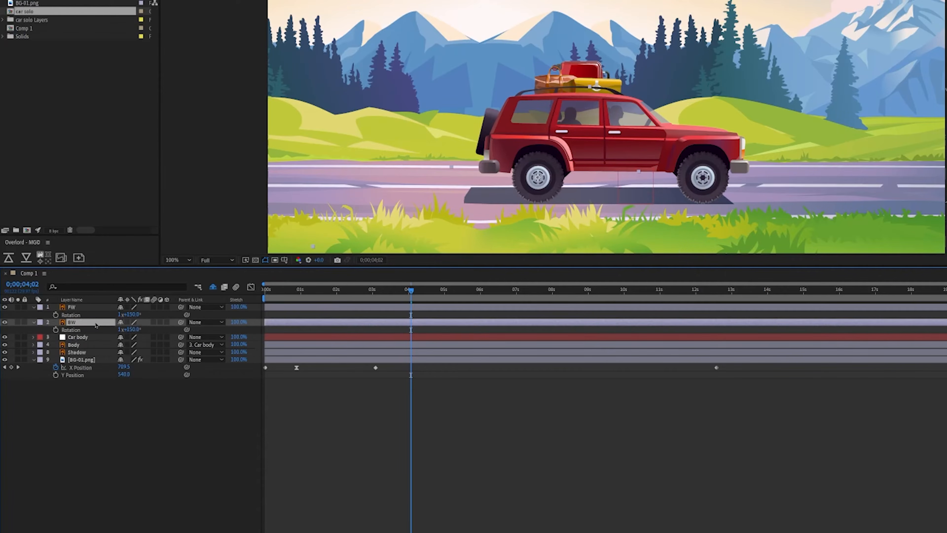
{"action": "left_click", "coordinate": [97, 309], "text": "shift"}
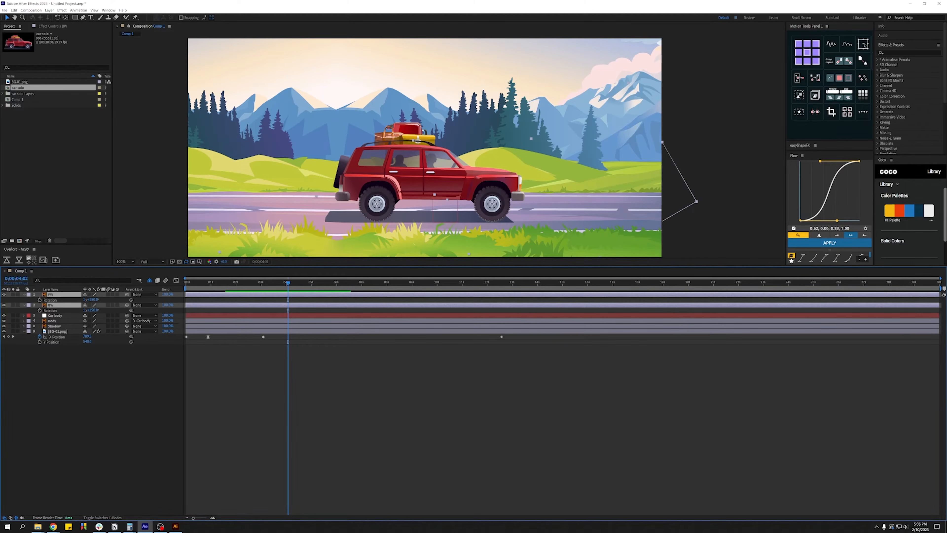
{"action": "left_click", "coordinate": [863, 45]}
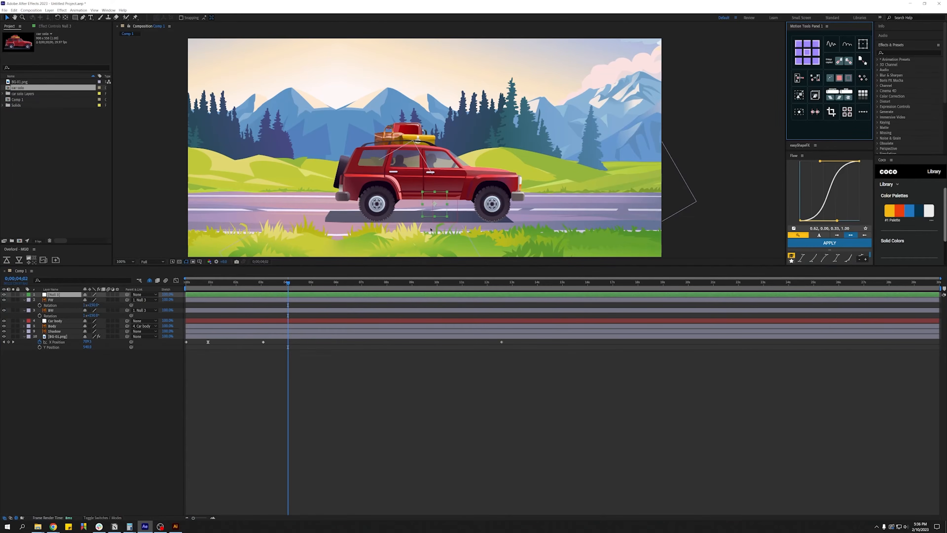
{"action": "left_click", "coordinate": [153, 290]}
{"action": "key", "text": "Return"}
{"action": "type", "text": "w"}
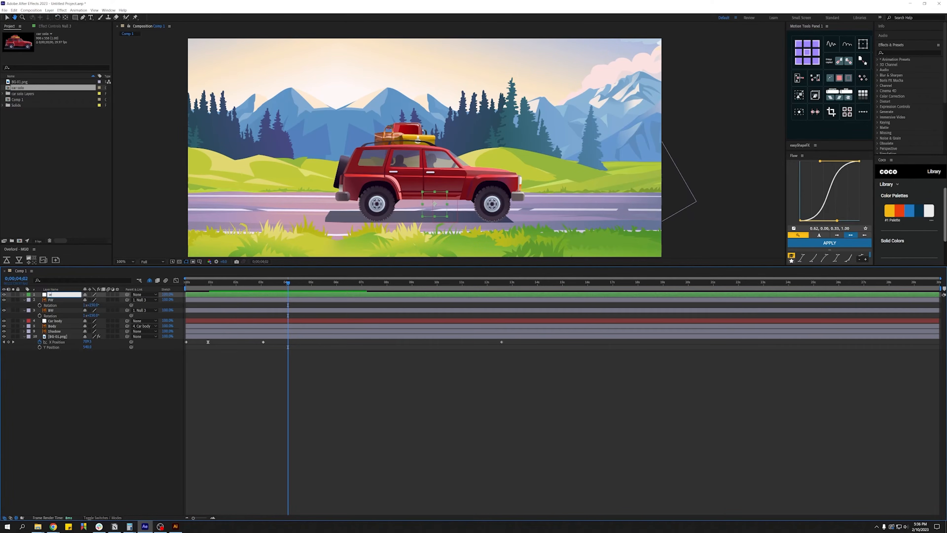
{"action": "type", "text": "heels"}
{"action": "key", "text": "Return"}
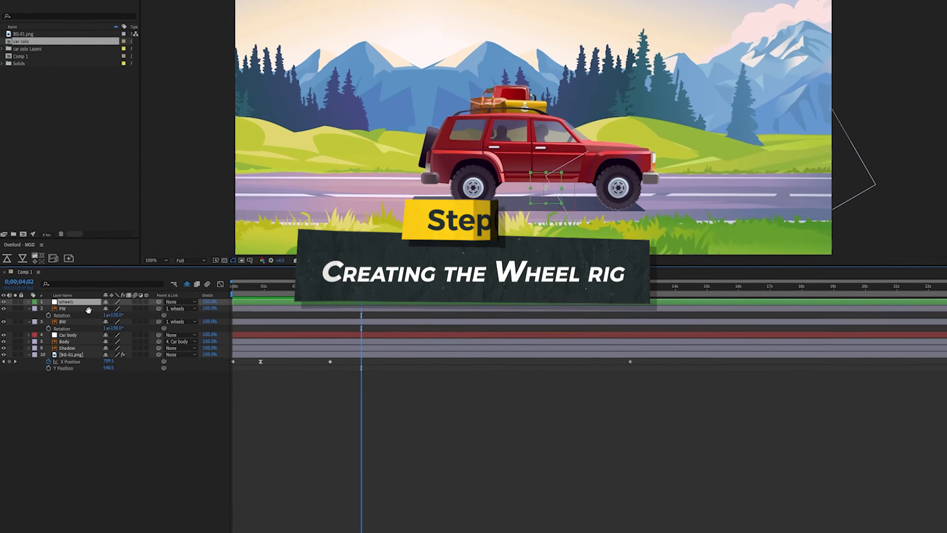
Reveal the wheels null's Position property and separate it into X and Y dimensions.
{"action": "key", "text": "p"}
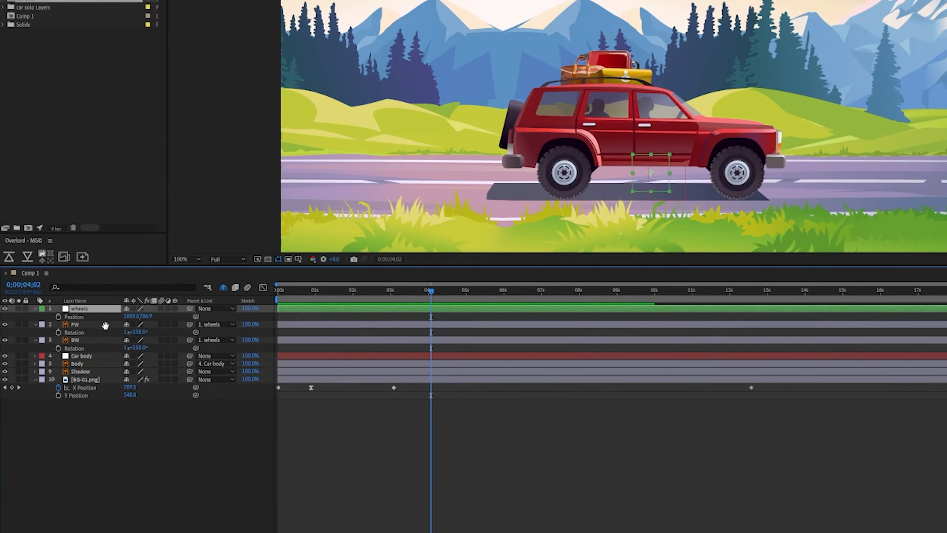
{"action": "left_click", "coordinate": [208, 459]}
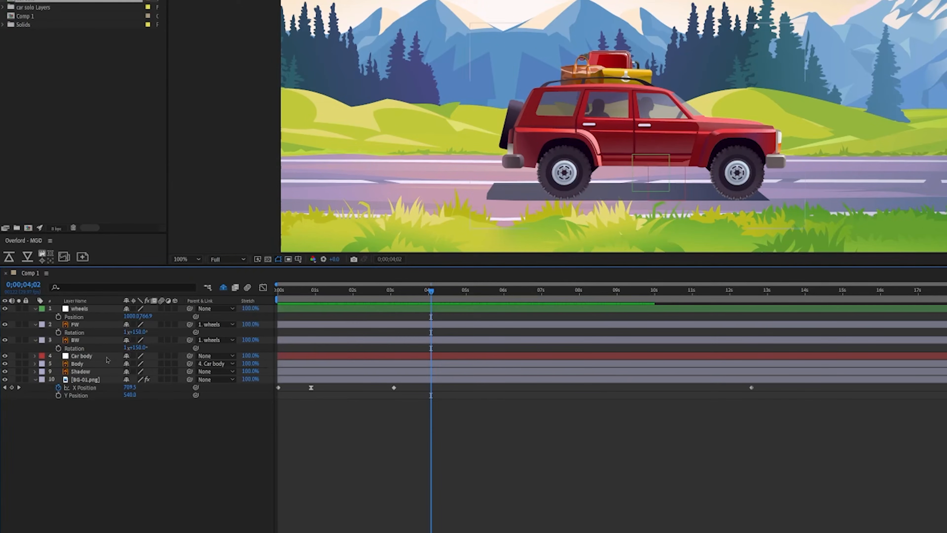
{"action": "left_click", "coordinate": [84, 317]}
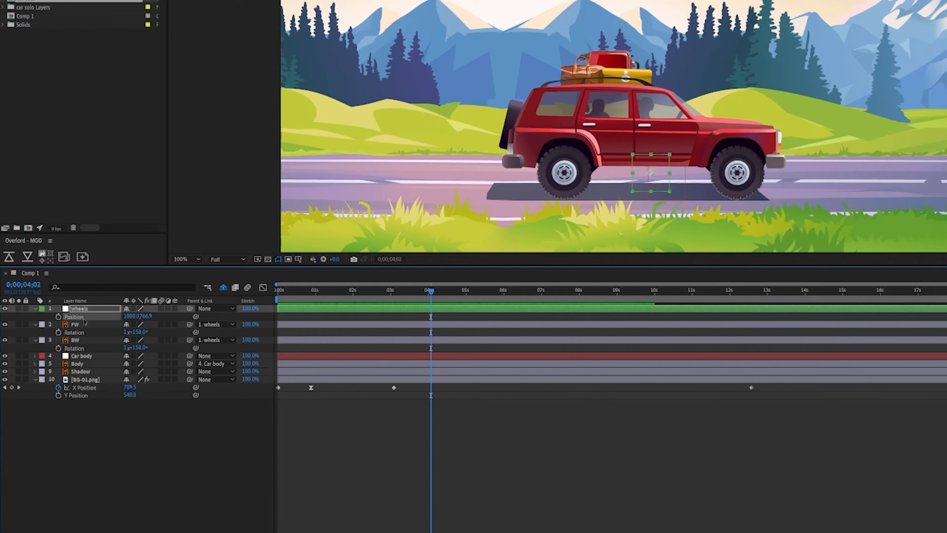
{"action": "right_click", "coordinate": [85, 322]}
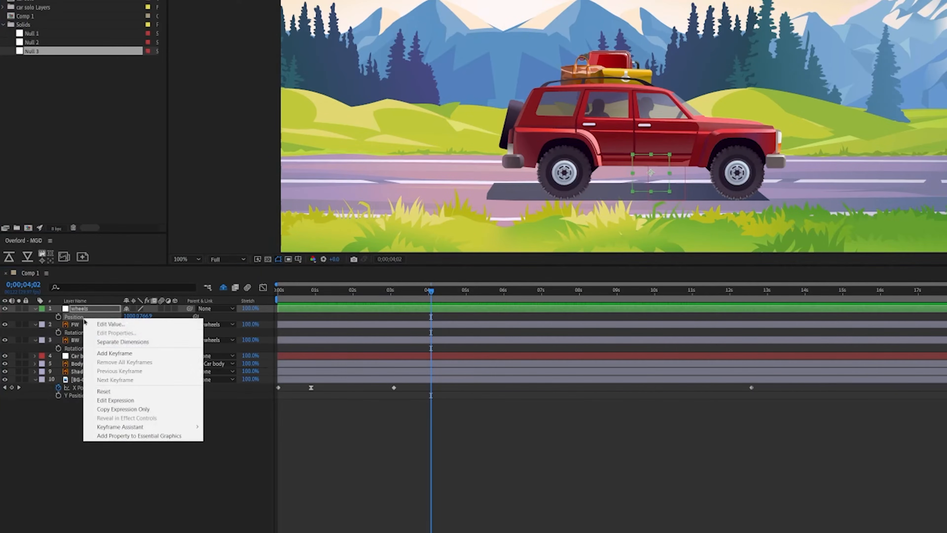
{"action": "left_click", "coordinate": [116, 343]}
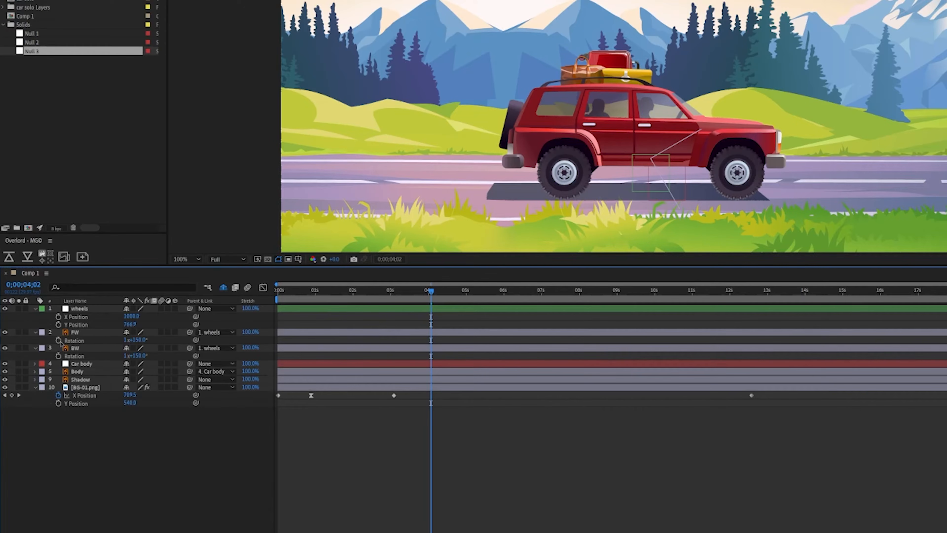
Add rotation expressions to the FW and BW wheel layers, linking both to the wheels null's X Position.
{"action": "left_click", "coordinate": [58, 340], "text": "alt"}
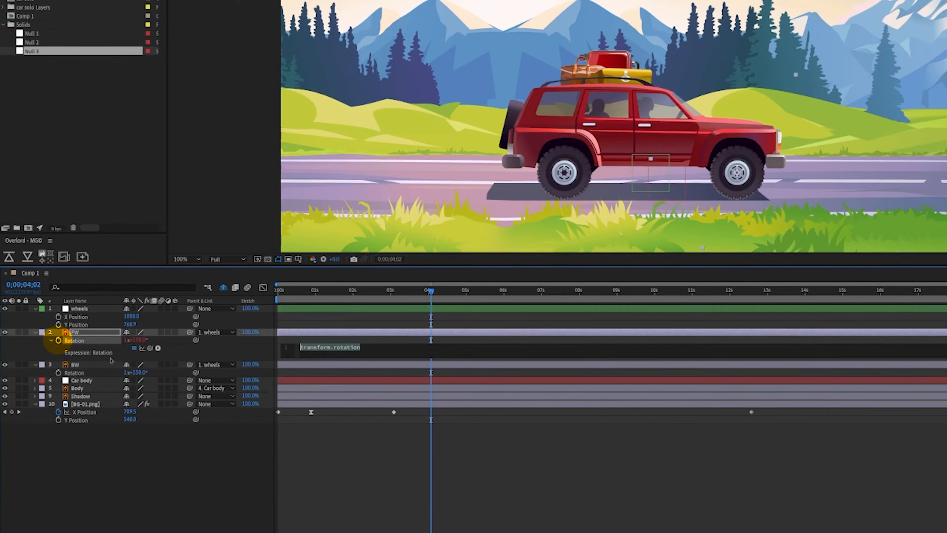
{"action": "left_click_drag", "start_coordinate": [150, 348], "coordinate": [82, 317]}
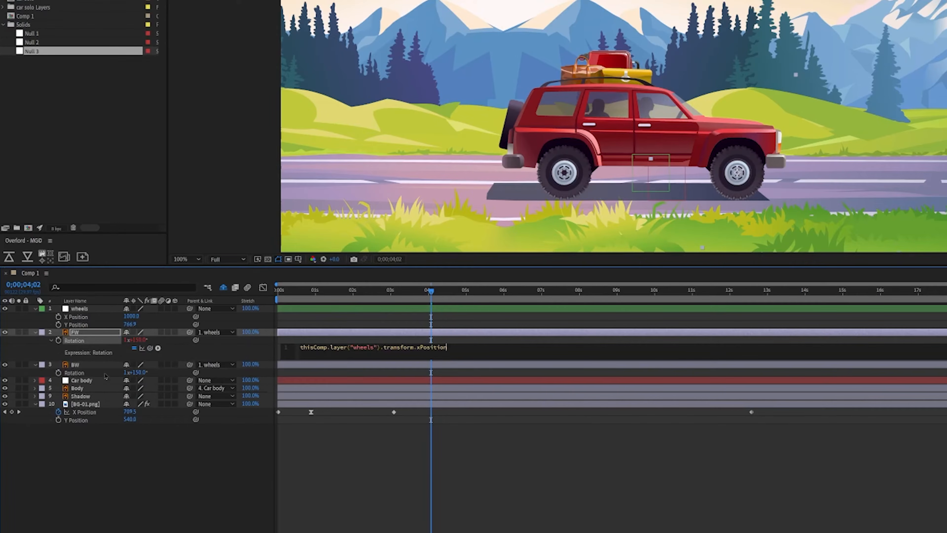
{"action": "left_click", "coordinate": [163, 452]}
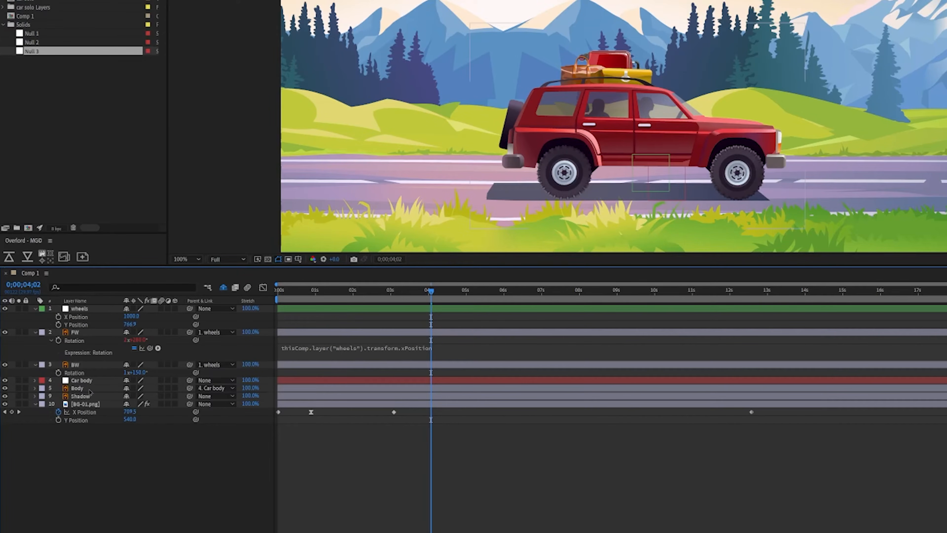
{"action": "left_click", "coordinate": [58, 373], "text": "alt"}
{"action": "left_click_drag", "start_coordinate": [151, 380], "coordinate": [112, 326]}
{"action": "key", "text": "ctrl+z"}
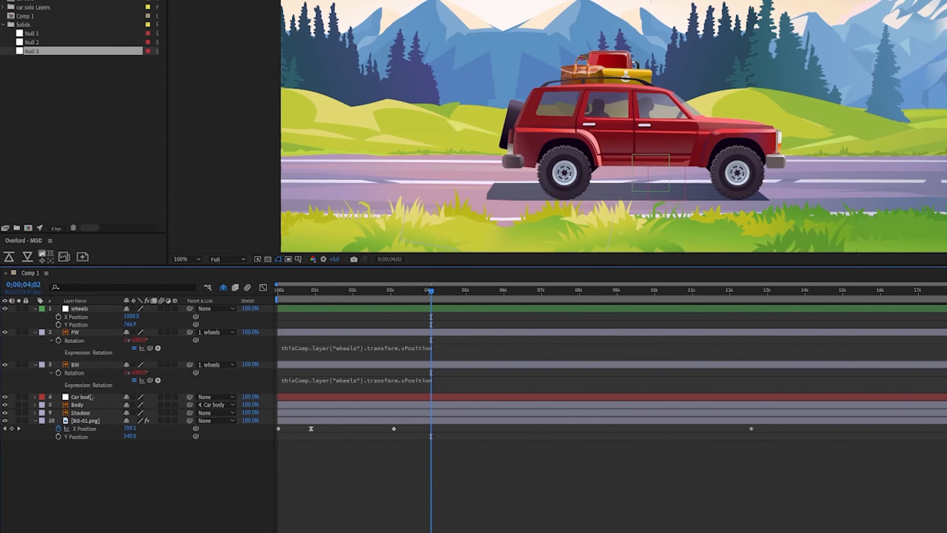
Parent the Car body null and the Shadow layer to the wheels null, and test by moving the wheels null backward to about X 741.
{"action": "left_click", "coordinate": [91, 396]}
{"action": "left_click_drag", "start_coordinate": [190, 396], "coordinate": [104, 313]}
{"action": "left_click_drag", "start_coordinate": [662, 174], "coordinate": [608, 182]}
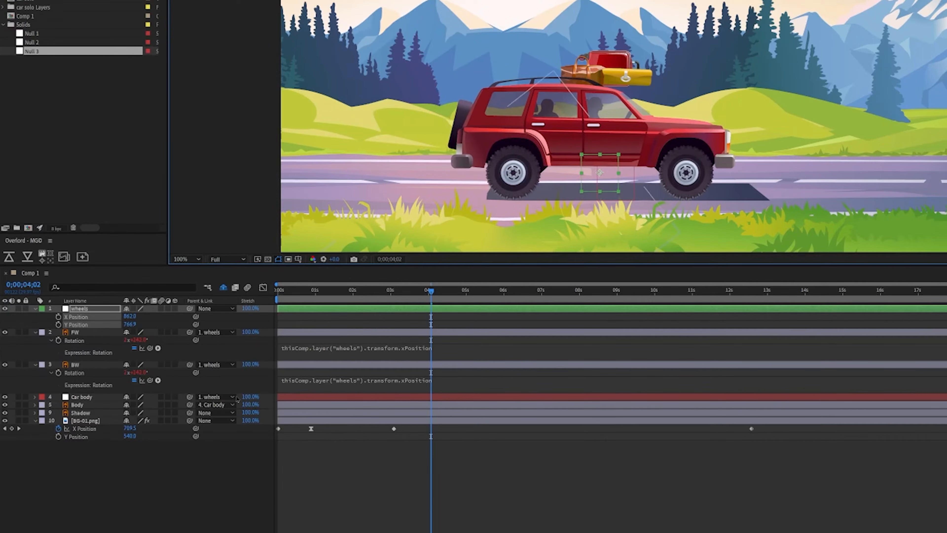
{"action": "left_click_drag", "start_coordinate": [189, 412], "coordinate": [85, 312]}
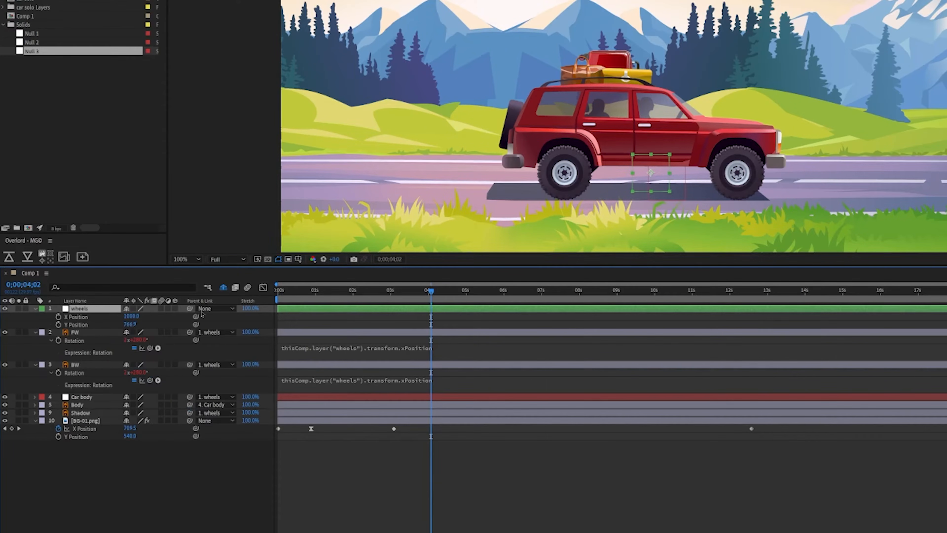
{"action": "left_click_drag", "start_coordinate": [657, 179], "coordinate": [561, 179]}
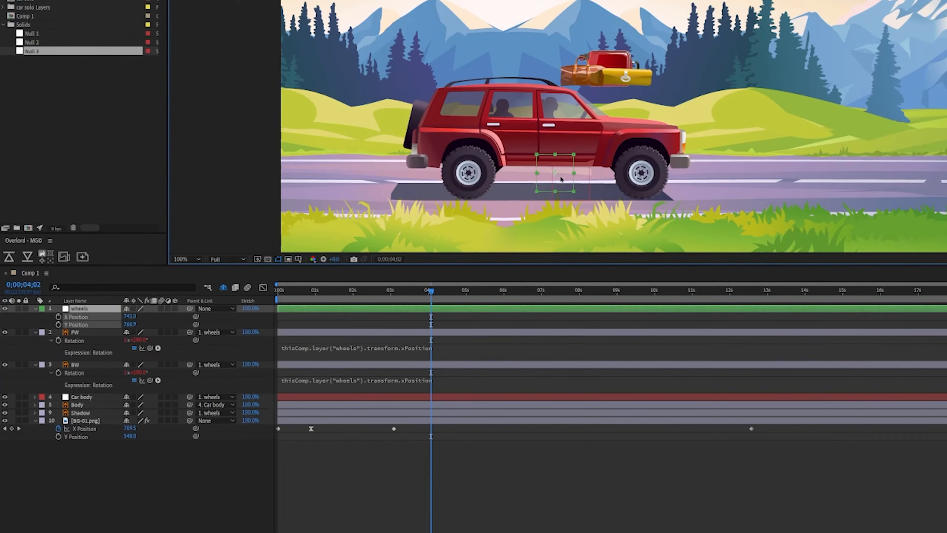
Set the Car body null's rotation to 1°, add the rotation expression wiggle(1,10), and preview the motion.
{"action": "left_click", "coordinate": [82, 397]}
{"action": "key", "text": "r"}
{"action": "left_click_drag", "start_coordinate": [138, 408], "coordinate": [141, 407]}
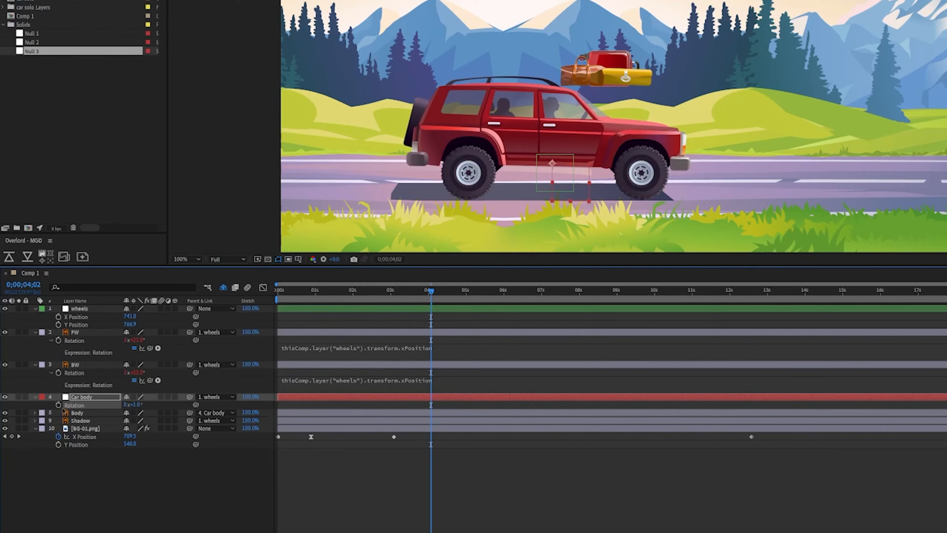
{"action": "left_click", "coordinate": [59, 406], "text": "alt"}
{"action": "type", "text": "wiggle()"}
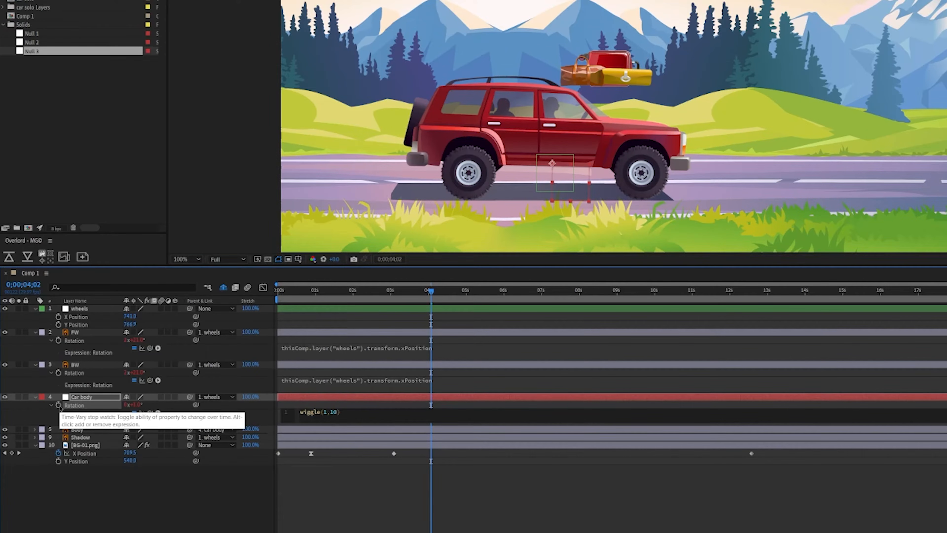
{"action": "left_click", "coordinate": [342, 498]}
{"action": "key", "text": "space"}
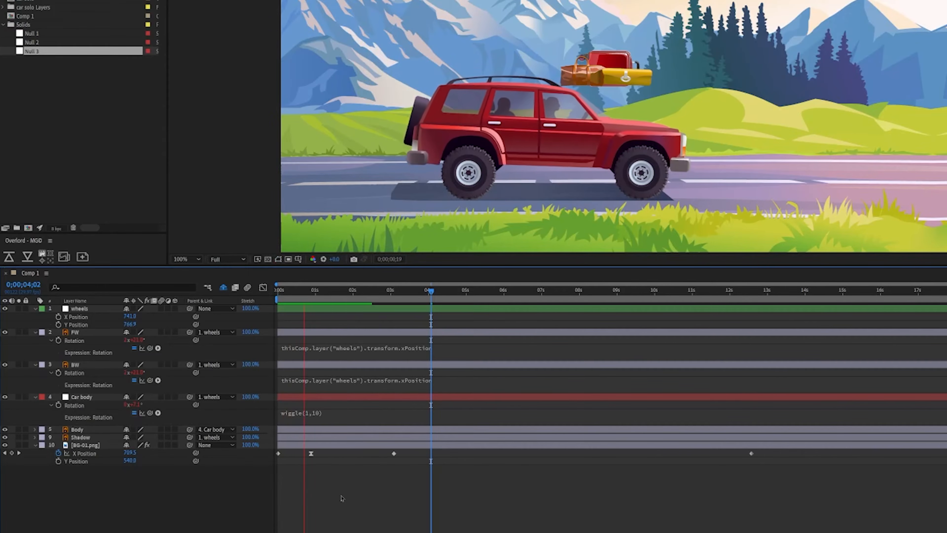
{"action": "key", "text": "space"}
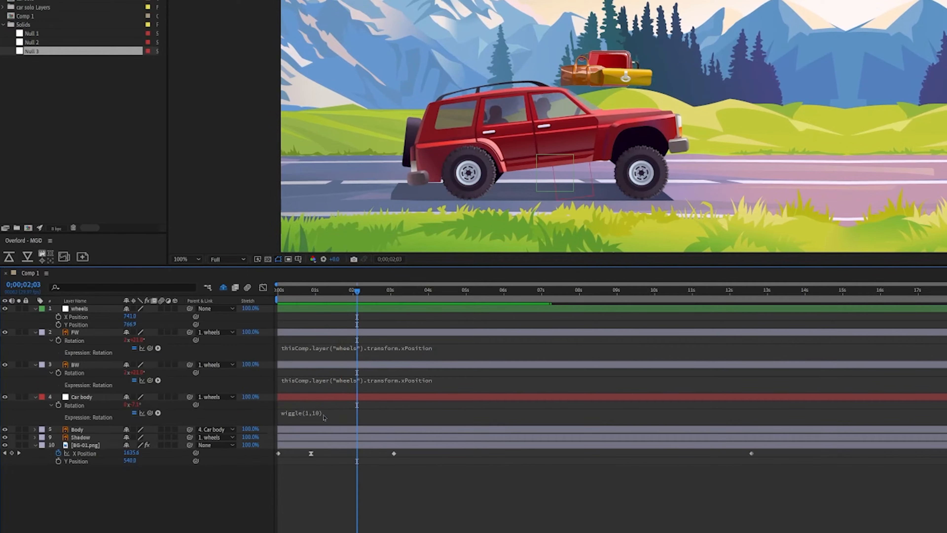
Change the Car body rotation expression to wiggle(5,1) and preview it.
{"action": "left_click", "coordinate": [324, 415]}
{"action": "left_click", "coordinate": [338, 413]}
{"action": "key", "text": "BackSpace"}
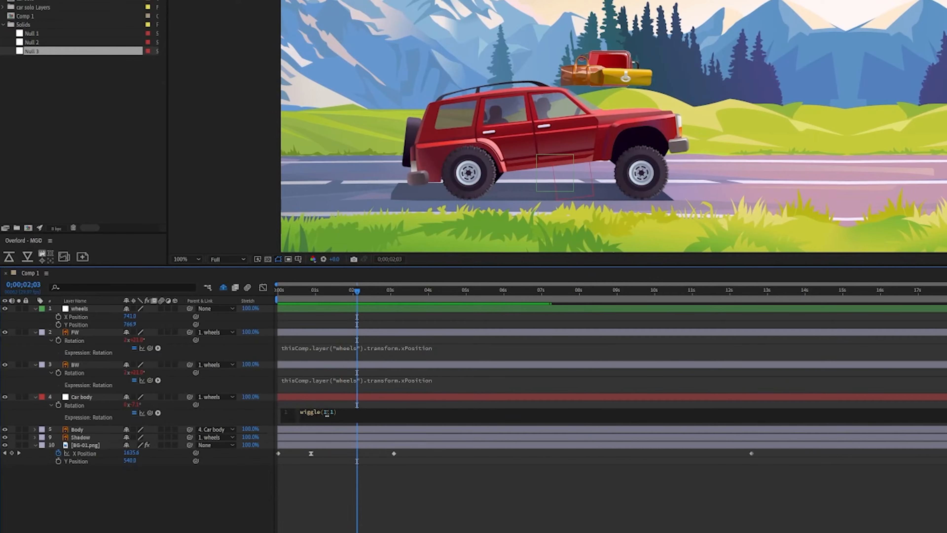
{"action": "type", "text": "5"}
{"action": "left_click", "coordinate": [343, 486]}
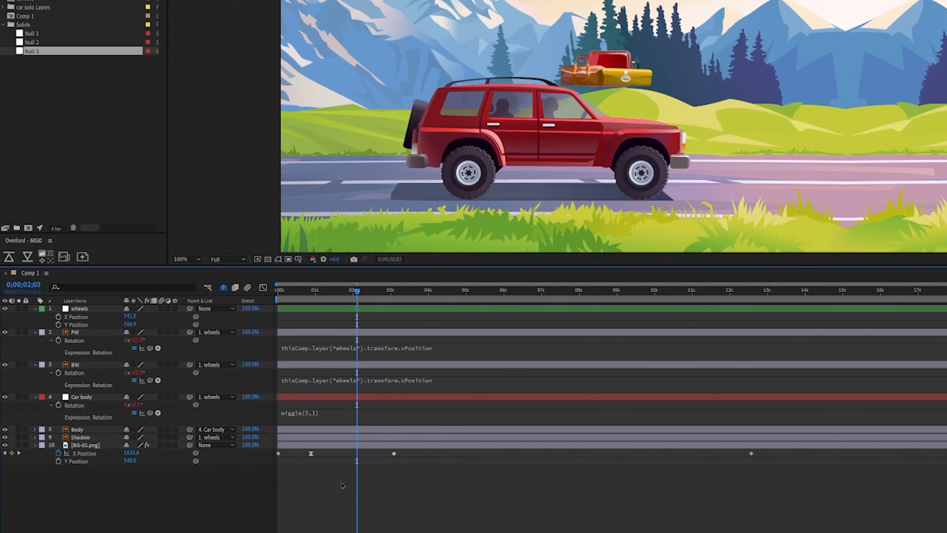
{"action": "key", "text": "space"}
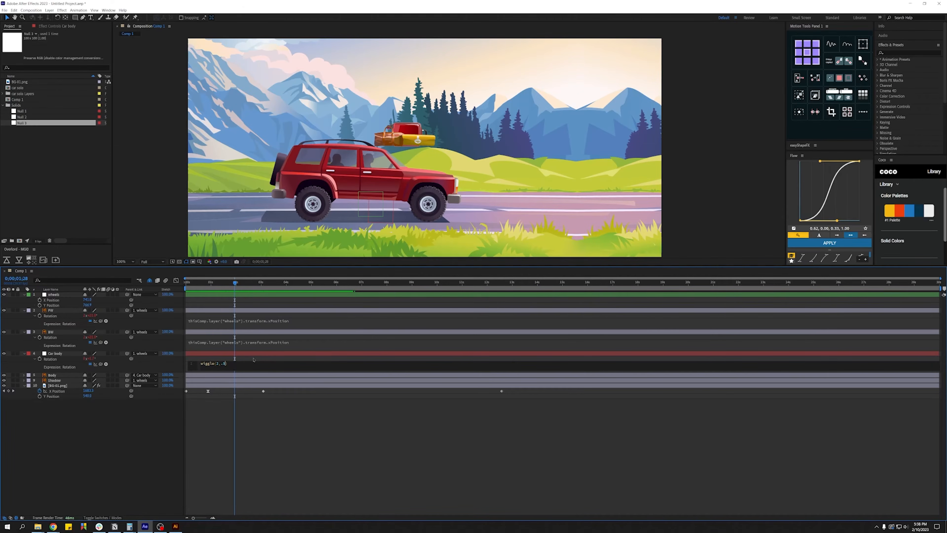
Change the Car body rotation expression to wiggle(2,.5) and play back the body's shake.
{"action": "left_click", "coordinate": [254, 359]}
{"action": "key", "text": "space"}
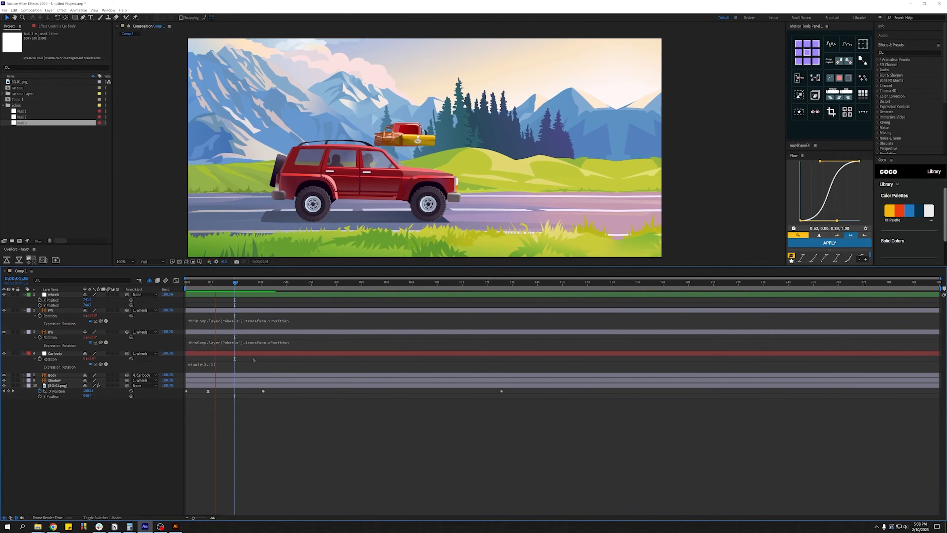
{"action": "key", "text": "space"}
Shift the wheels null's X Position until the car body sits directly under the roof luggage.
{"action": "left_click_drag", "start_coordinate": [86, 300], "coordinate": [67, 302]}
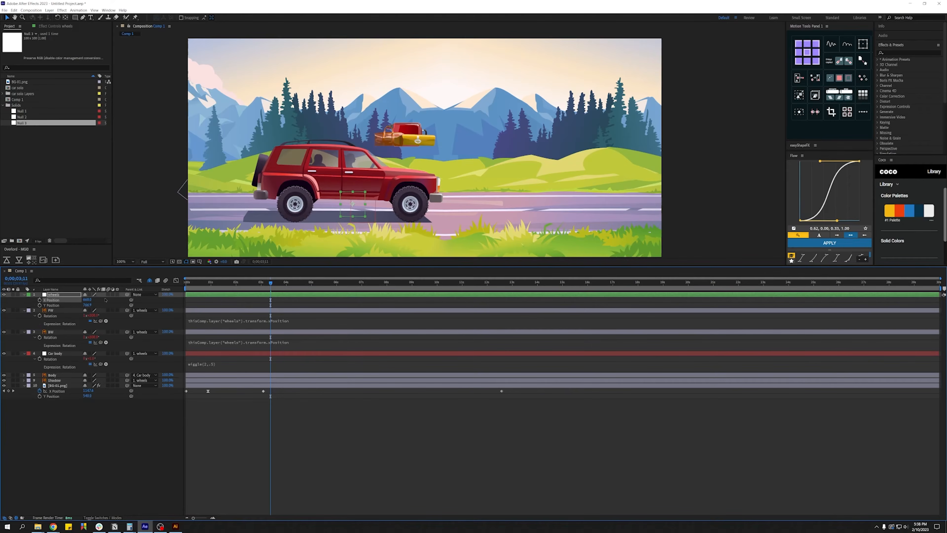
{"action": "left_click_drag", "start_coordinate": [86, 301], "coordinate": [208, 303]}
{"action": "key", "text": "ctrl+z"}
{"action": "left_click_drag", "start_coordinate": [87, 299], "coordinate": [100, 300]}
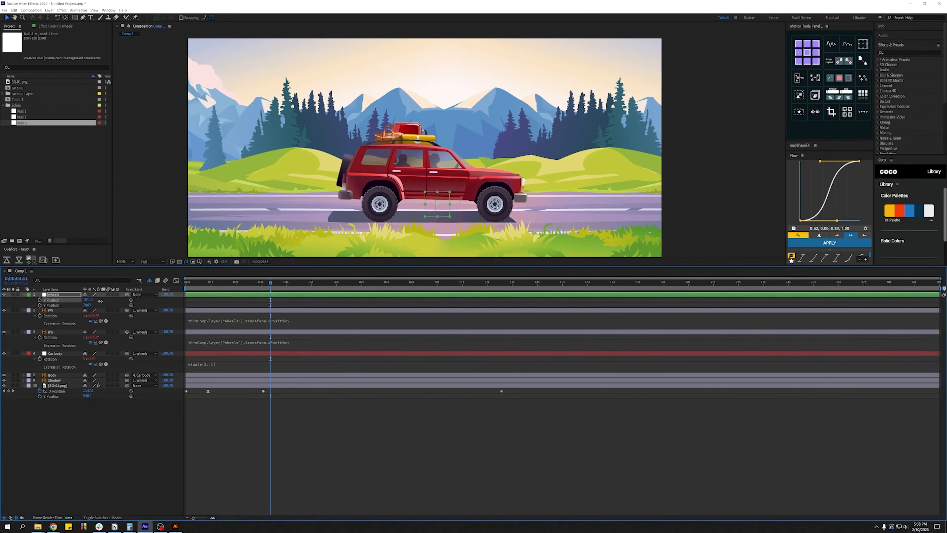
Show the shy layers, parent the three bag layers to the Body layer, and hide the shy layers again.
{"action": "left_click", "coordinate": [149, 281]}
{"action": "left_click", "coordinate": [53, 380]}
{"action": "left_click", "coordinate": [54, 391], "text": "shift"}
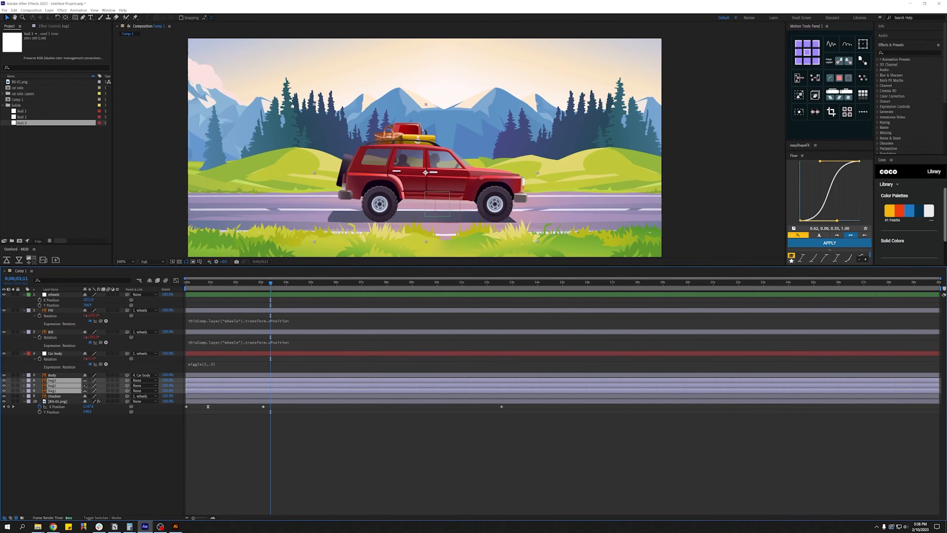
{"action": "left_click_drag", "start_coordinate": [128, 380], "coordinate": [56, 375]}
{"action": "left_click", "coordinate": [149, 280]}
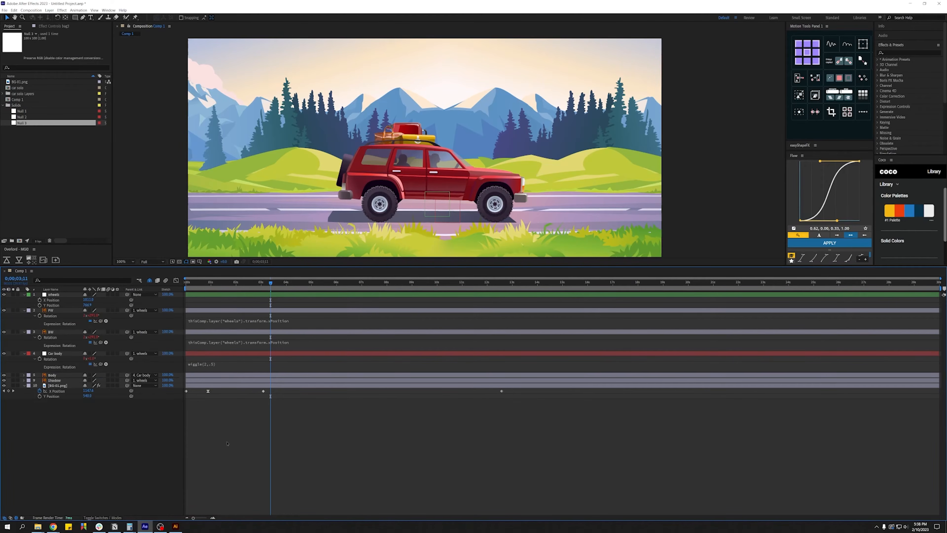
Lower the wheels null's X Position to place the car in the left part of the frame, and preview the scrolling background.
{"action": "mouse_move", "coordinate": [88, 299]}
{"action": "left_mouse_down"}
{"action": "mouse_move", "coordinate": [98, 301]}
{"action": "mouse_move", "coordinate": [91, 305]}
{"action": "left_mouse_up"}
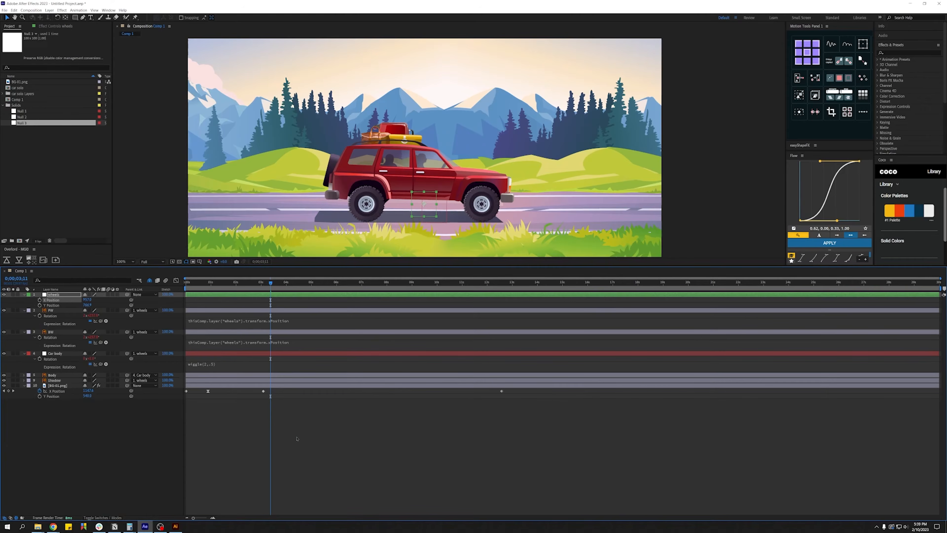
{"action": "scroll", "coordinate": [323, 237], "scroll_direction": "down", "scroll_amount": 2}
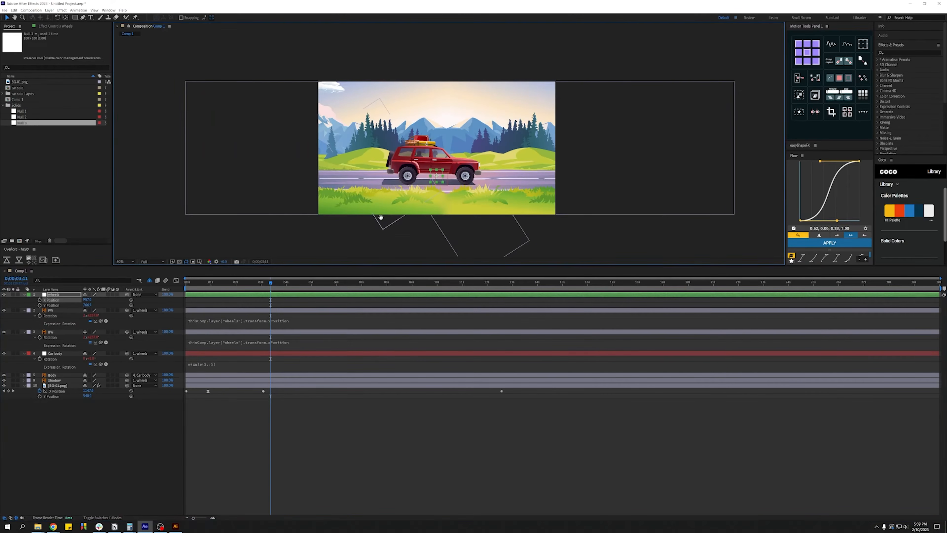
{"action": "left_click_drag", "start_coordinate": [87, 299], "coordinate": [77, 303]}
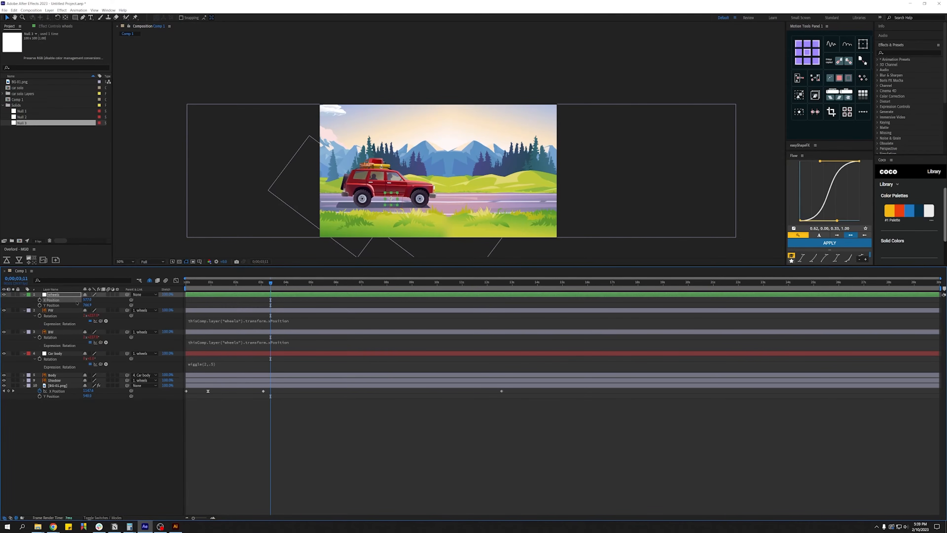
{"action": "key", "text": "space"}
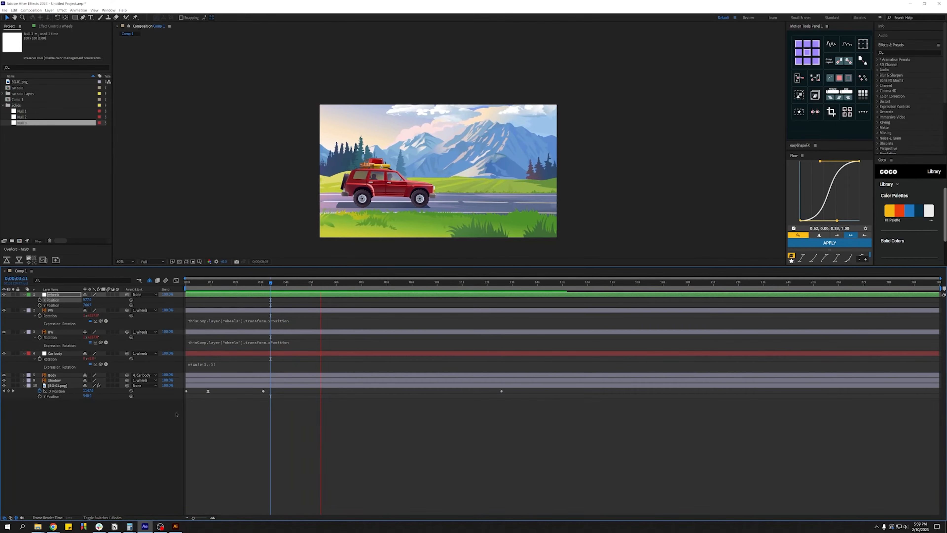
{"action": "key", "text": "space"}
{"action": "left_click", "coordinate": [226, 282]}
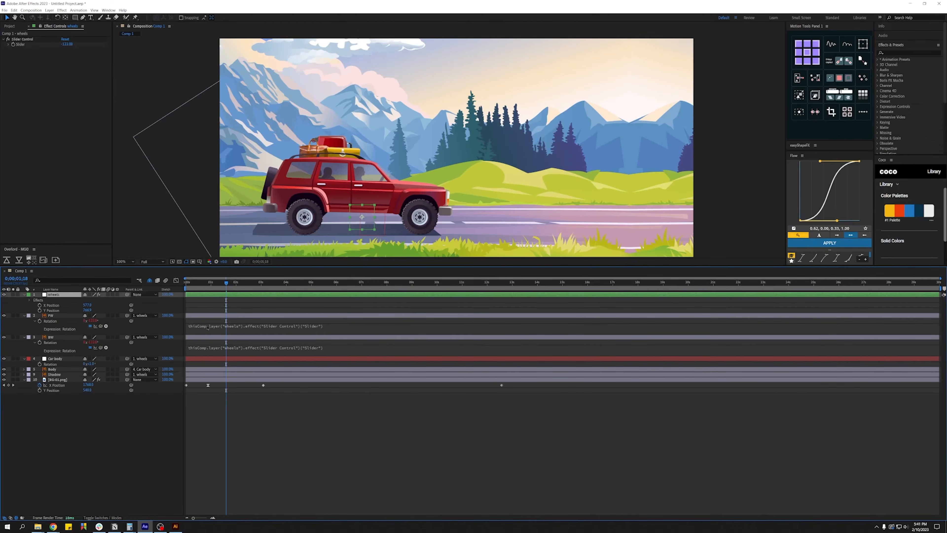
Delete the wheels null and link the BW and FW rotation expressions to the BG-01.png layer's X Position.
{"action": "key", "text": "Delete"}
{"action": "left_click", "coordinate": [208, 327]}
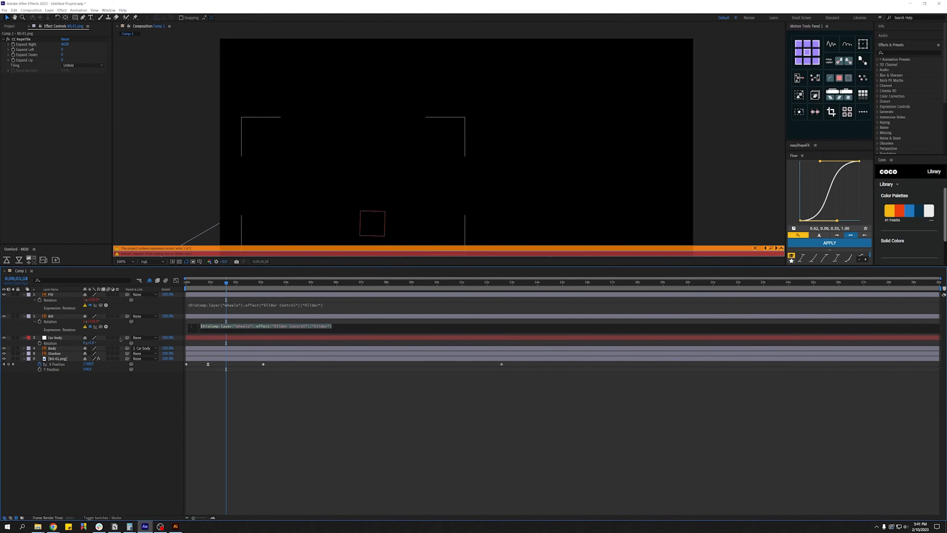
{"action": "left_click_drag", "start_coordinate": [100, 326], "coordinate": [56, 364]}
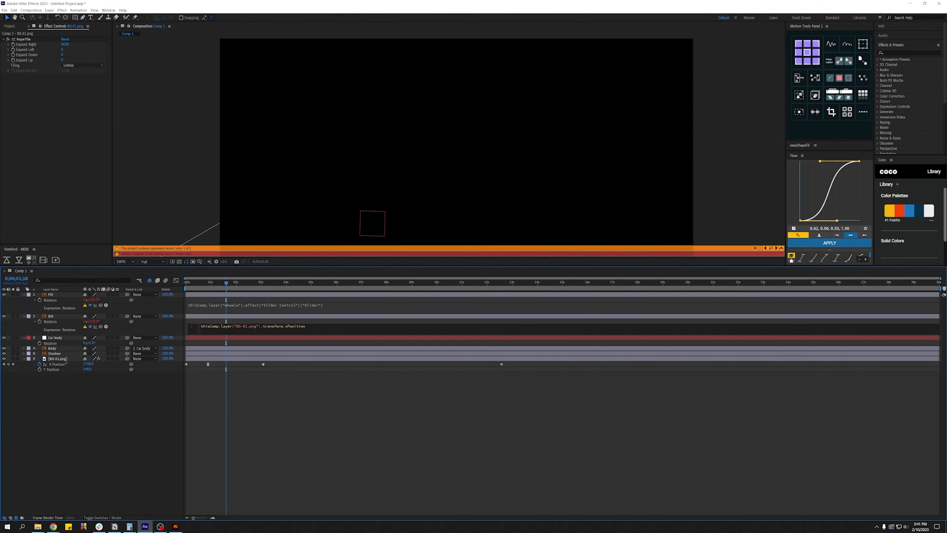
{"action": "left_click_drag", "start_coordinate": [101, 307], "coordinate": [56, 364]}
{"action": "left_click", "coordinate": [175, 384]}
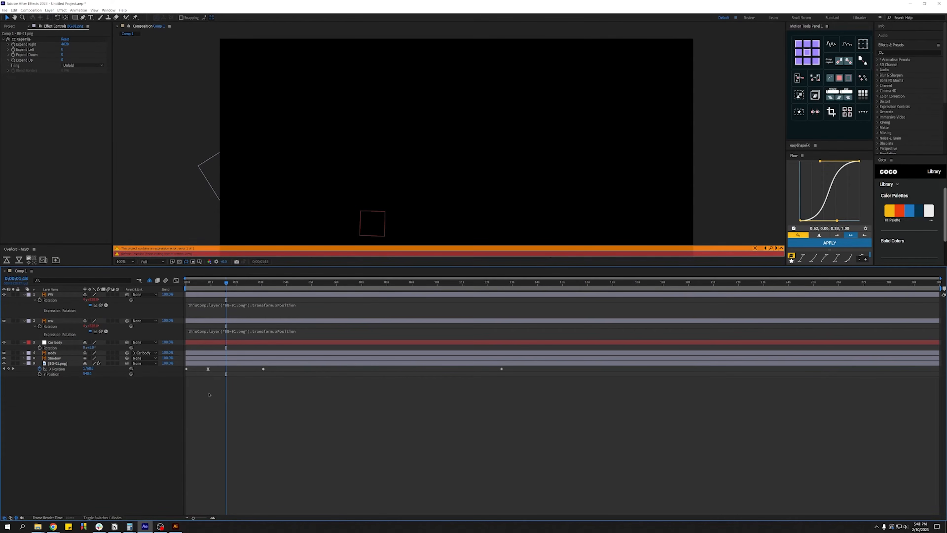
Append *-1 to the Rotation expressions of FW and BW to reverse the wheels' spin, and preview the animation.
{"action": "left_click_drag", "start_coordinate": [217, 286], "coordinate": [258, 289]}
{"action": "left_click", "coordinate": [321, 306]}
{"action": "left_click", "coordinate": [321, 305]}
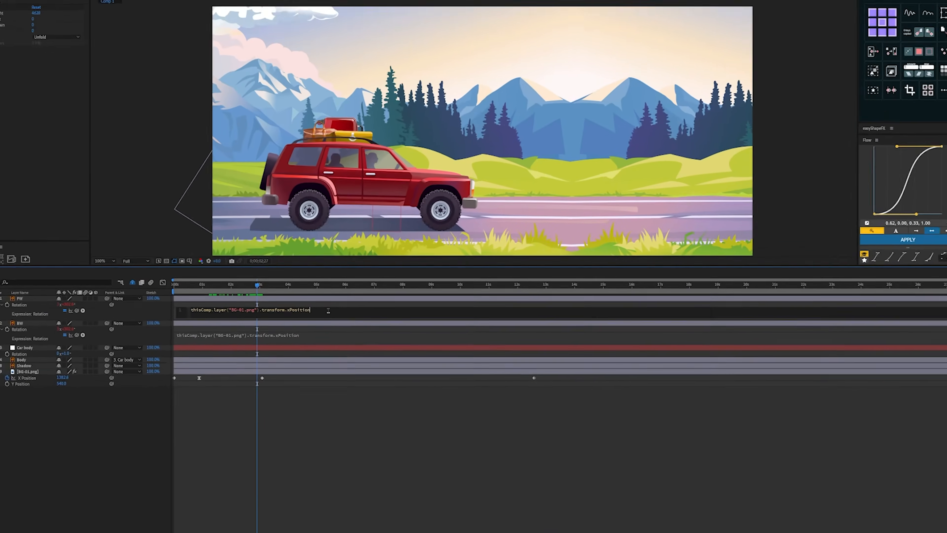
{"action": "type", "text": "*-"}
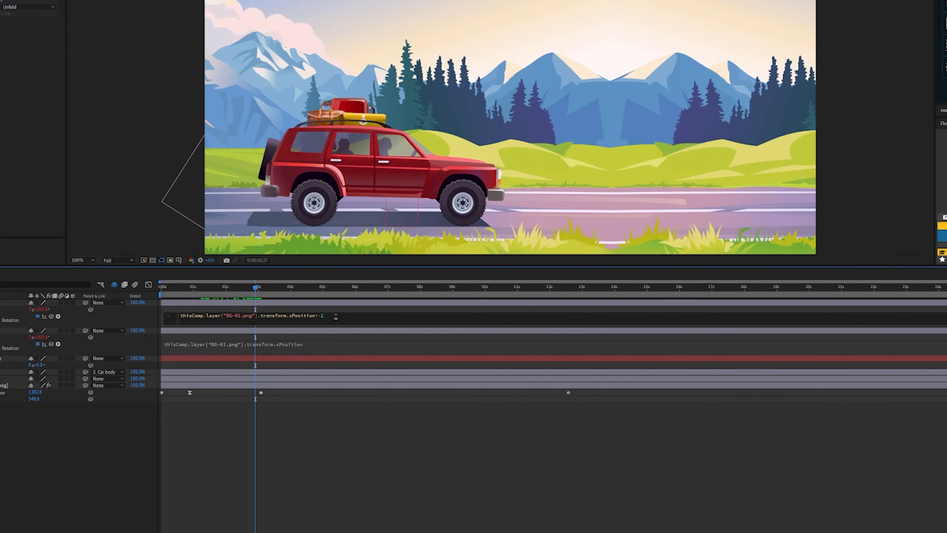
{"action": "type", "text": "1"}
{"action": "left_click", "coordinate": [331, 343]}
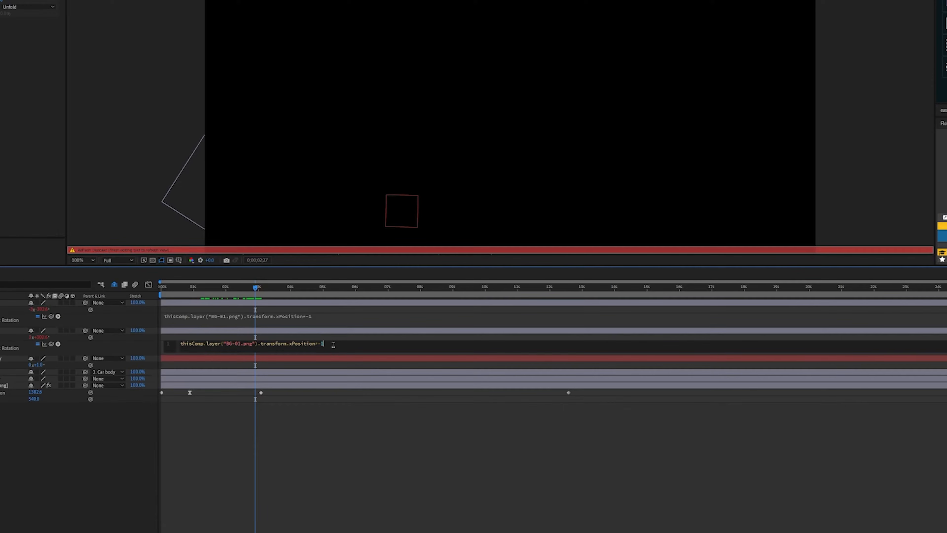
{"action": "type", "text": "*-1"}
{"action": "left_click", "coordinate": [328, 434]}
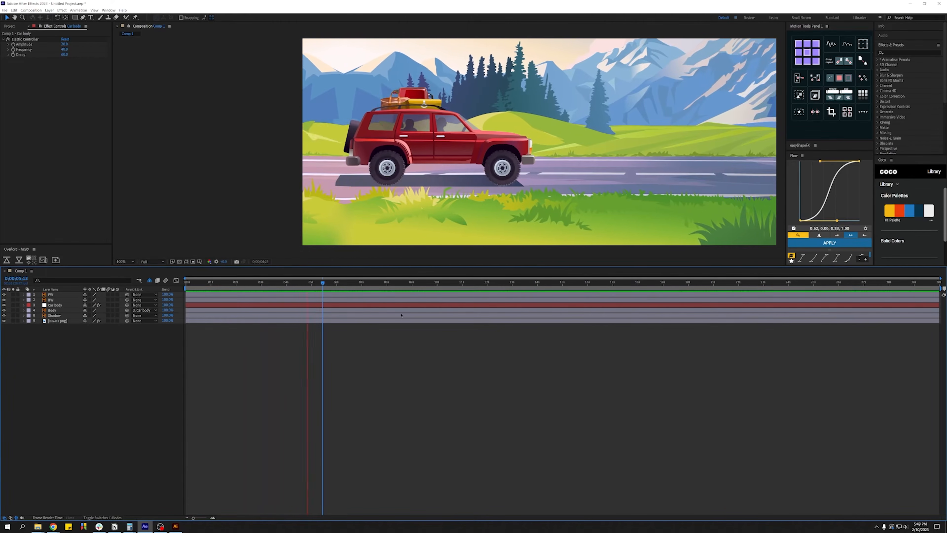
{"action": "key", "text": "space"}
Keyframe the Car body null's Rotation as the background stops: neutral at 11;06, slight forward tilt at 11;26, and 0° at 12;18.
{"action": "left_click", "coordinate": [415, 321]}
{"action": "left_click", "coordinate": [599, 186]}
{"action": "left_click_drag", "start_coordinate": [599, 187], "coordinate": [89, 194]}
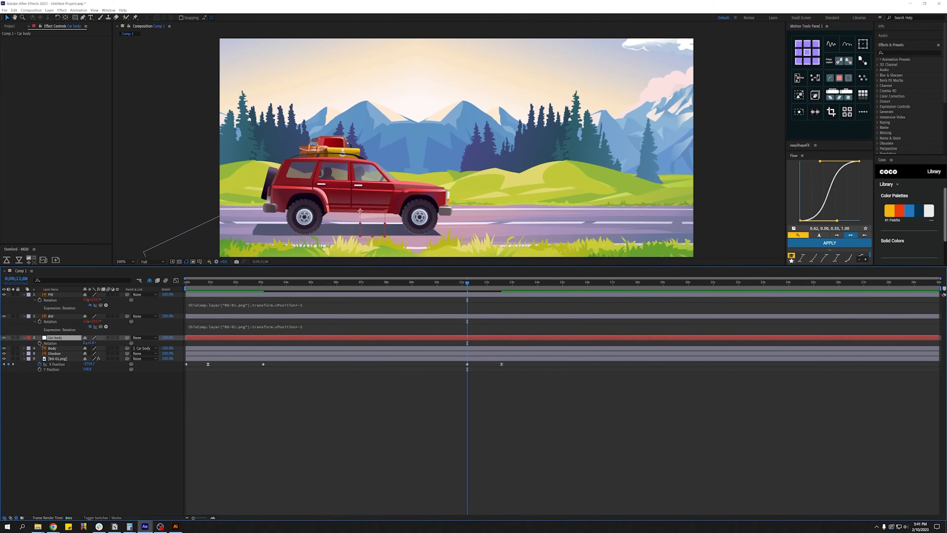
{"action": "left_click", "coordinate": [40, 343]}
{"action": "left_click", "coordinate": [483, 283]}
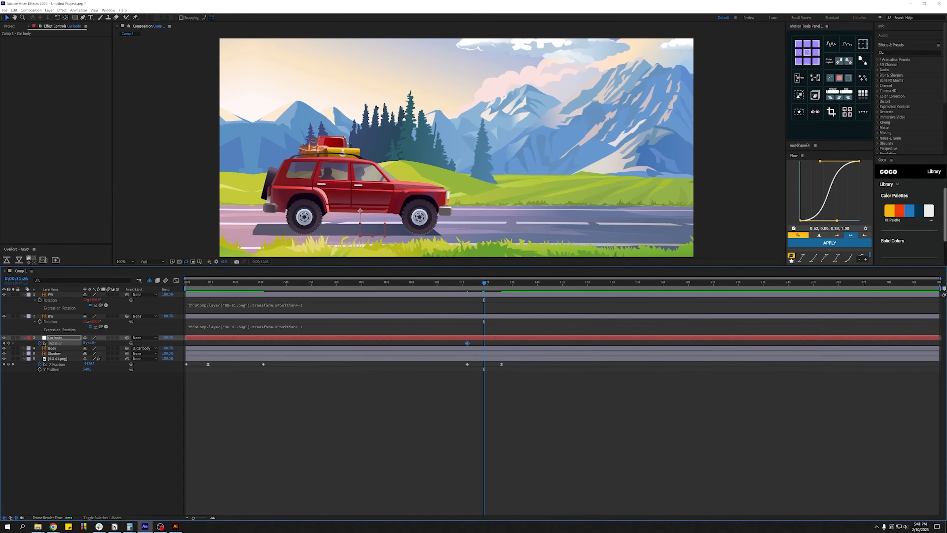
{"action": "left_click_drag", "start_coordinate": [92, 343], "coordinate": [94, 342]}
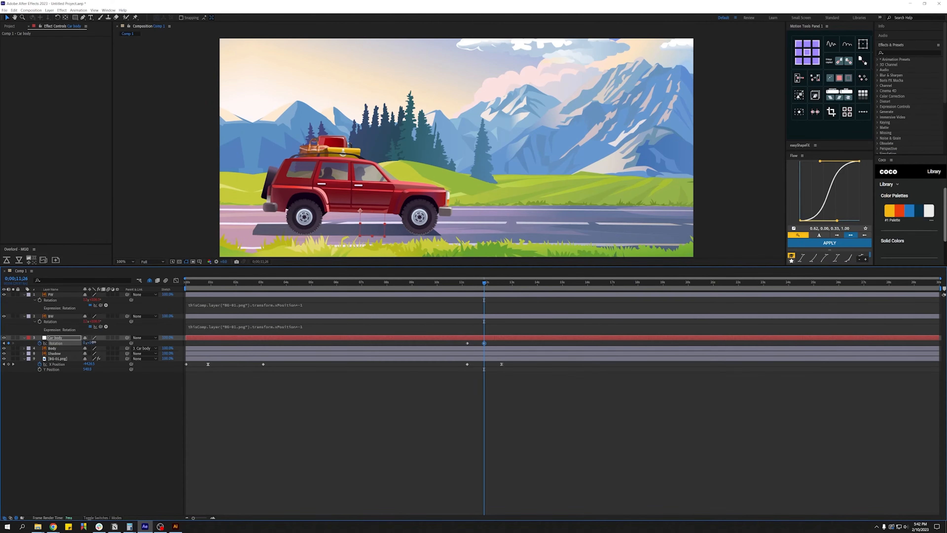
{"action": "key", "text": "space"}
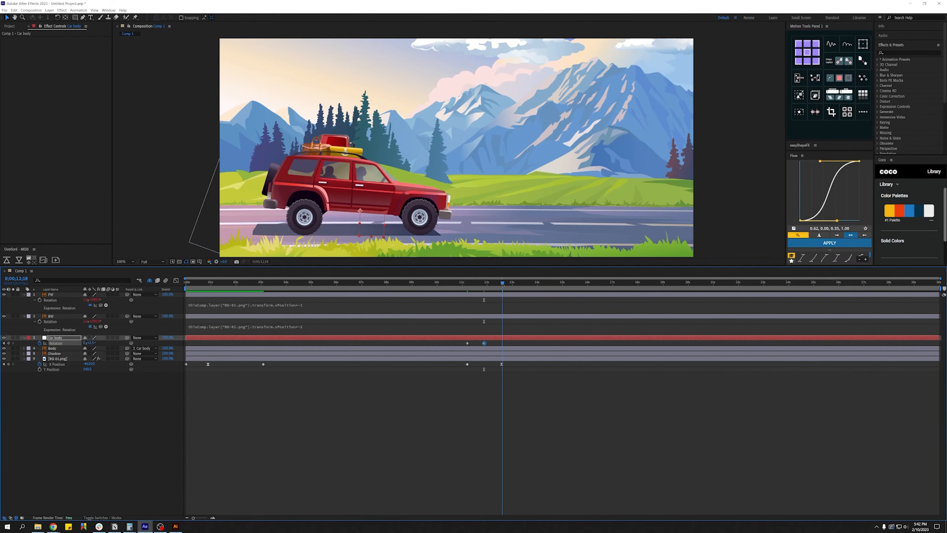
{"action": "type", "text": "0"}
{"action": "key", "text": "Return"}
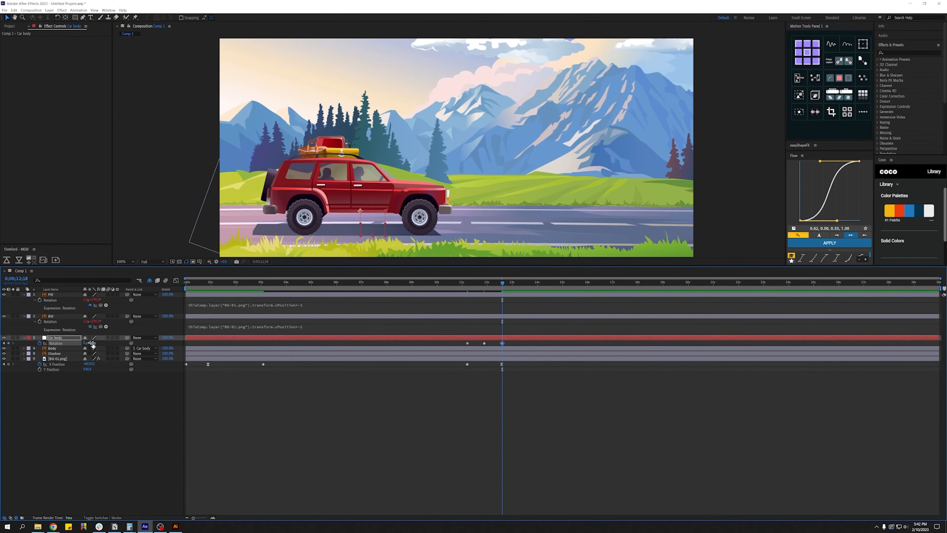
Apply the Elastic controller to the Car body null's Rotation and Easy Ease its first two keyframes.
{"action": "left_click", "coordinate": [832, 44]}
{"action": "left_click_drag", "start_coordinate": [493, 345], "coordinate": [460, 353]}
{"action": "key", "text": "F9"}
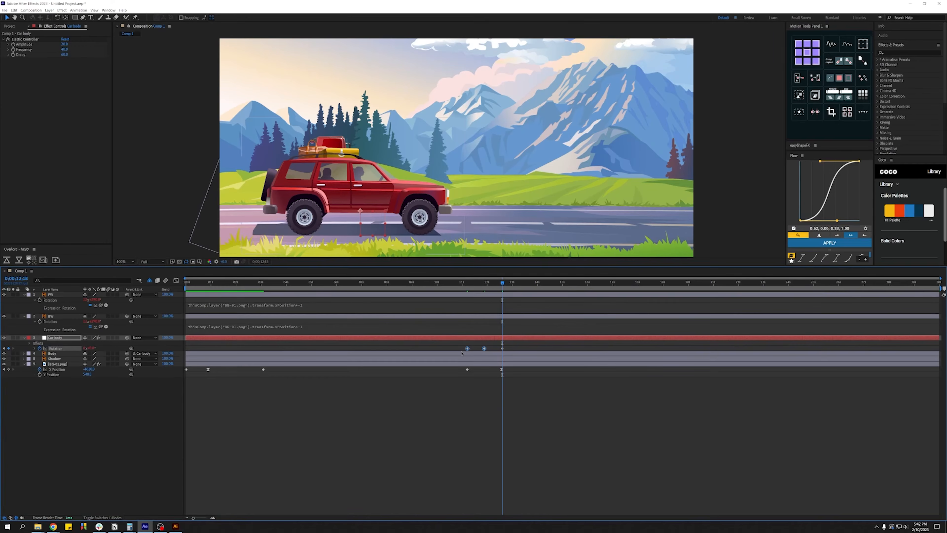
Preview the car's braking motion around the end of the scroll with the whole frame in view.
{"action": "left_click", "coordinate": [468, 286]}
{"action": "key", "text": "space"}
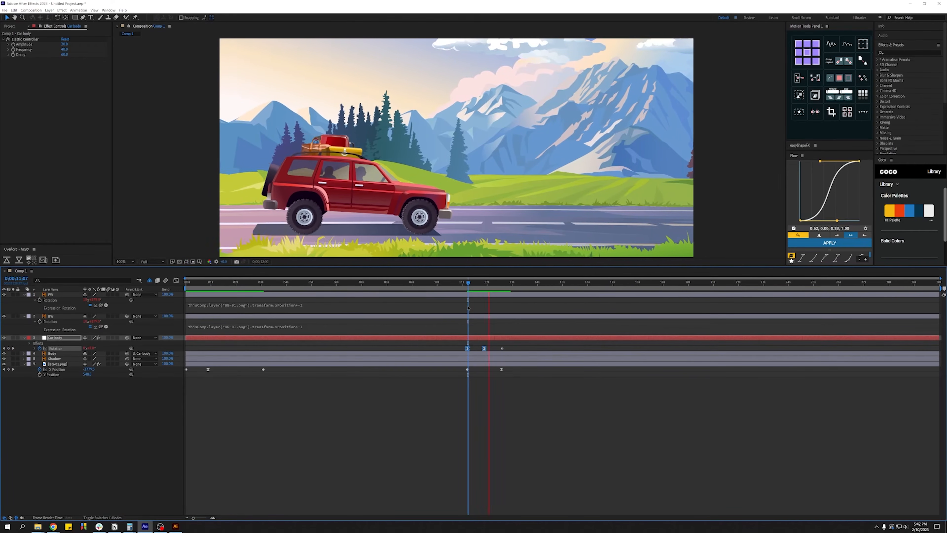
{"action": "key", "text": "space"}
{"action": "left_click", "coordinate": [456, 285]}
{"action": "key", "text": "space"}
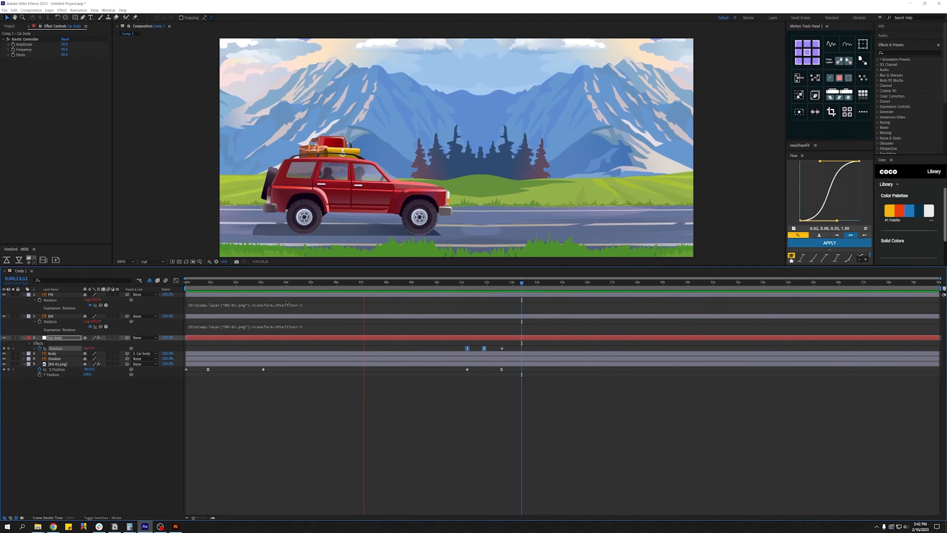
{"action": "scroll", "coordinate": [424, 220], "scroll_direction": "down", "scroll_amount": 1}
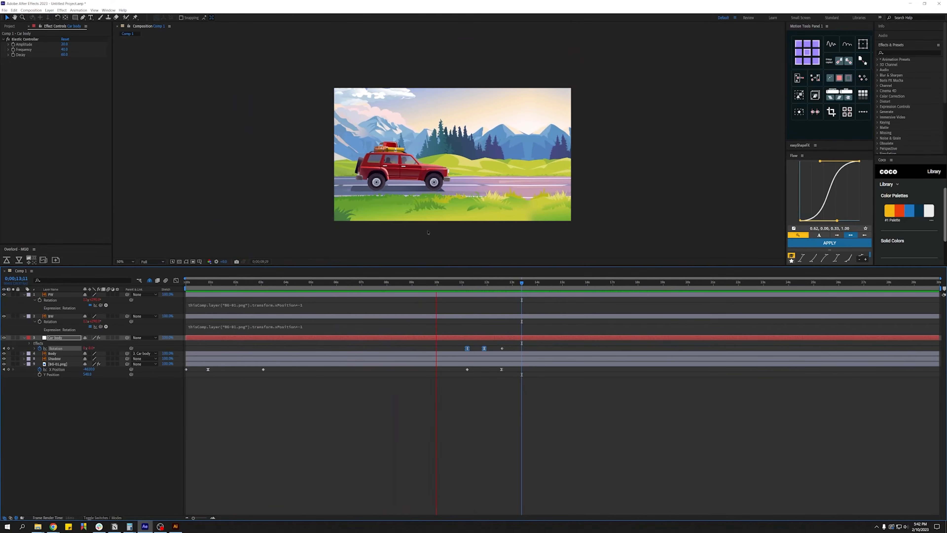
{"action": "key", "text": "space"}
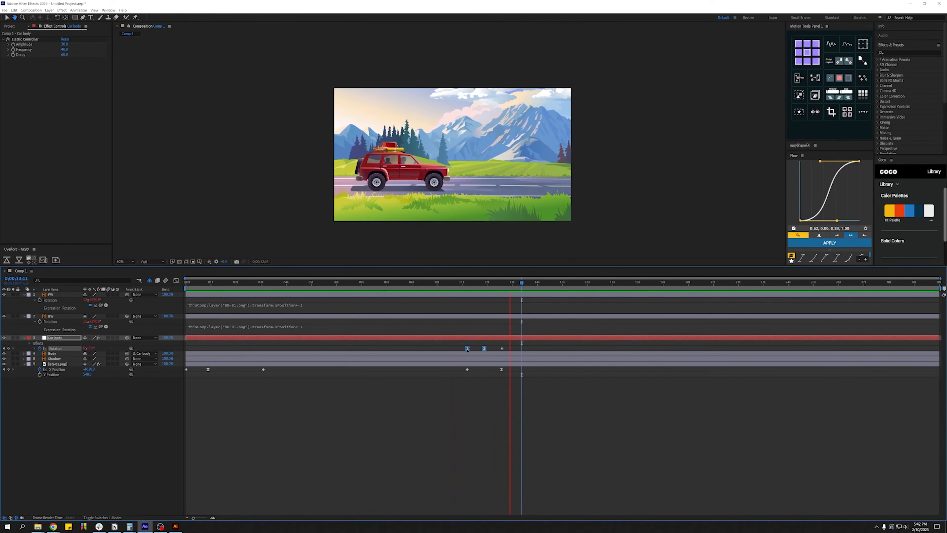
Extend the eased stop of the background's X Position curve to about 14 s, and shift the Car body Rotation keyframes later to match.
{"action": "left_click", "coordinate": [469, 370]}
{"action": "left_click", "coordinate": [468, 370]}
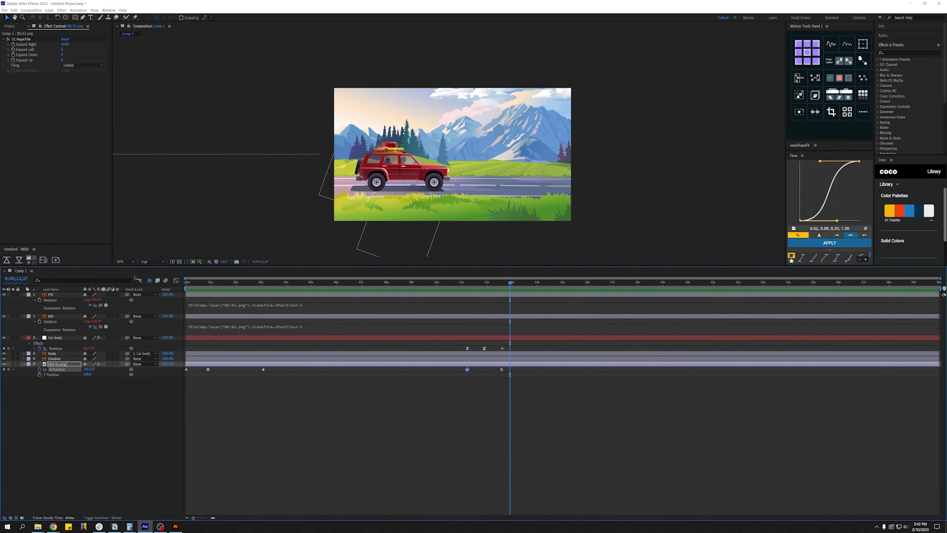
{"action": "left_click", "coordinate": [176, 280]}
{"action": "left_click", "coordinate": [601, 511]}
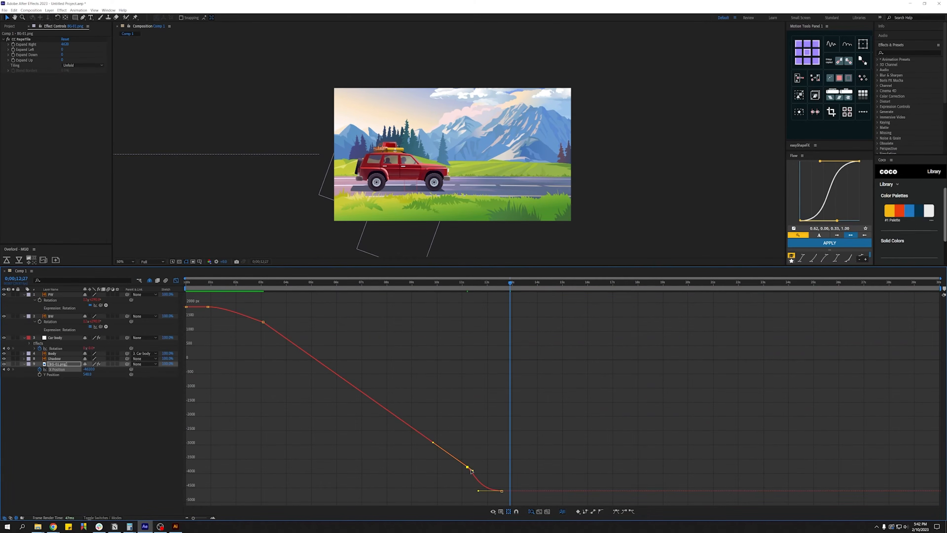
{"action": "left_click_drag", "start_coordinate": [501, 491], "coordinate": [486, 480]}
{"action": "left_click", "coordinate": [176, 281]}
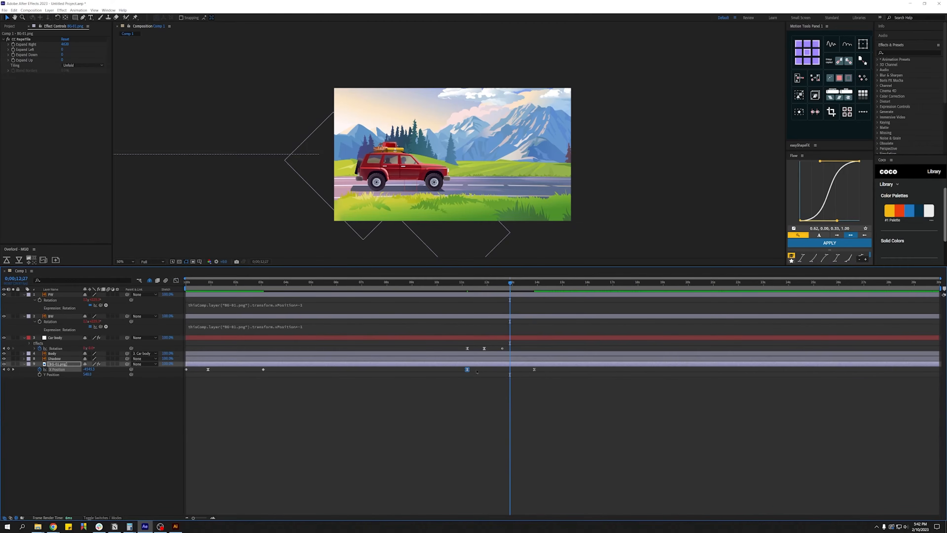
{"action": "mouse_move", "coordinate": [505, 350]}
{"action": "left_mouse_down"}
{"action": "mouse_move", "coordinate": [465, 348]}
{"action": "mouse_move", "coordinate": [519, 350]}
{"action": "left_mouse_up"}
{"action": "key", "text": "shift+slash"}
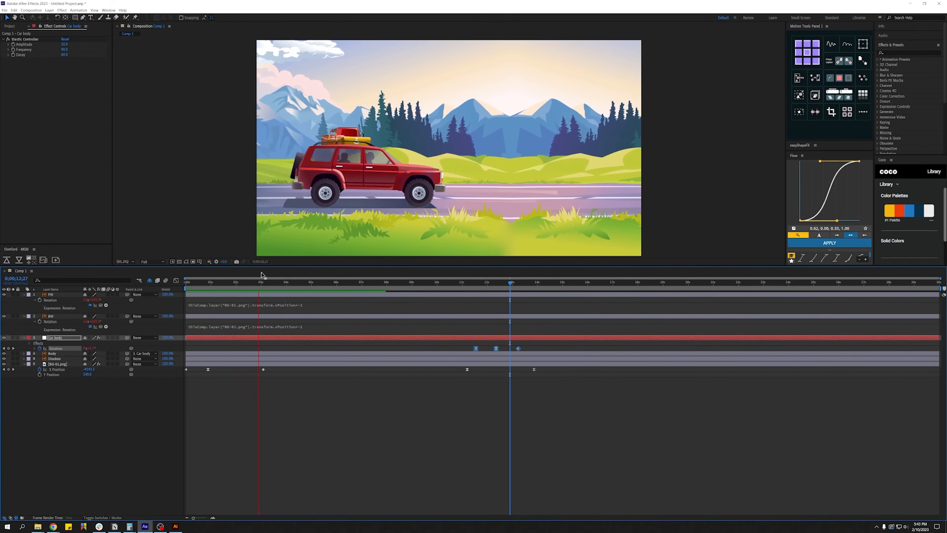
Keyframe the Car body Rotation neutral at 0 s and slightly tilted back at 0;29, and paste a copy of the first keyframe.
{"action": "left_click", "coordinate": [211, 283]}
{"action": "left_click", "coordinate": [110, 345]}
{"action": "left_click", "coordinate": [9, 348]}
{"action": "left_click_drag", "start_coordinate": [211, 348], "coordinate": [187, 349]}
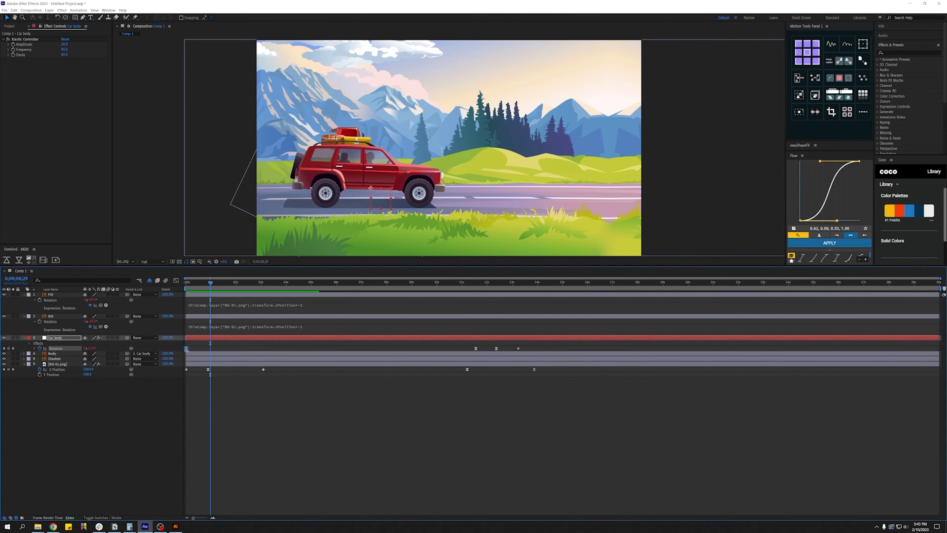
{"action": "left_click_drag", "start_coordinate": [89, 348], "coordinate": [87, 348]}
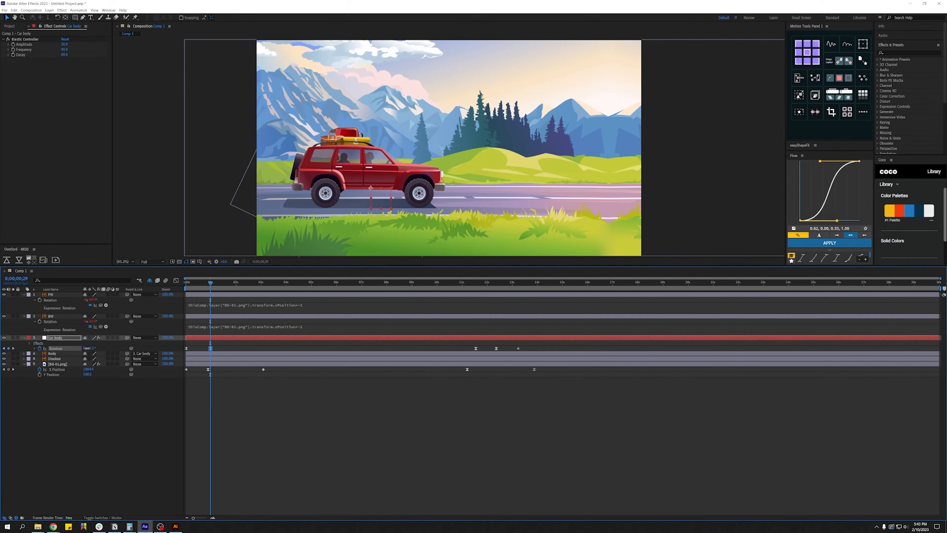
{"action": "left_click_drag", "start_coordinate": [198, 349], "coordinate": [183, 350]}
{"action": "key", "text": "ctrl+v"}
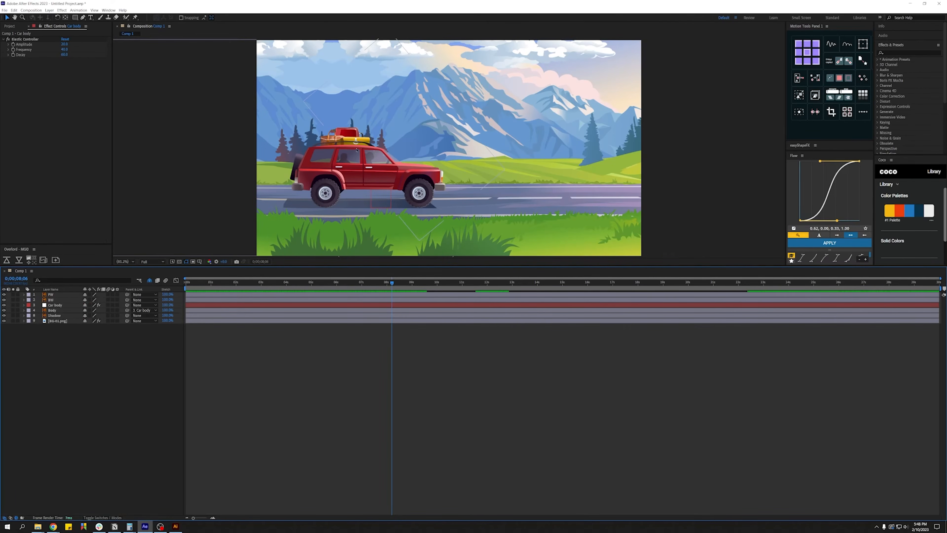
Move the anchor point of the orange bag layer to the bag's base on the roof rack.
{"action": "left_click_drag", "start_coordinate": [332, 283], "coordinate": [323, 302]}
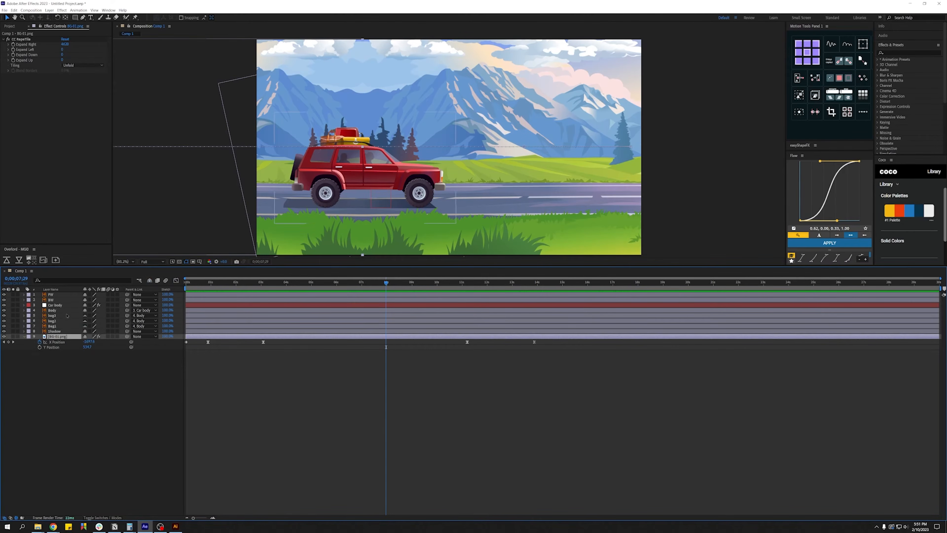
{"action": "scroll", "coordinate": [324, 160], "scroll_direction": "up", "scroll_amount": 6}
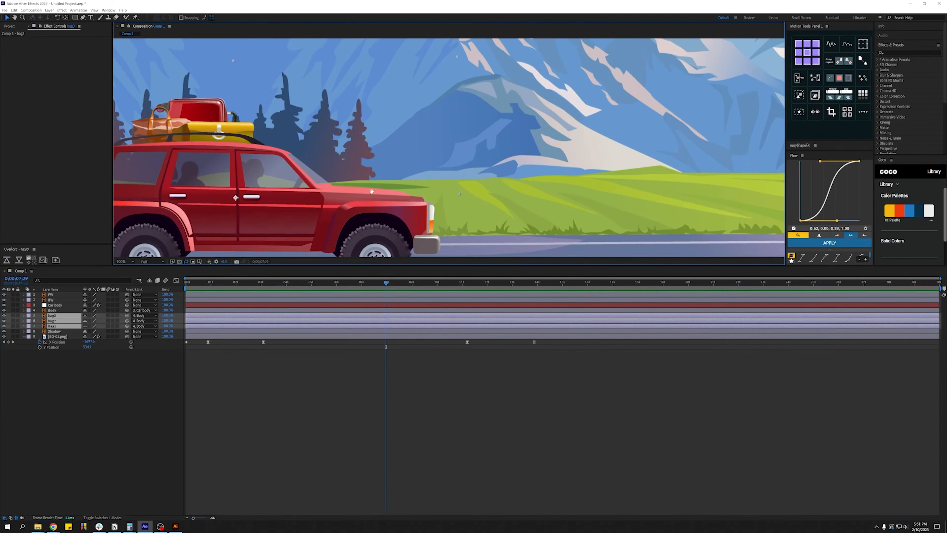
{"action": "scroll", "coordinate": [444, 177], "scroll_direction": "down", "scroll_amount": 2}
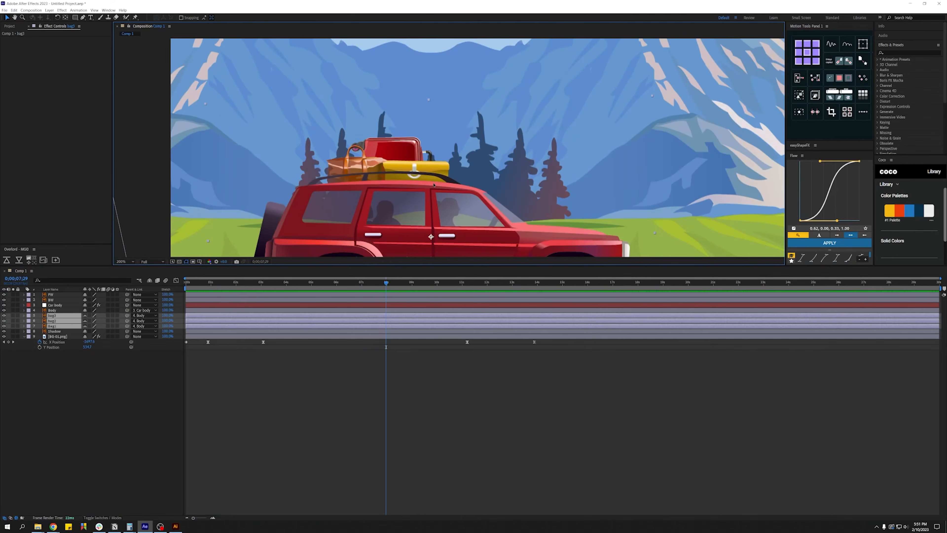
{"action": "scroll", "coordinate": [573, 187], "scroll_direction": "down", "scroll_amount": 4}
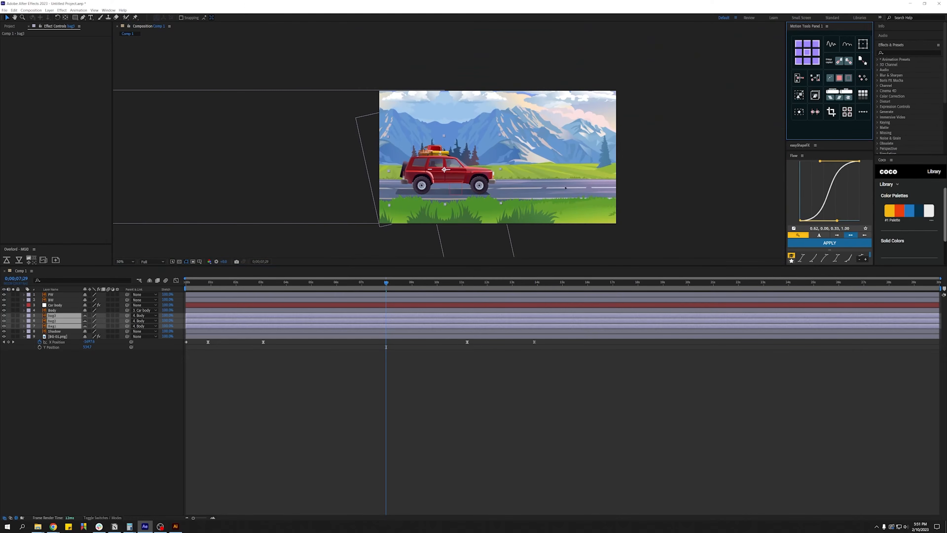
{"action": "left_click", "coordinate": [97, 377]}
{"action": "left_click", "coordinate": [53, 316]}
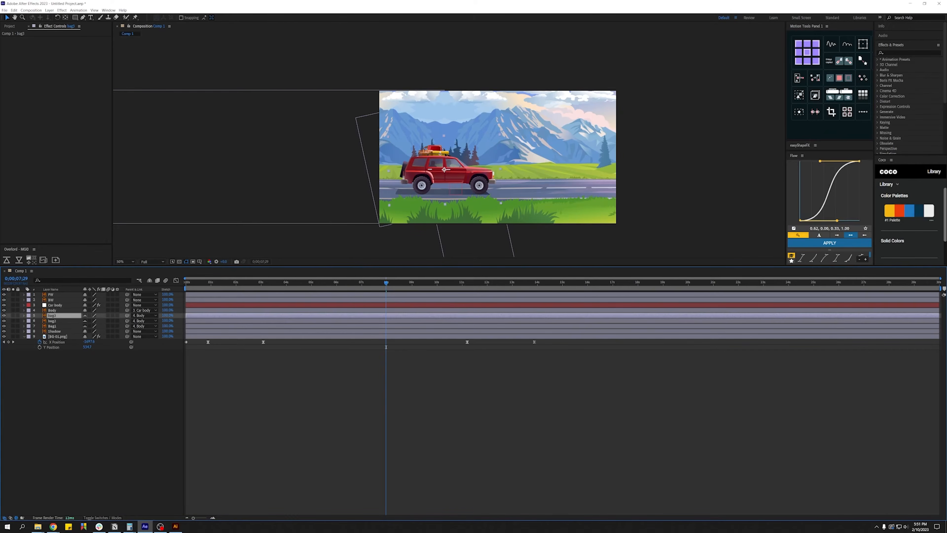
{"action": "scroll", "coordinate": [435, 187], "scroll_direction": "up", "scroll_amount": 1}
{"action": "key", "text": "y"}
{"action": "left_click_drag", "start_coordinate": [440, 192], "coordinate": [403, 162]}
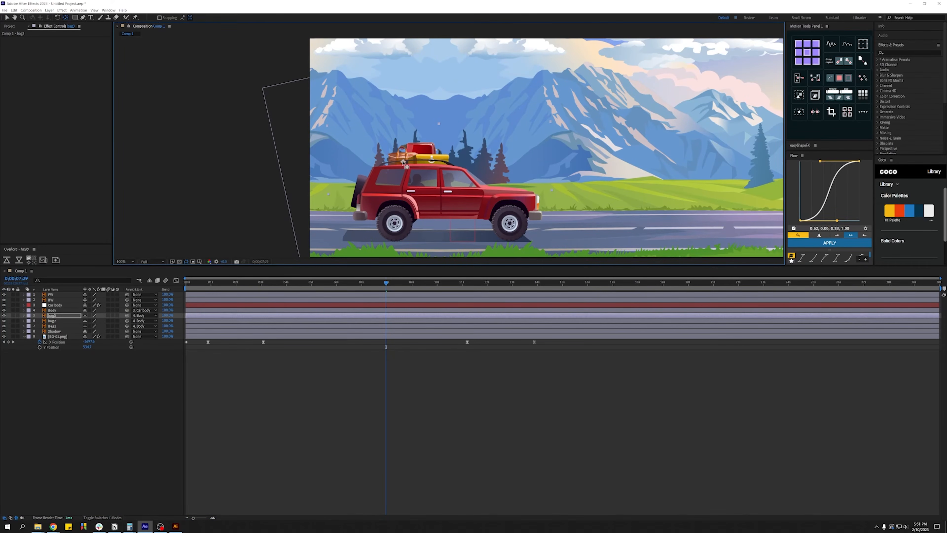
Move the anchor points of the remaining two bag layers to the bases of their bags on the roof.
{"action": "left_click", "coordinate": [61, 322]}
{"action": "left_click", "coordinate": [439, 191]}
{"action": "left_click_drag", "start_coordinate": [429, 162], "coordinate": [420, 161]}
{"action": "left_click", "coordinate": [60, 326]}
Reveal the Rotation property of all three bag layers with the time set to around 2 s.
{"action": "left_click", "coordinate": [244, 283]}
{"action": "left_click", "coordinate": [59, 315], "text": "shift"}
{"action": "key", "text": "p"}
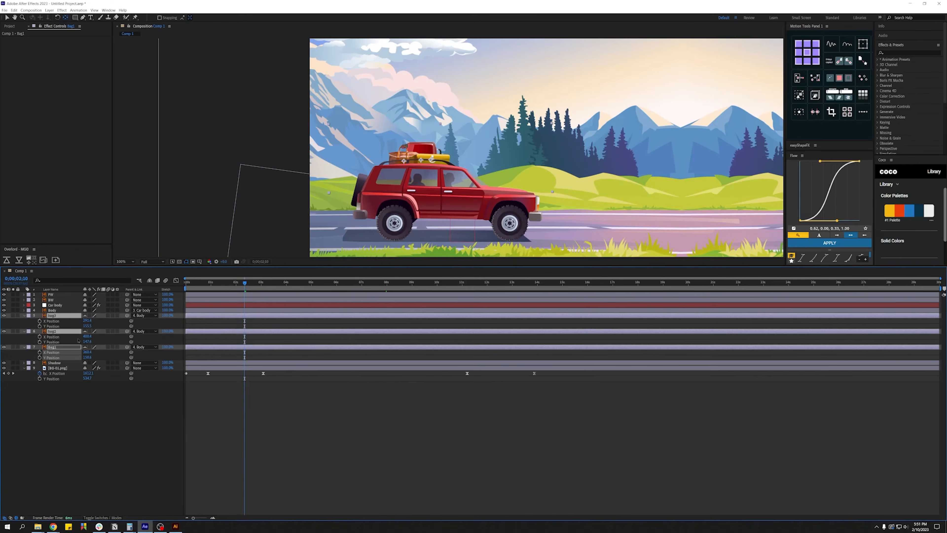
{"action": "key", "text": "r"}
{"action": "left_click", "coordinate": [231, 402]}
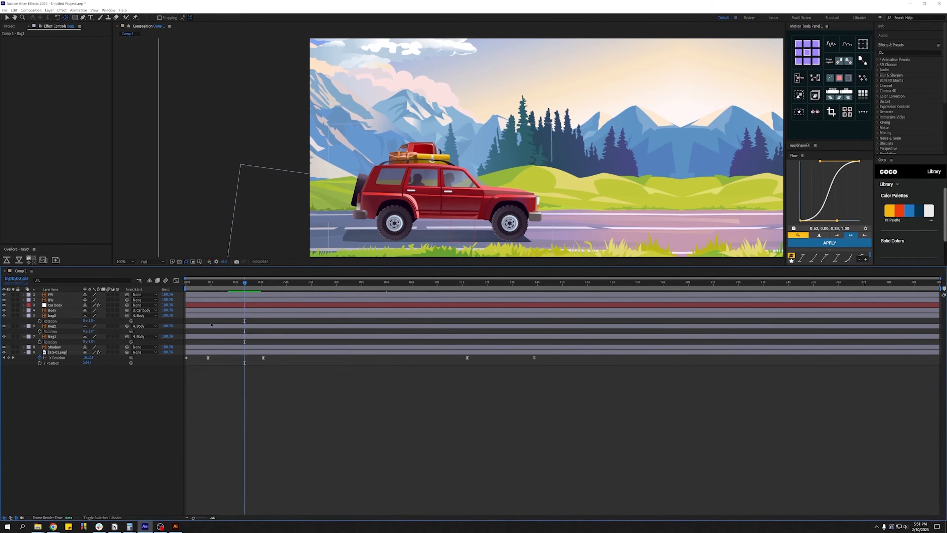
Lock the effect settings display on the Car body null and add a Slider Control effect to it.
{"action": "left_click", "coordinate": [215, 315]}
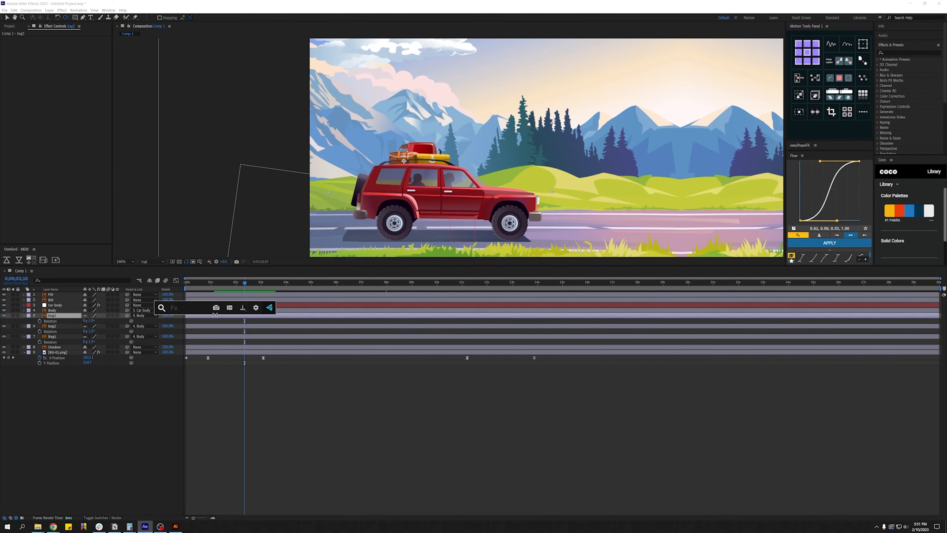
{"action": "left_click", "coordinate": [67, 305]}
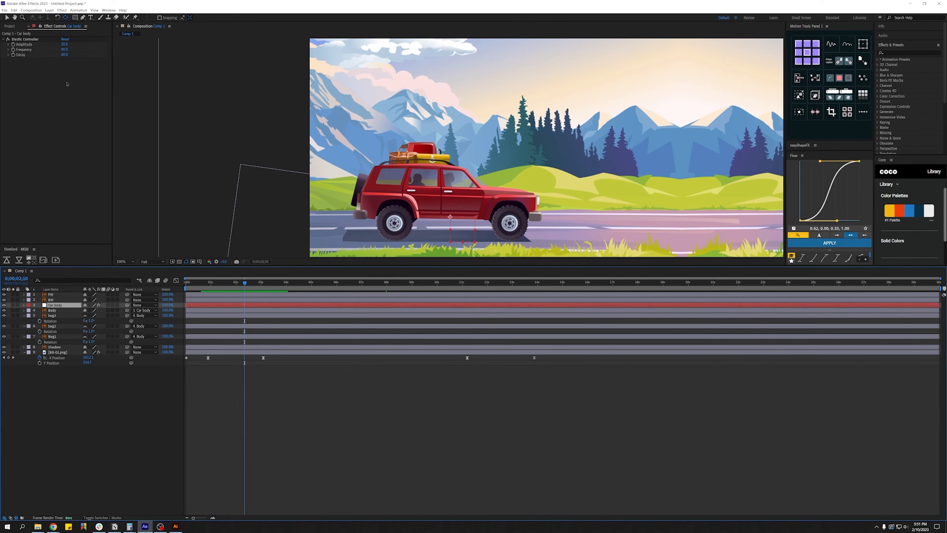
{"action": "left_click", "coordinate": [40, 26]}
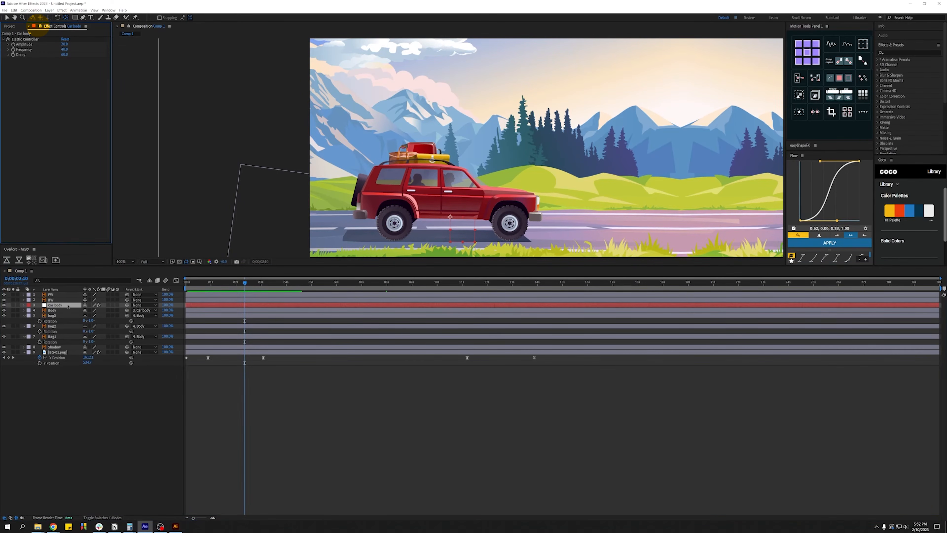
{"action": "key", "text": "ctrl+space"}
{"action": "type", "text": "slid"}
{"action": "key", "text": "Return"}
{"action": "key", "text": "v"}
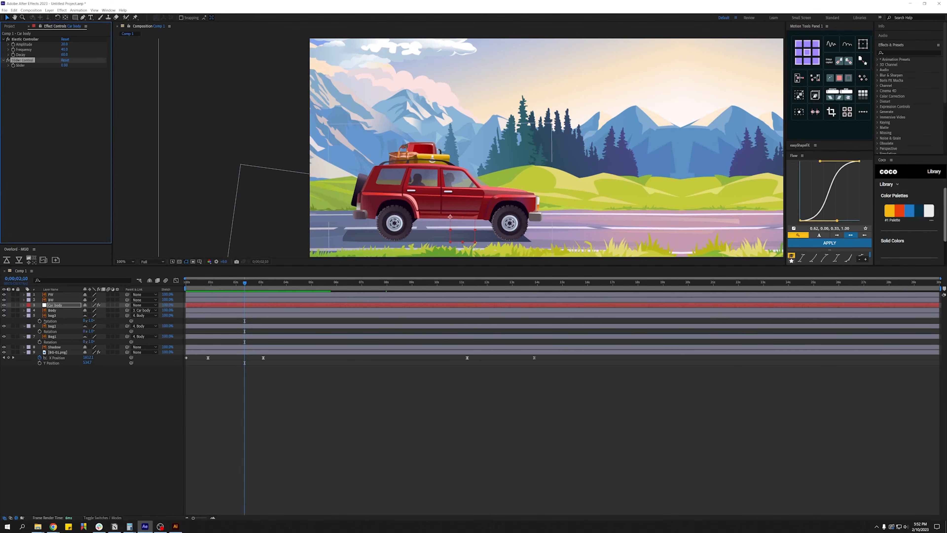
Add a wiggle expression to bag3's Rotation with its frequency linked to the Car body null's slider, raise the slider and preview.
{"action": "left_click", "coordinate": [40, 321], "text": "alt"}
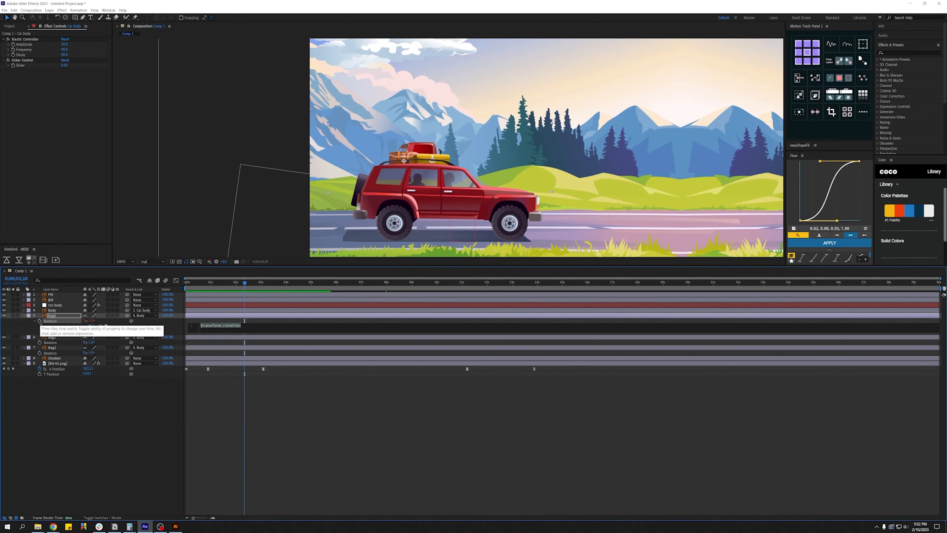
{"action": "type", "text": "wigg"}
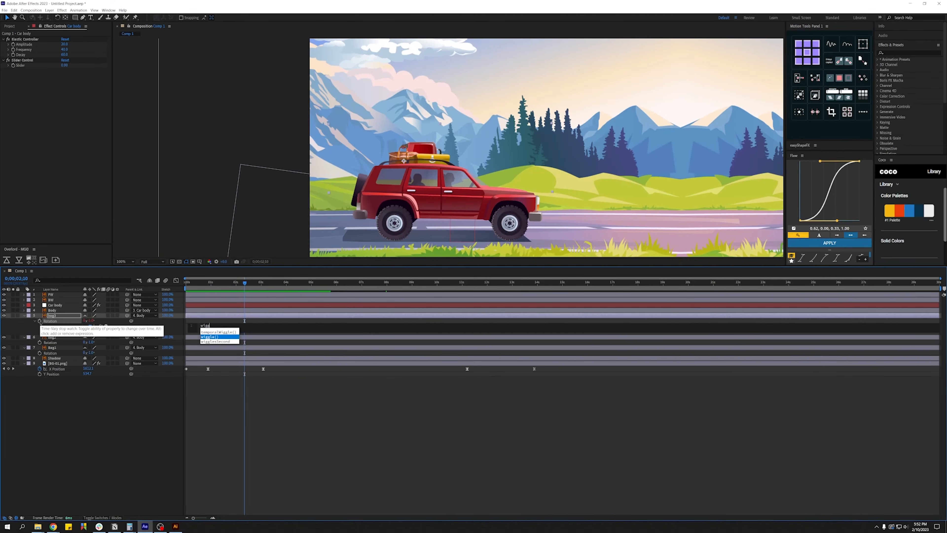
{"action": "key", "text": "Return"}
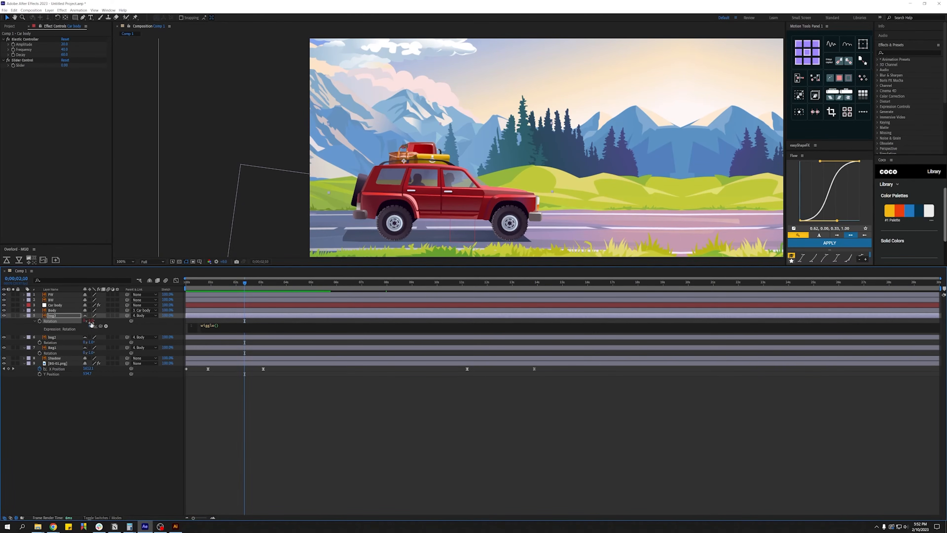
{"action": "left_click_drag", "start_coordinate": [101, 326], "coordinate": [25, 68]}
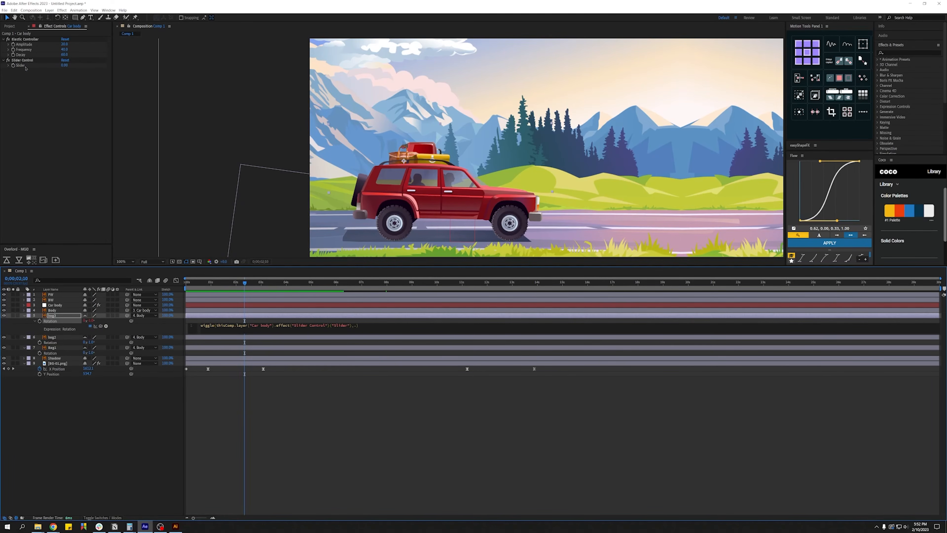
{"action": "left_click", "coordinate": [245, 410]}
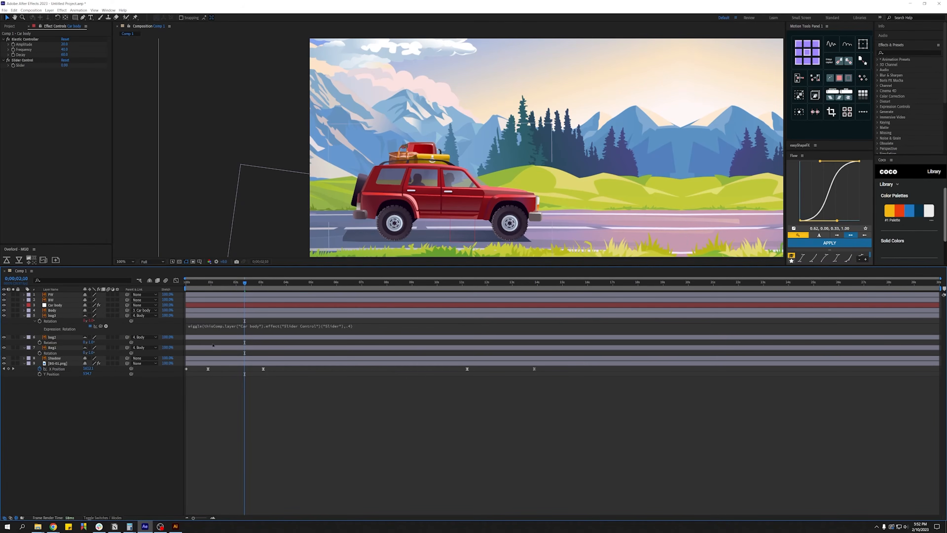
{"action": "left_click", "coordinate": [64, 66]}
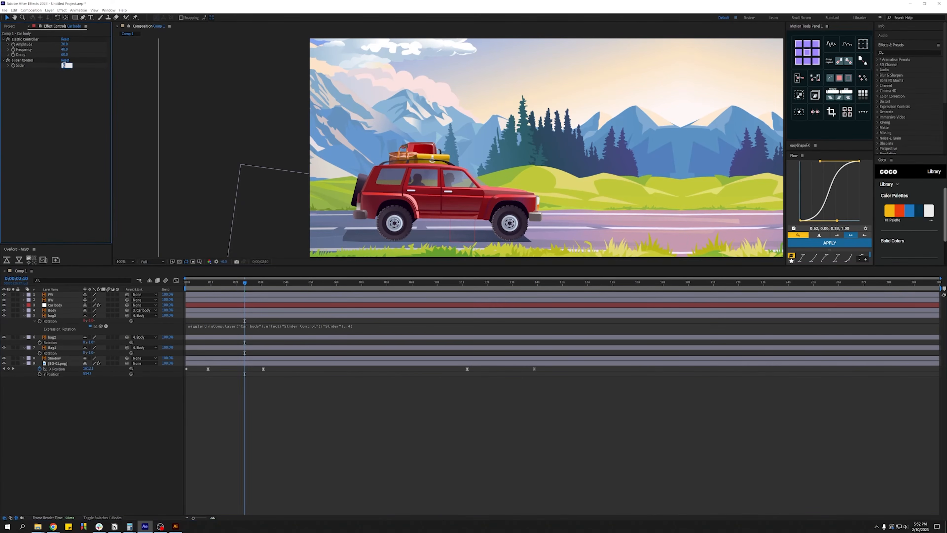
{"action": "key", "text": "space"}
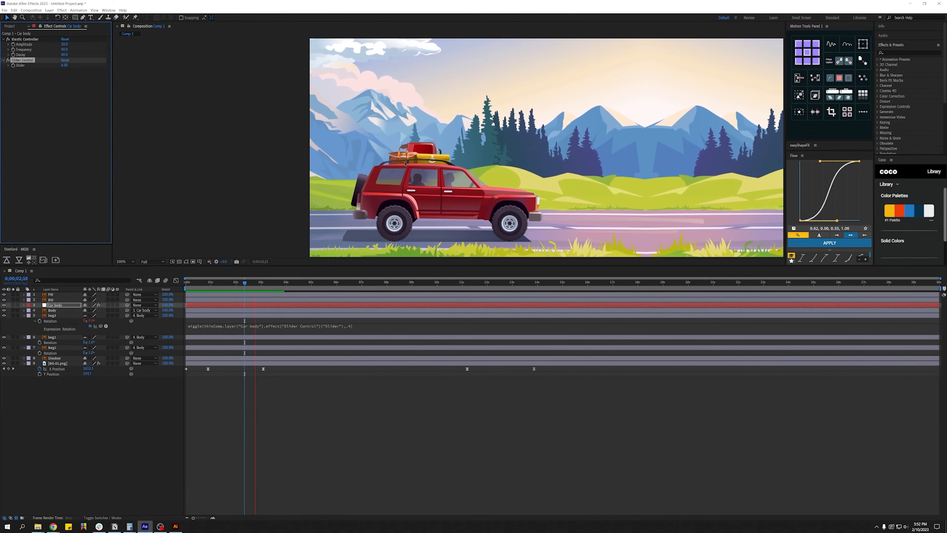
{"action": "key", "text": "space"}
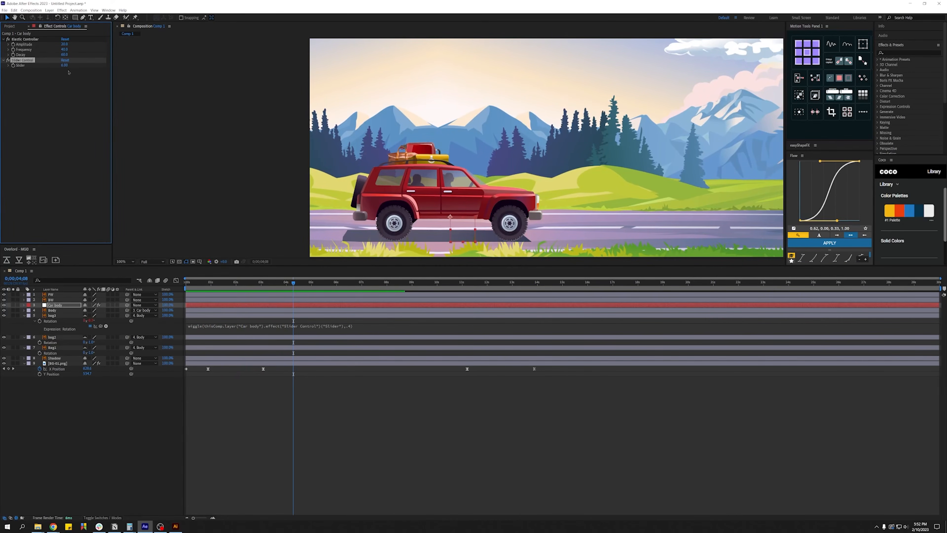
Reveal bag3's Position and copy the Rotation wiggle expression onto its Y Position.
{"action": "left_click", "coordinate": [61, 320]}
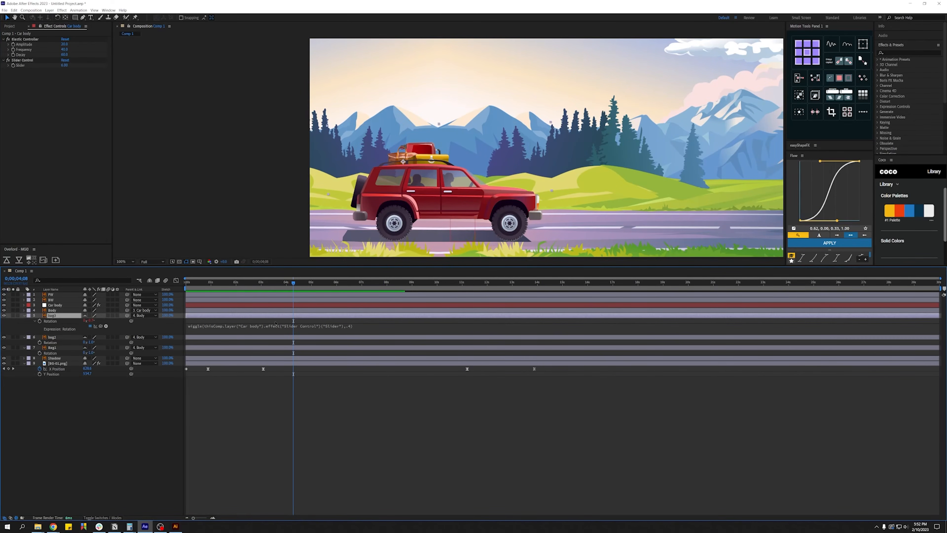
{"action": "key", "text": "shift+p"}
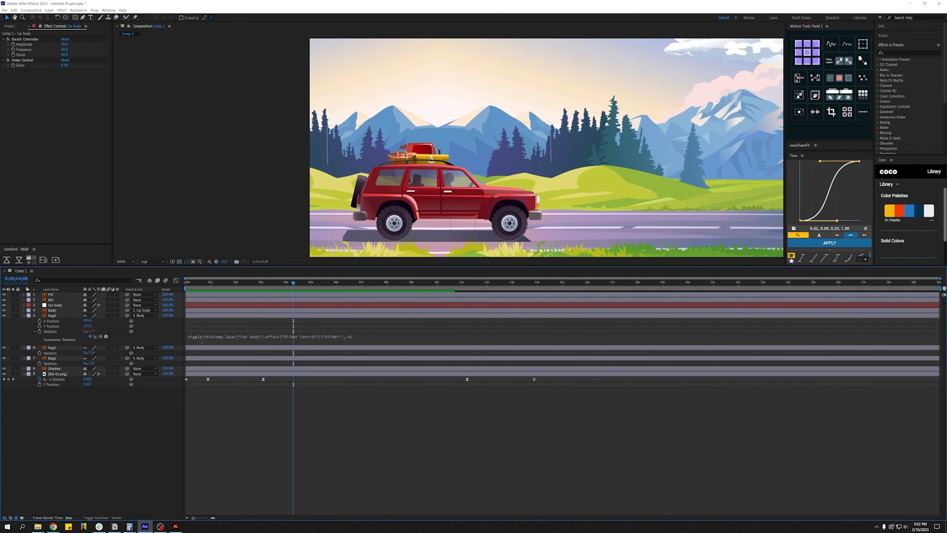
{"action": "left_click", "coordinate": [207, 337]}
{"action": "key", "text": "ctrl+c"}
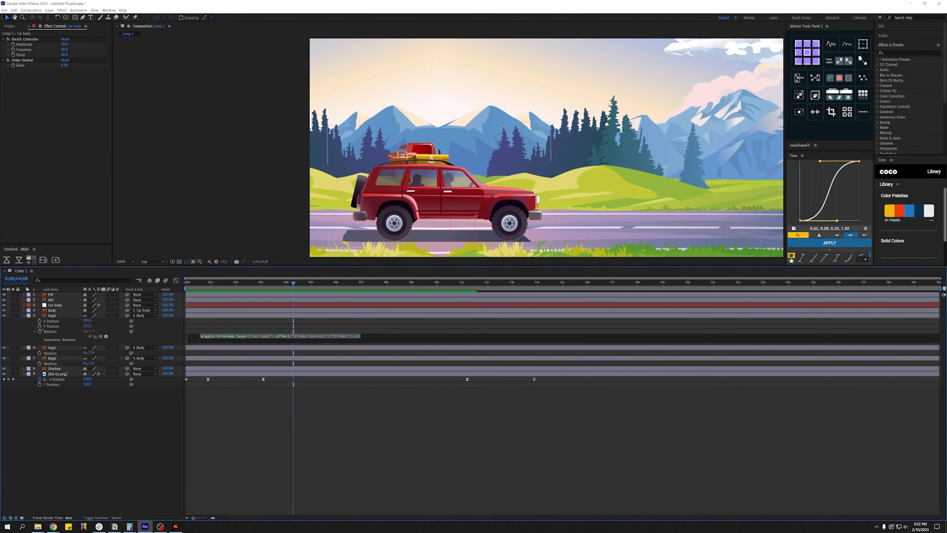
{"action": "left_click", "coordinate": [40, 326], "text": "alt"}
{"action": "key", "text": "ctrl+v"}
{"action": "left_click", "coordinate": [242, 326]}
Try a higher slider value on the Car body null and preview bag3's wiggle.
{"action": "key", "text": "space"}
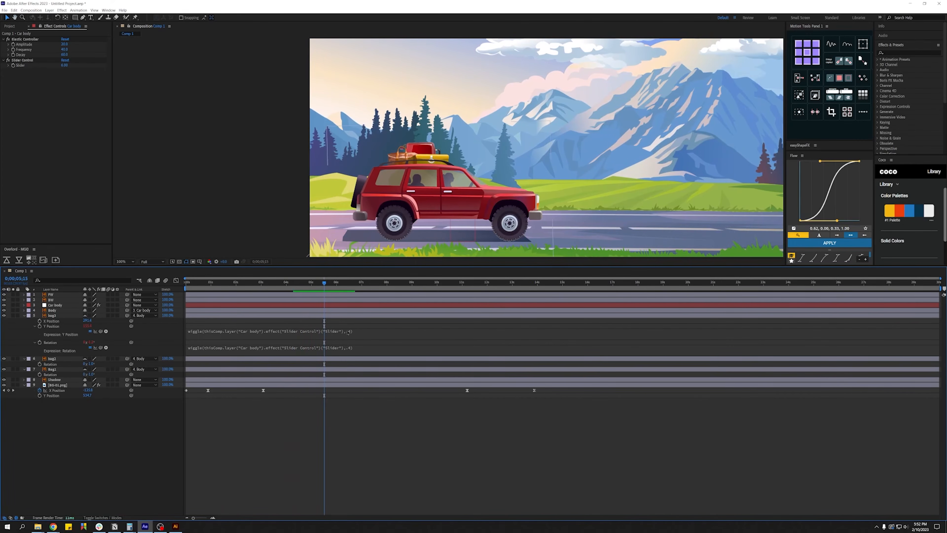
{"action": "left_click_drag", "start_coordinate": [66, 66], "coordinate": [68, 66]}
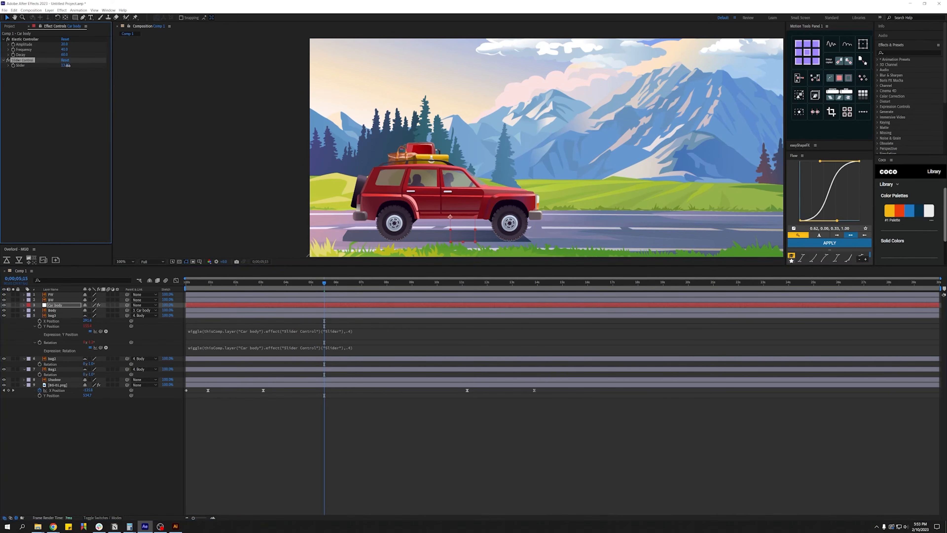
{"action": "key", "text": "space"}
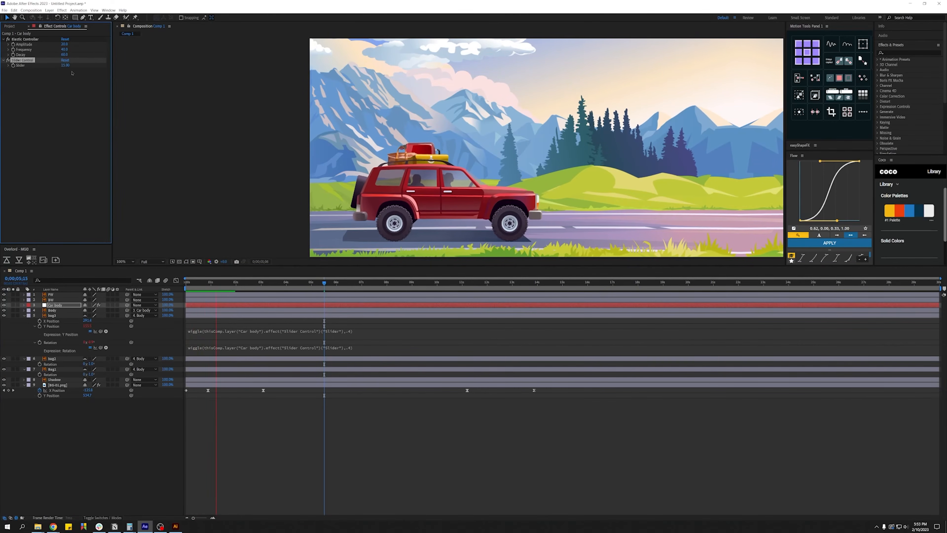
{"action": "key", "text": "space"}
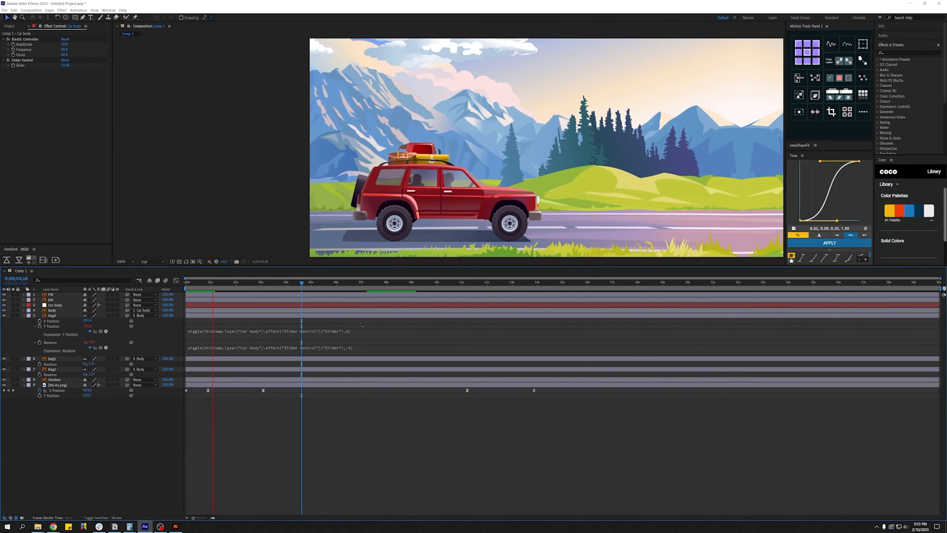
Set bag3's wiggle amplitude to 1 for Y Position and 2 for Rotation, with the slider at 4, and preview.
{"action": "key", "text": "space"}
{"action": "left_click", "coordinate": [360, 335]}
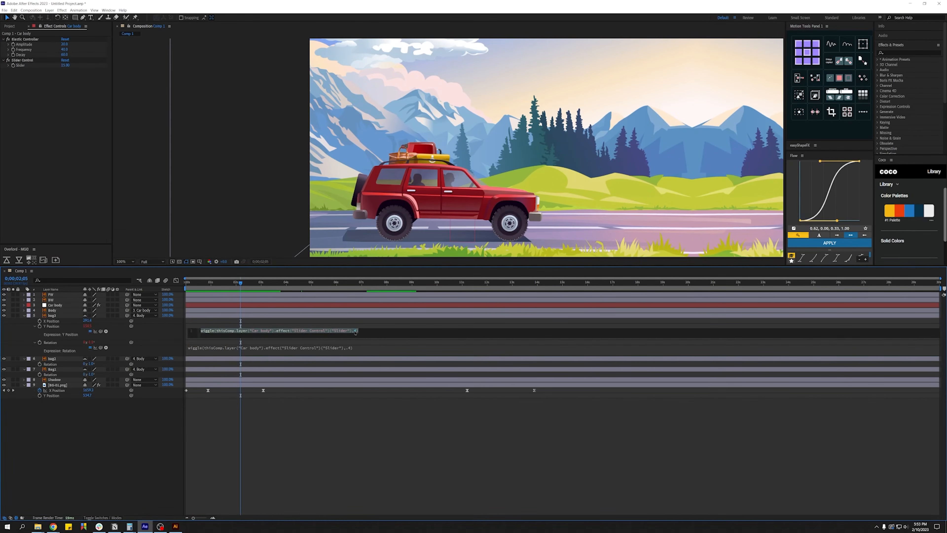
{"action": "left_click", "coordinate": [416, 327]}
{"action": "key", "text": "space"}
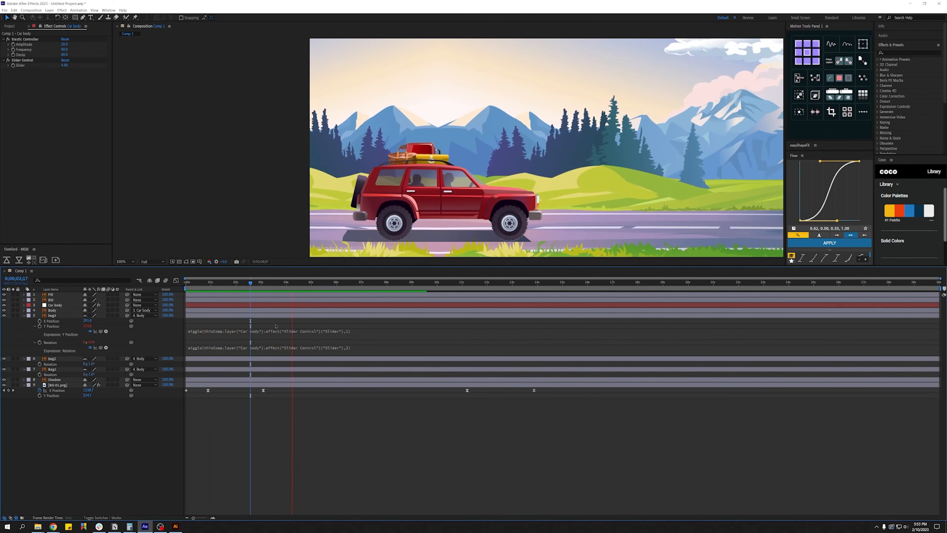
Reveal Y Position alongside Rotation on the bag2 and bag1 layers, keeping X Position hidden.
{"action": "left_click", "coordinate": [61, 359]}
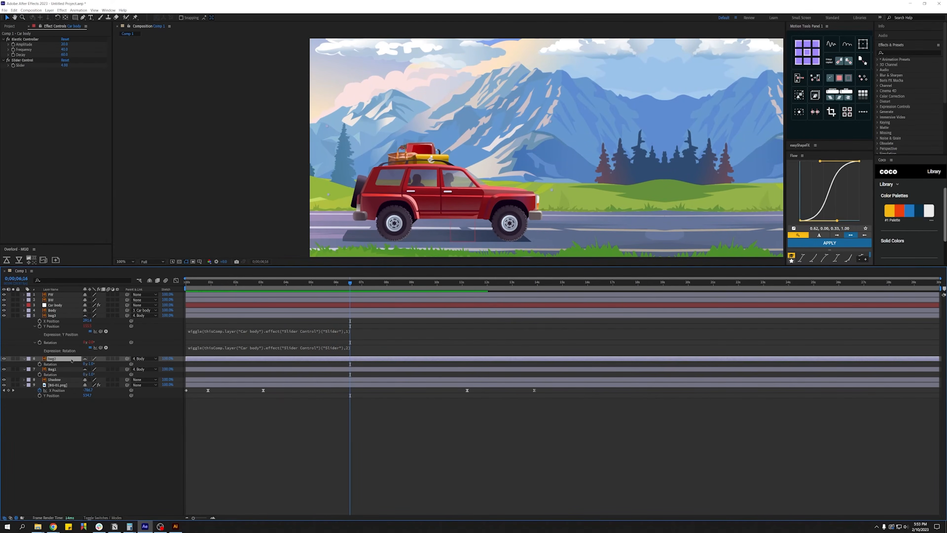
{"action": "key", "text": "shift+p"}
{"action": "left_click", "coordinate": [60, 364], "text": "alt+shift"}
{"action": "left_click", "coordinate": [61, 374]}
{"action": "key", "text": "shift+p"}
{"action": "left_click", "coordinate": [62, 380], "text": "alt+shift"}
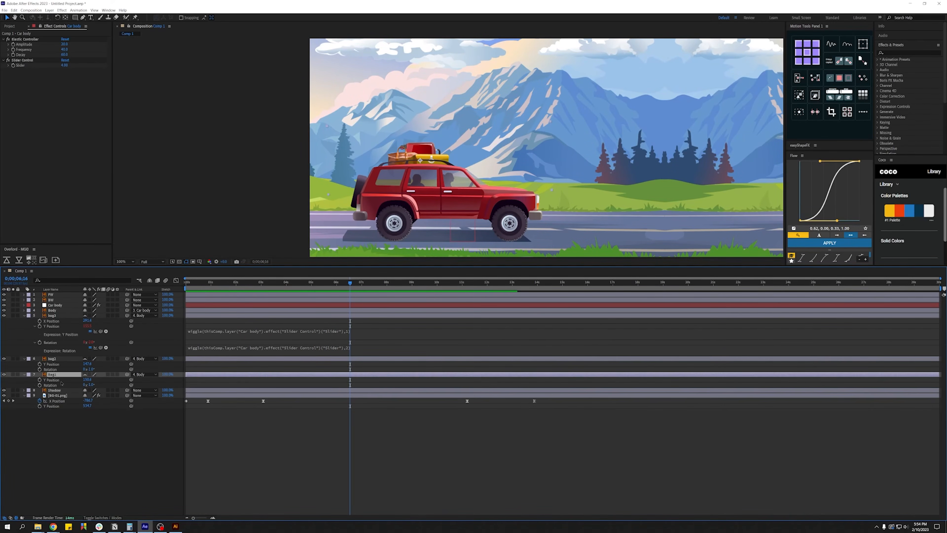
Copy bag3's Y Position and Rotation wiggle expressions onto the matching properties of bag2.
{"action": "left_click", "coordinate": [210, 332]}
{"action": "key", "text": "ctrl+c"}
{"action": "left_click", "coordinate": [40, 364], "text": "alt"}
{"action": "key", "text": "ctrl+v"}
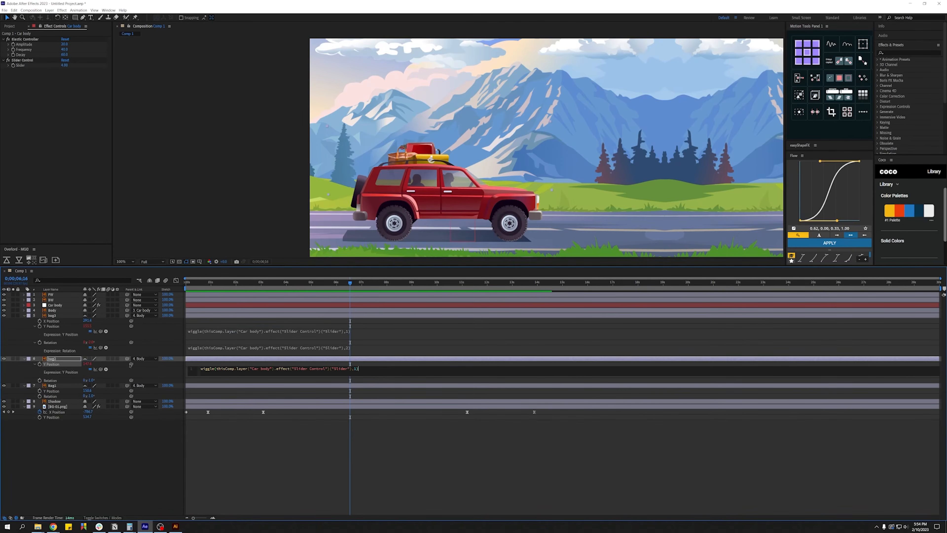
{"action": "left_click", "coordinate": [245, 347]}
{"action": "left_click", "coordinate": [40, 380], "text": "alt"}
{"action": "type", "text": "wiggle(thisComp.layer(\"Car body\").effect(\"Slider Control\")(\"Slider\"),2)"}
Copy bag2's Y Position and Rotation wiggle expressions onto the matching properties of bag1.
{"action": "left_click", "coordinate": [231, 370]}
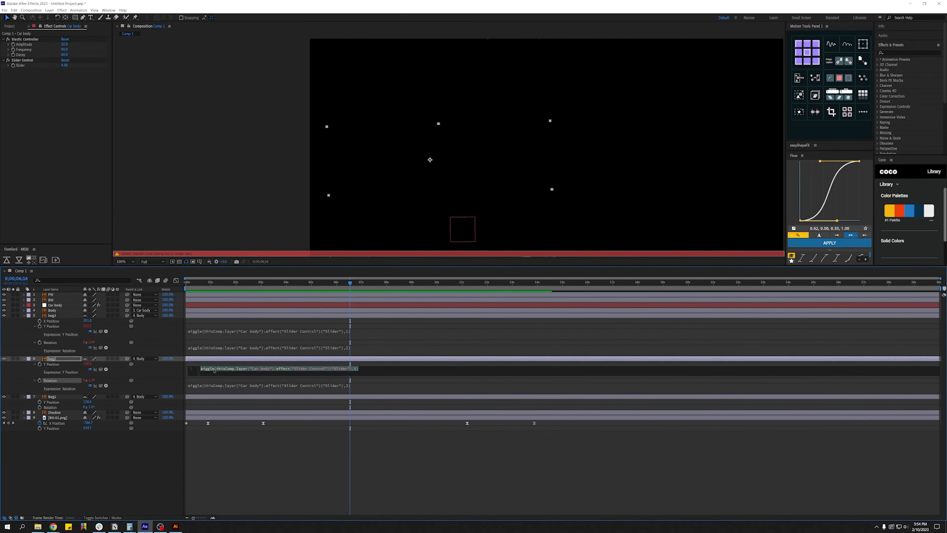
{"action": "left_click", "coordinate": [40, 402], "text": "alt"}
{"action": "key", "text": "ctrl+v"}
{"action": "left_click", "coordinate": [225, 386]}
{"action": "key", "text": "ctrl+c"}
{"action": "left_click", "coordinate": [40, 418], "text": "alt"}
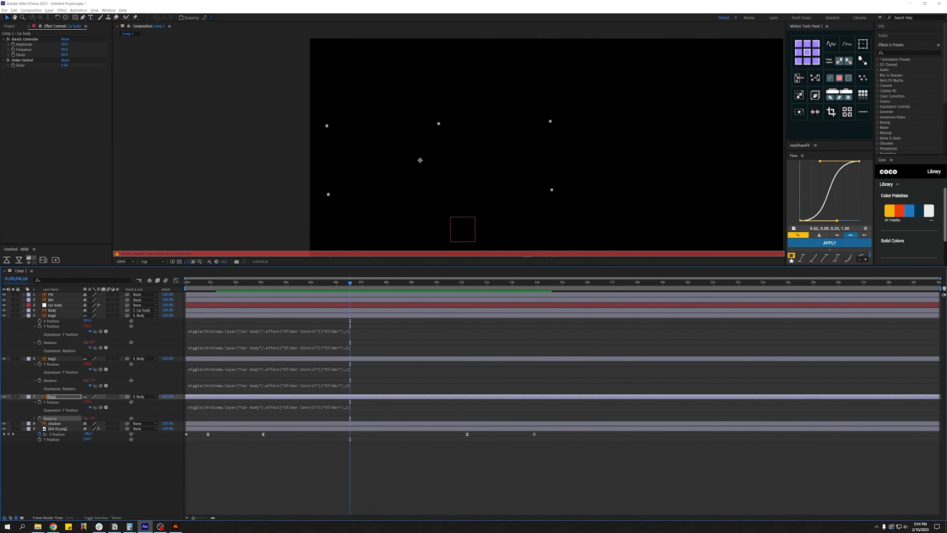
{"action": "key", "text": "ctrl+v"}
{"action": "left_click", "coordinate": [298, 480]}
Keyframe the Car body slider starting near 0;19 and preview the bags' wiggle through the drive.
{"action": "left_click", "coordinate": [201, 282]}
{"action": "key", "text": "space"}
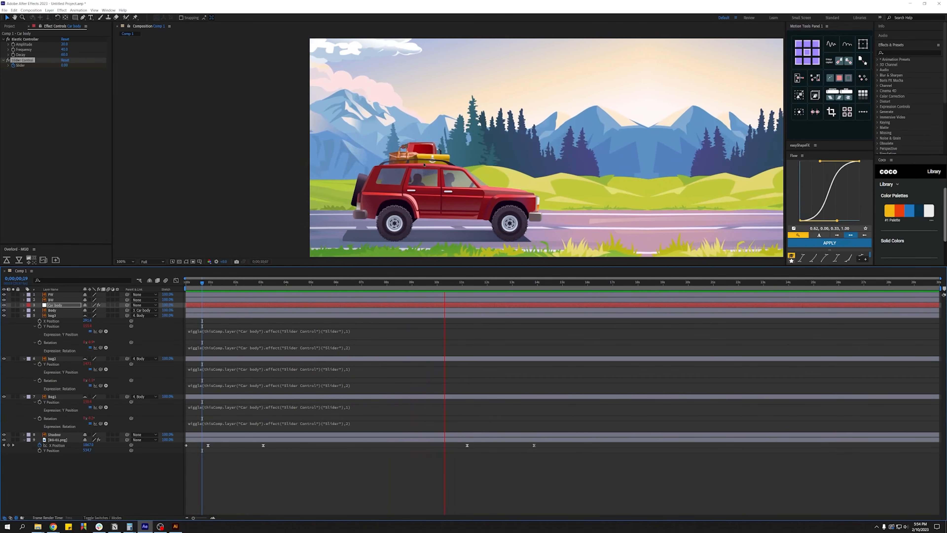
{"action": "key", "text": "space"}
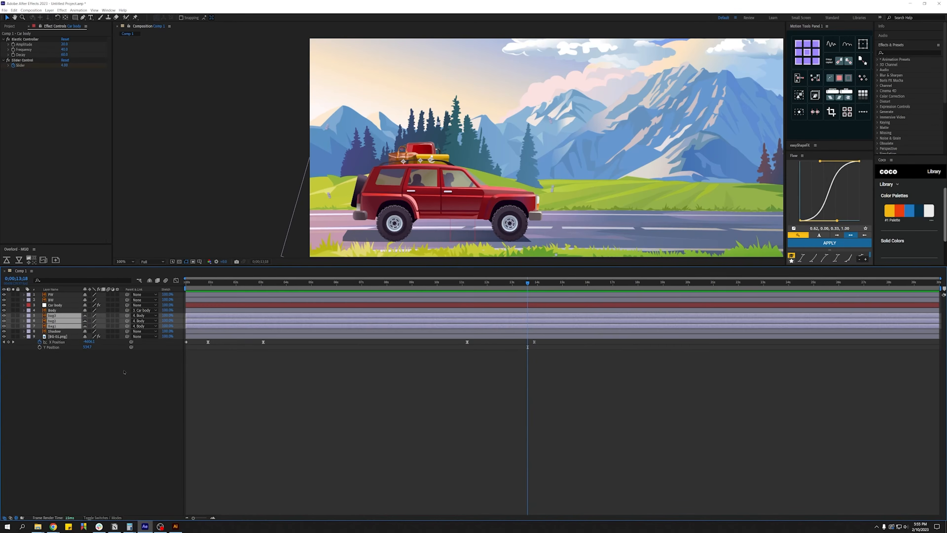
Add two Rotation keyframes to each of the three bags just before 13;18, tilting the bags at the second one.
{"action": "key", "text": "r"}
{"action": "left_click", "coordinate": [40, 321]}
{"action": "left_click_drag", "start_coordinate": [523, 323], "coordinate": [518, 324]}
{"action": "left_click", "coordinate": [500, 377]}
{"action": "mouse_move", "coordinate": [92, 332]}
{"action": "left_mouse_down"}
{"action": "mouse_move", "coordinate": [98, 343]}
{"action": "mouse_move", "coordinate": [104, 323]}
{"action": "left_mouse_up"}
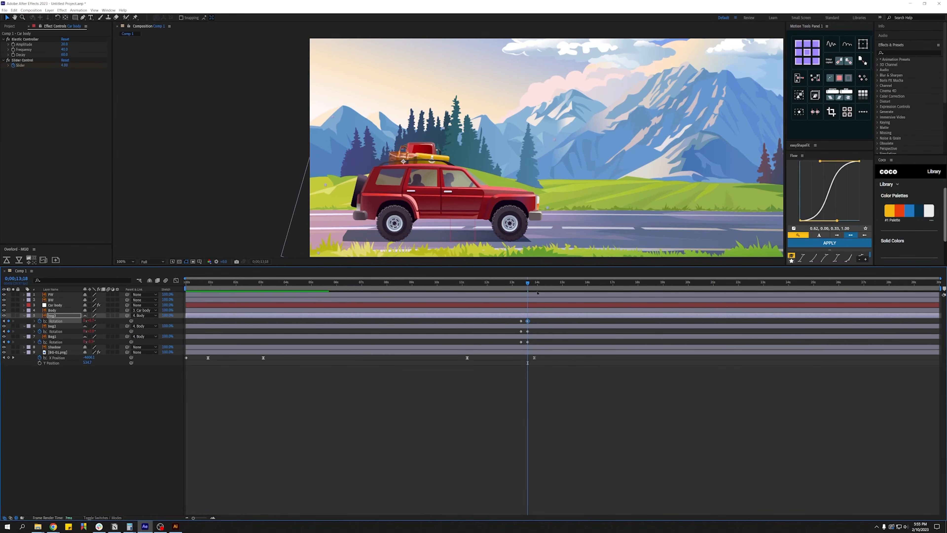
Copy each bag's first Rotation keyframe to 13;26 so the bags return to their starting angle.
{"action": "left_click", "coordinate": [535, 284]}
{"action": "key", "text": "ctrl+c"}
{"action": "key", "text": "ctrl+v"}
{"action": "left_click", "coordinate": [522, 331]}
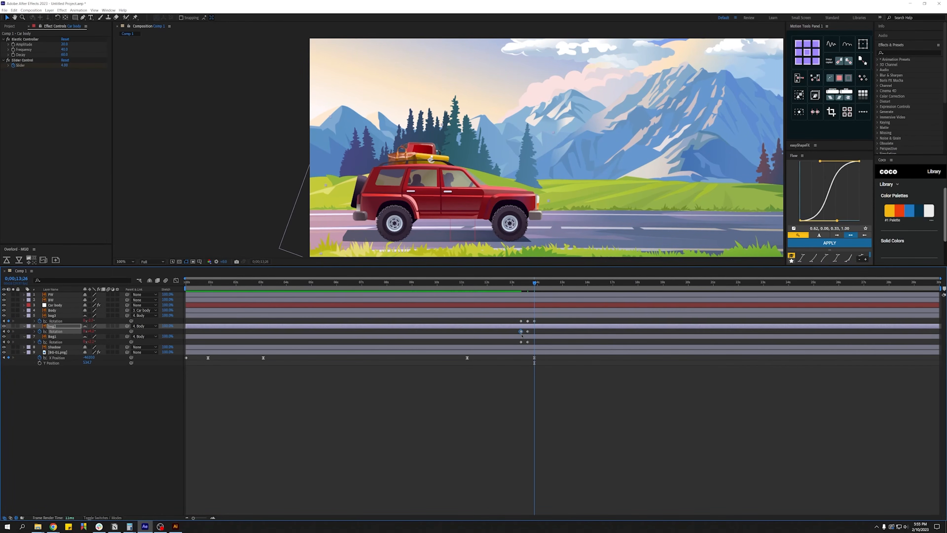
{"action": "key", "text": "ctrl+c"}
{"action": "key", "text": "ctrl+v"}
{"action": "left_click", "coordinate": [522, 342]}
Ease the first two Rotation keyframes of each bag, apply the Elastic effect to the last ones, and preview.
{"action": "left_click_drag", "start_coordinate": [513, 323], "coordinate": [530, 345]}
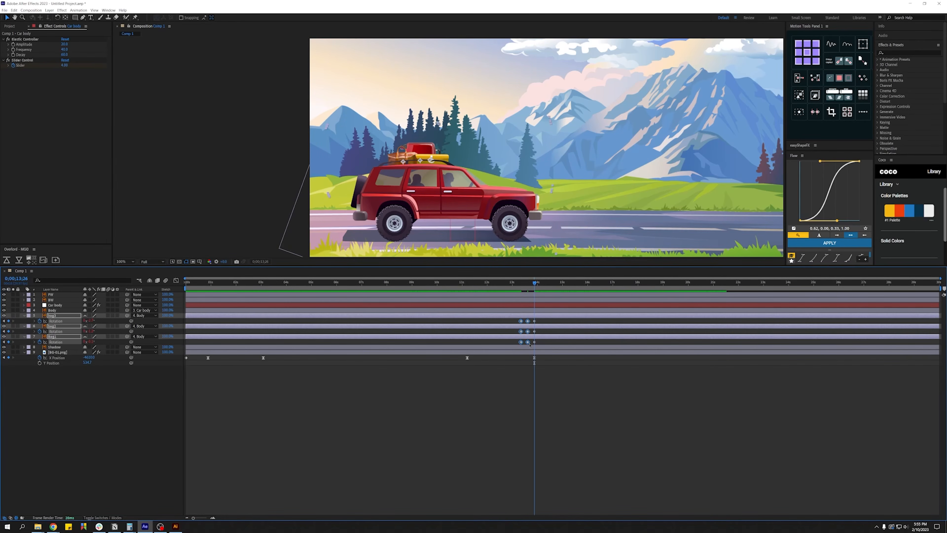
{"action": "left_click", "coordinate": [831, 44]}
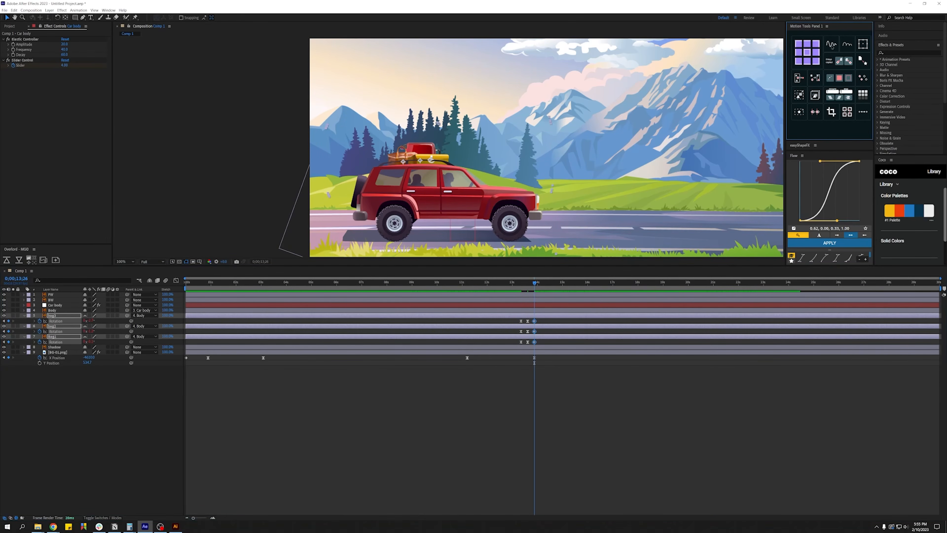
{"action": "left_click", "coordinate": [516, 283]}
{"action": "left_click", "coordinate": [564, 413]}
{"action": "key", "text": "space"}
{"action": "key", "text": "space"}
Shift and spread the bags' Rotation keyframes to run from about 11.5 s to 13 s, and preview the stop.
{"action": "left_click_drag", "start_coordinate": [543, 323], "coordinate": [502, 358]}
{"action": "left_click", "coordinate": [467, 283]}
{"action": "key", "text": "space"}
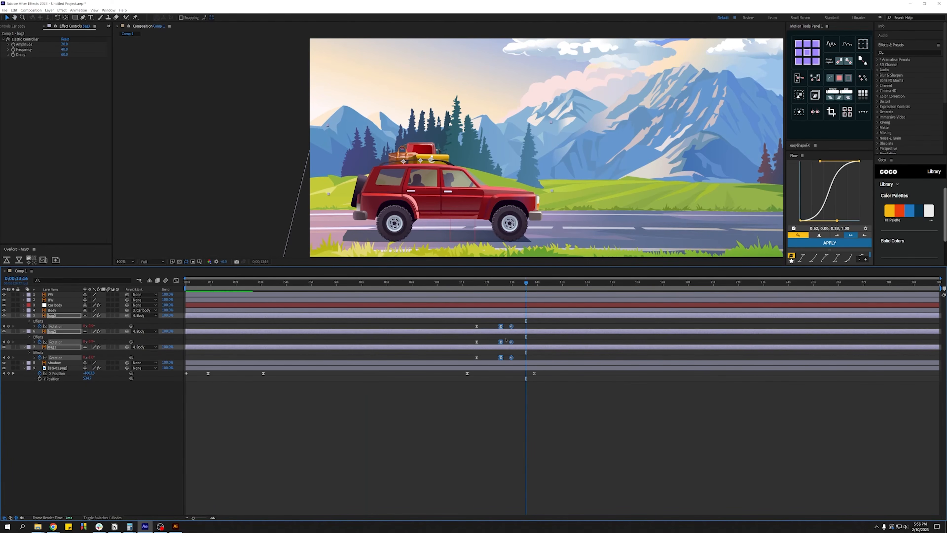
{"action": "left_click", "coordinate": [446, 283]}
{"action": "key", "text": "space"}
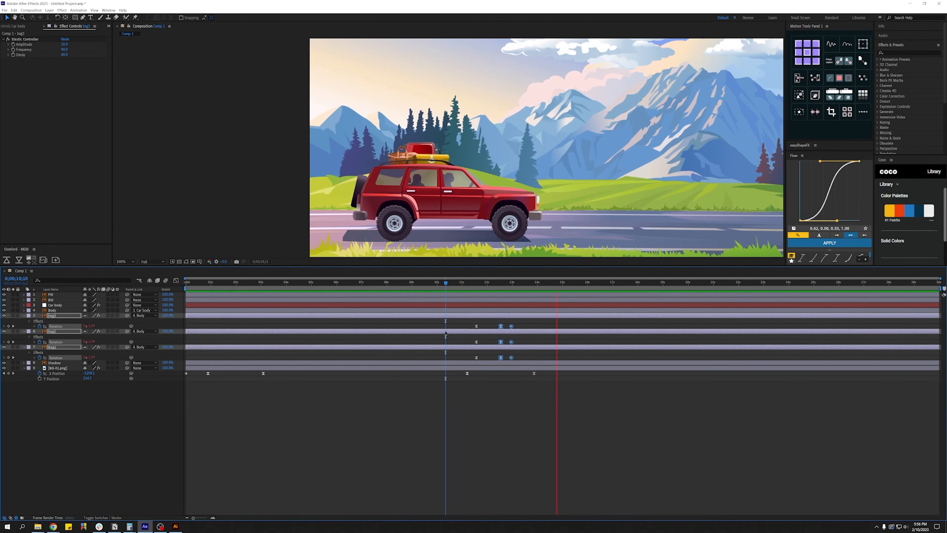
Switch to Illustrator and recolor the light gradient stop of the rear tire's ellipse with its dark color, then exit isolation.
{"action": "left_click", "coordinate": [182, 527]}
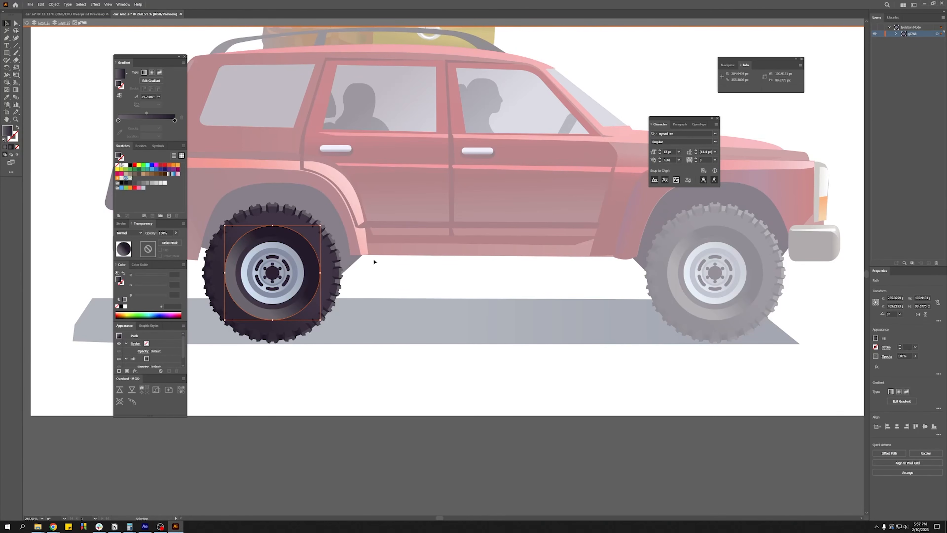
{"action": "left_click", "coordinate": [325, 235]}
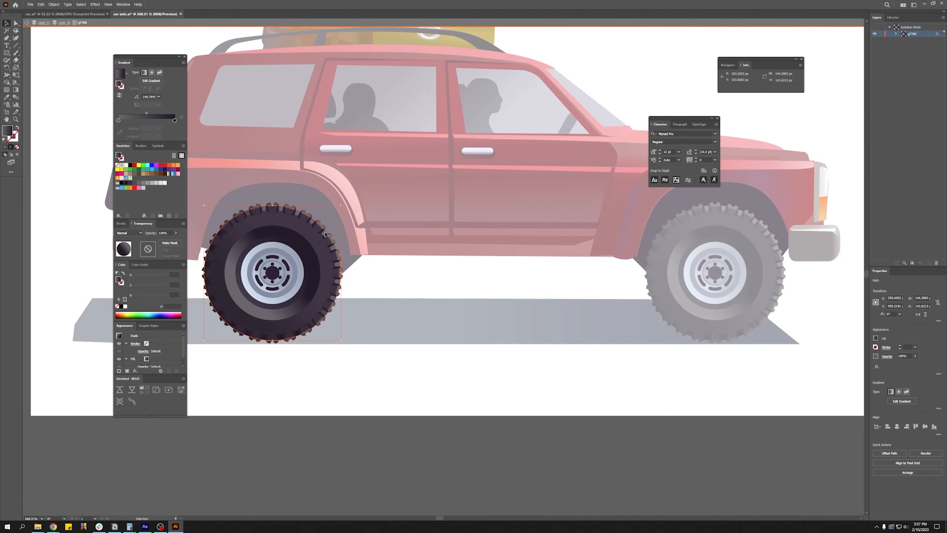
{"action": "double_click", "coordinate": [326, 234]}
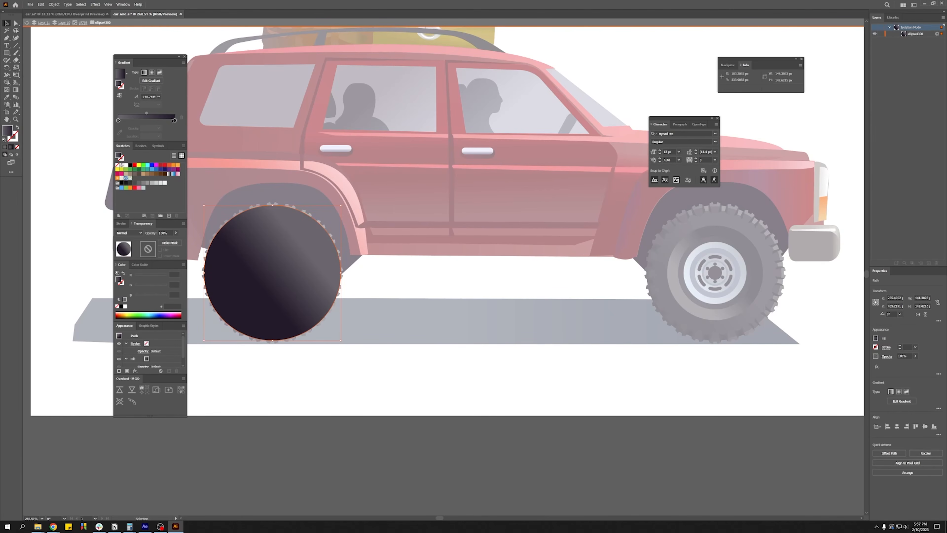
{"action": "left_click", "coordinate": [119, 120]}
{"action": "left_click", "coordinate": [120, 134]}
{"action": "left_click", "coordinate": [235, 299]}
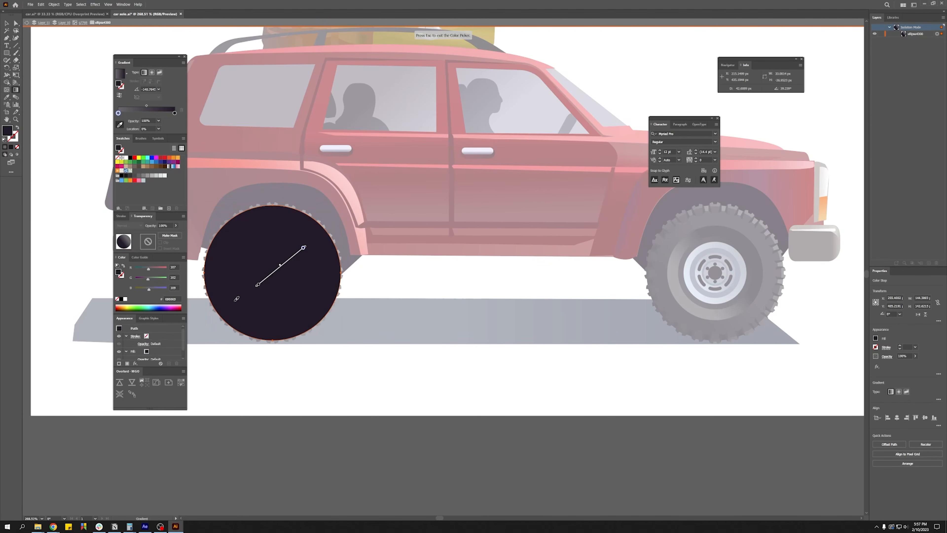
{"action": "left_click", "coordinate": [6, 24]}
{"action": "left_click", "coordinate": [26, 23]}
{"action": "left_click", "coordinate": [26, 22]}
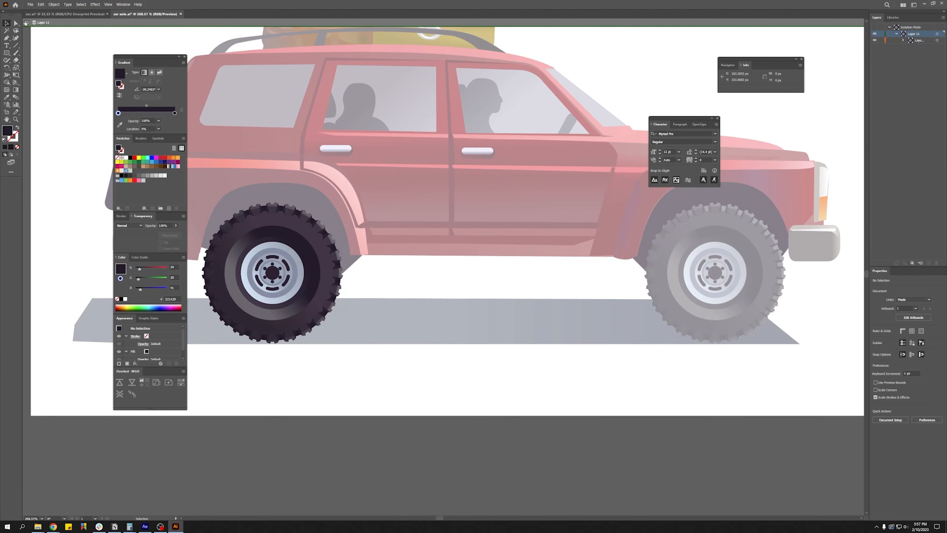
Isolate the rear wheel group again and select the tread path's light gradient color for editing.
{"action": "double_click", "coordinate": [322, 228]}
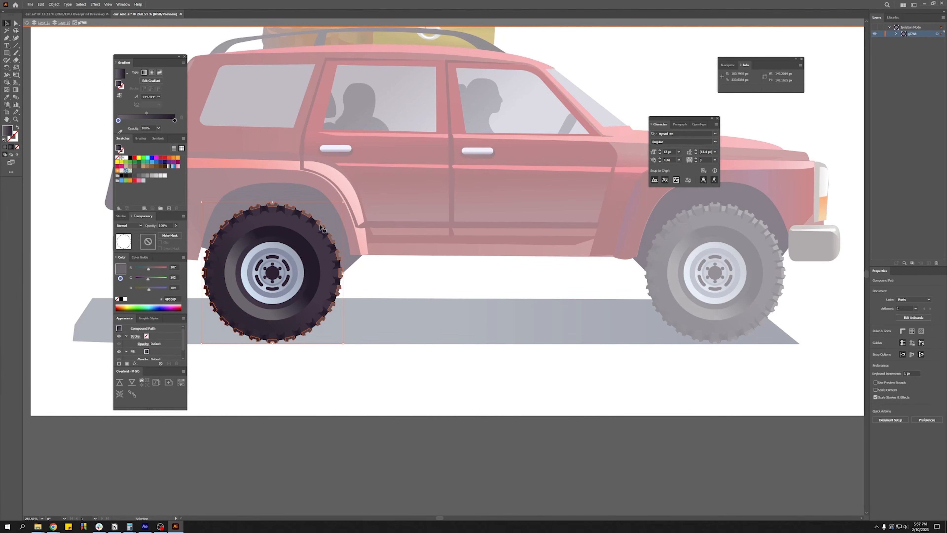
{"action": "left_click", "coordinate": [118, 124]}
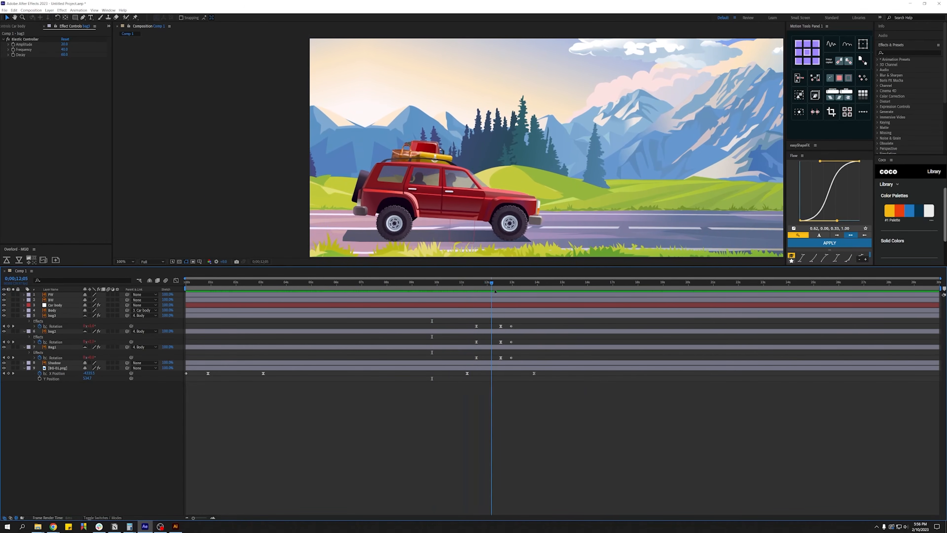
Switch back to After Effects and start saving the project as a new file, choosing the Desktop as the location.
{"action": "left_click", "coordinate": [5, 10]}
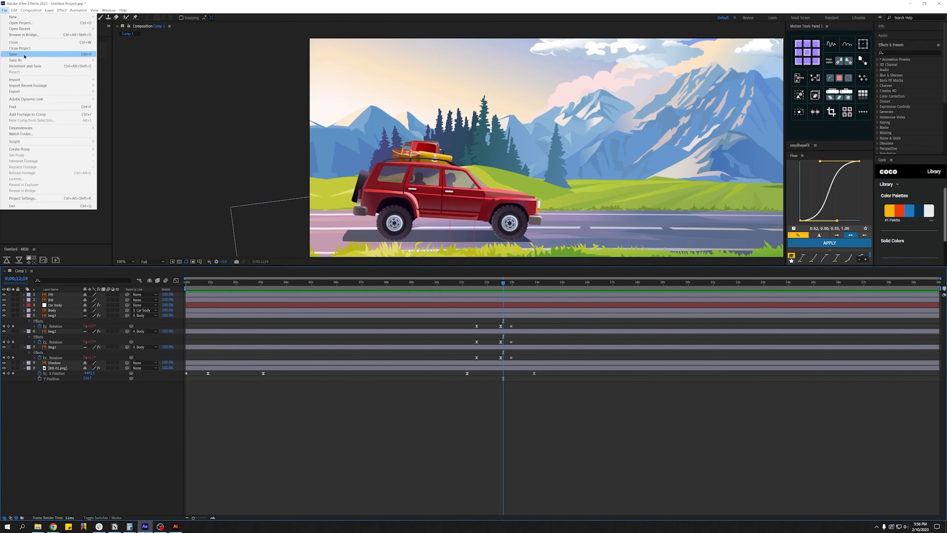
{"action": "mouse_move", "coordinate": [17, 60]}
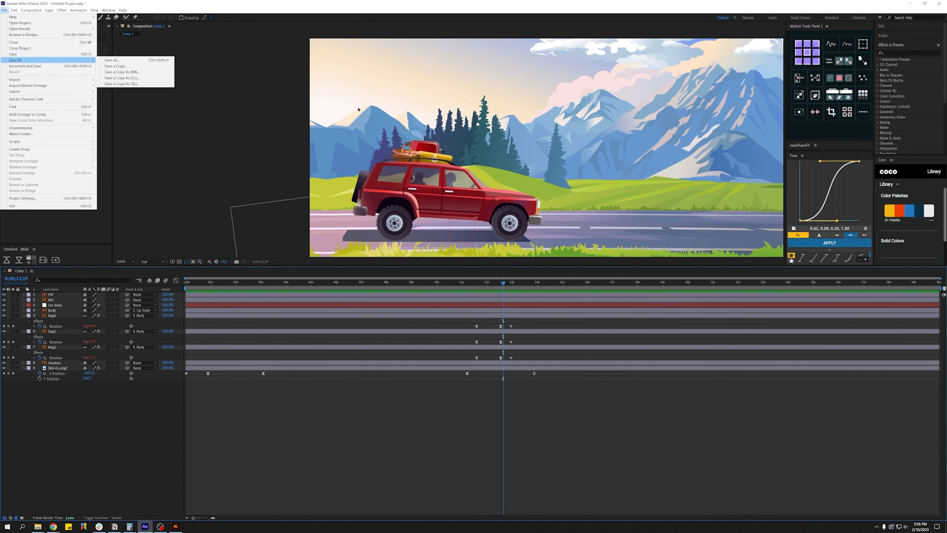
{"action": "left_click", "coordinate": [116, 58]}
{"action": "left_click", "coordinate": [25, 61]}
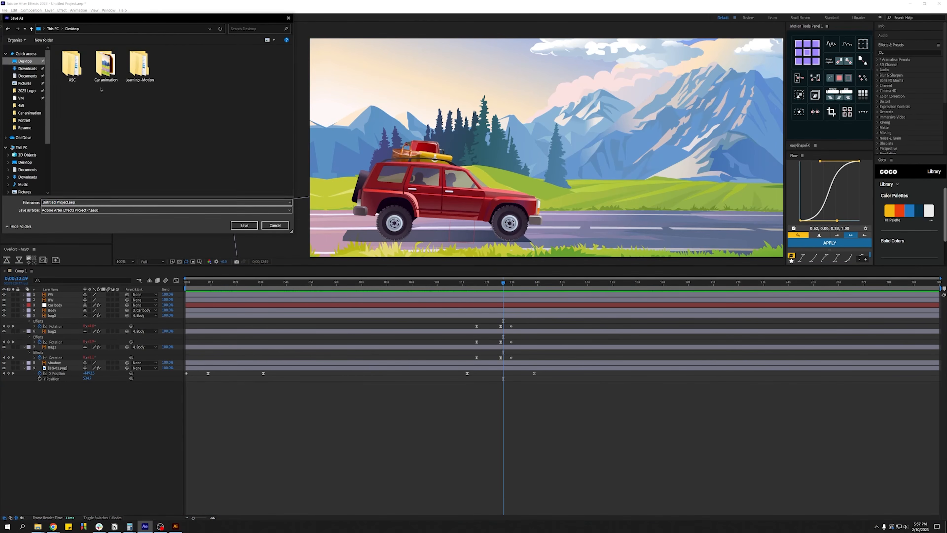